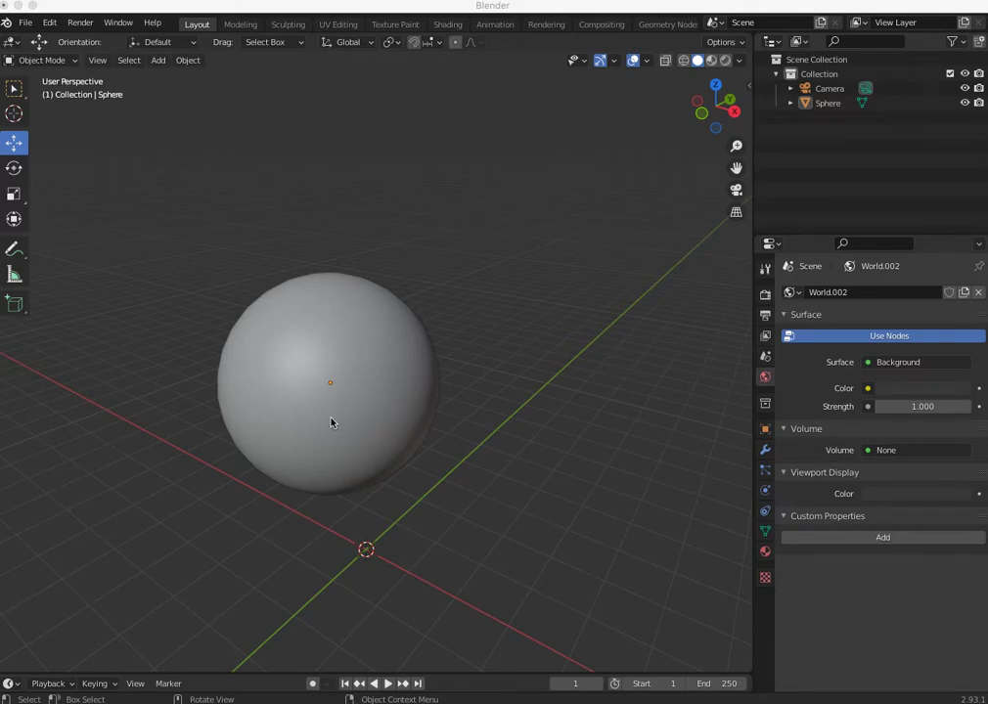
- Preview the sphere in Rendered shading, and enable Scene World and Scene Lights for Material Preview shading
left_click(712, 61)
left_click(726, 62)
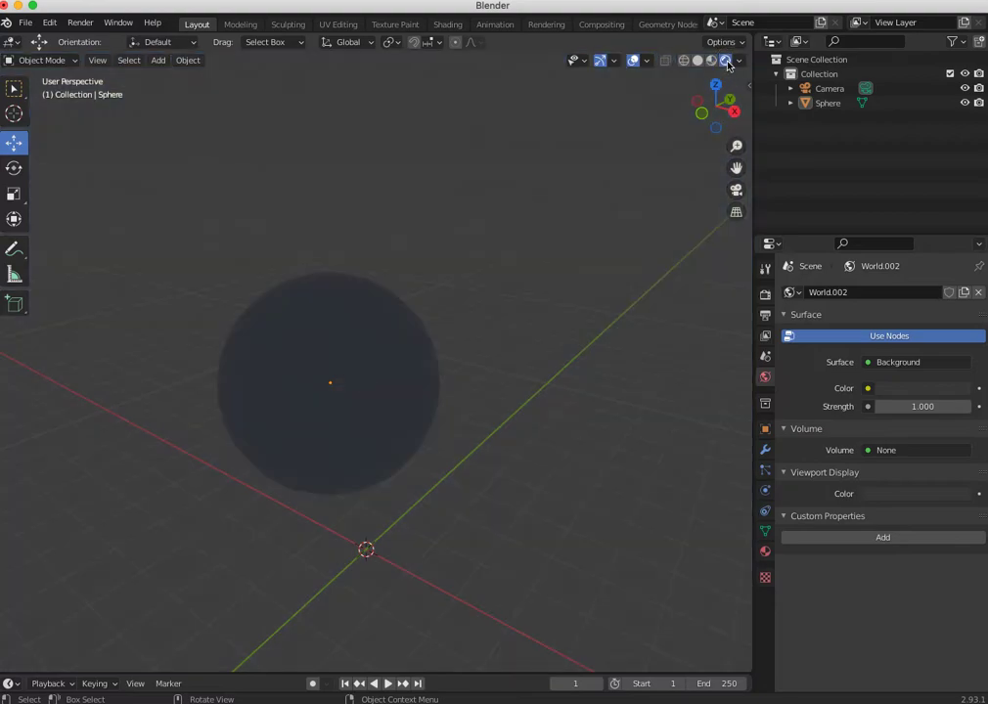
left_click(711, 62)
left_click(739, 62)
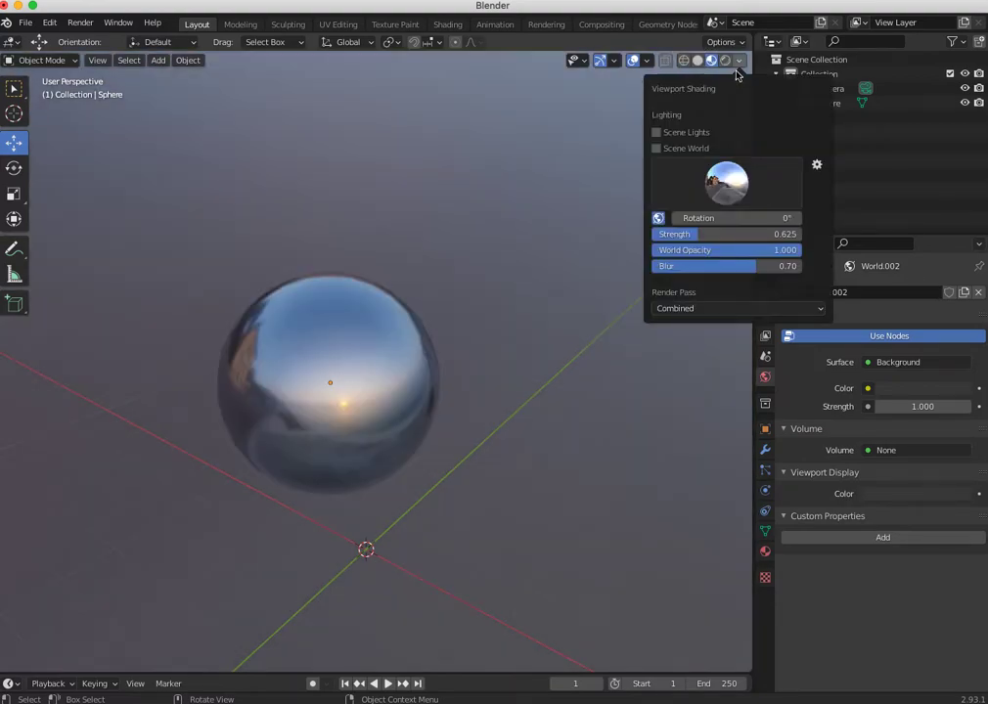
left_click(659, 148)
left_click(659, 134)
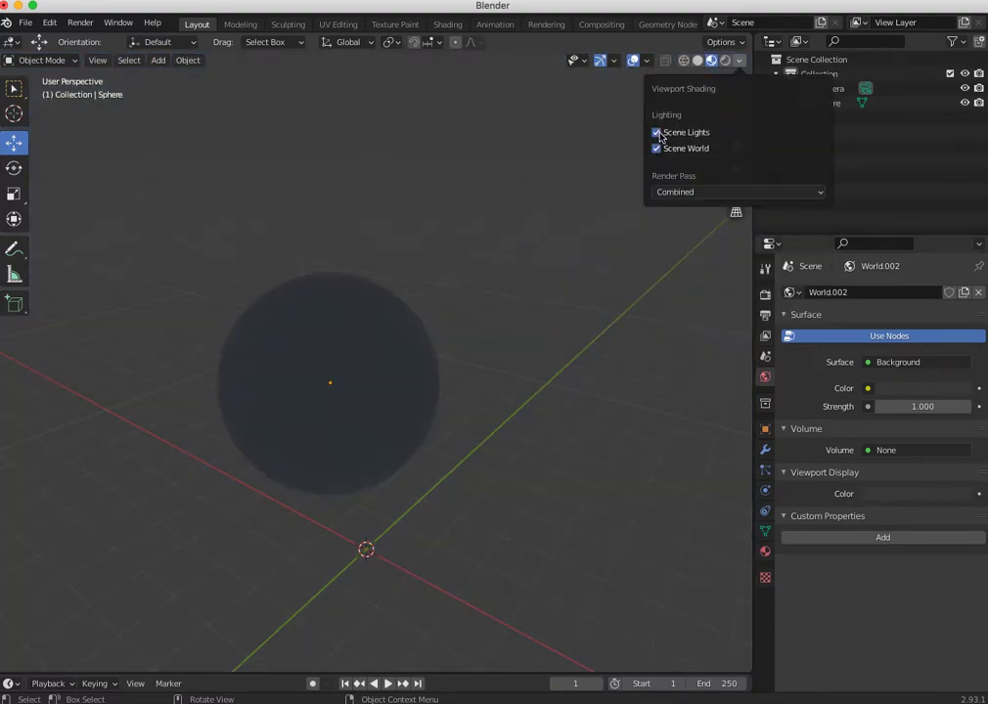
- Return the viewport to Solid shading, render the scene through the camera and close the render result
left_click(698, 62)
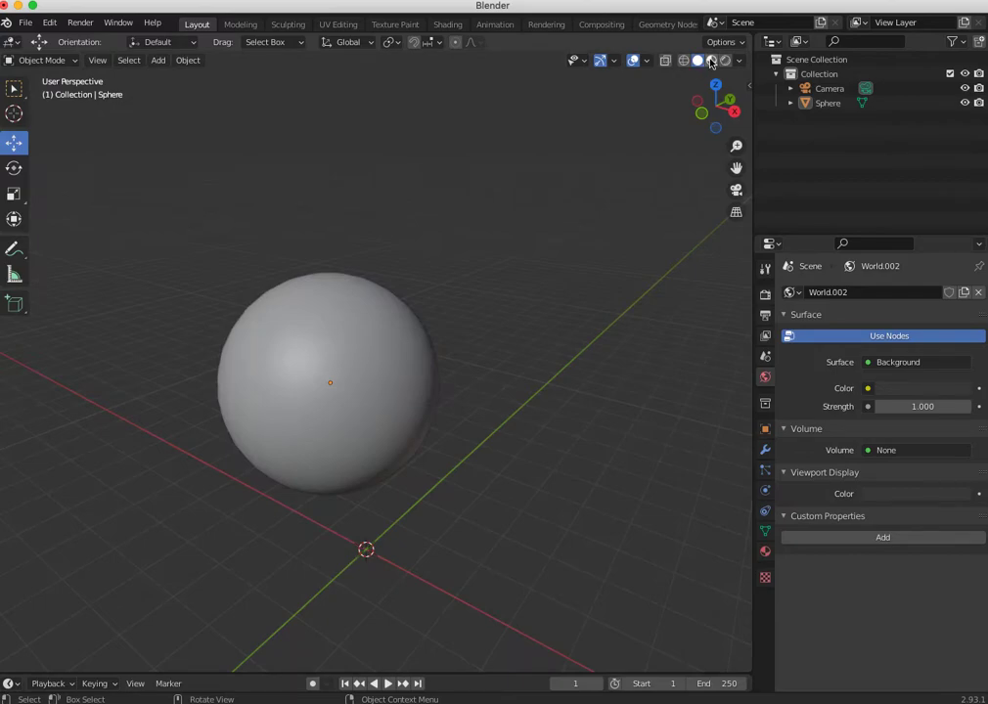
key("F12")
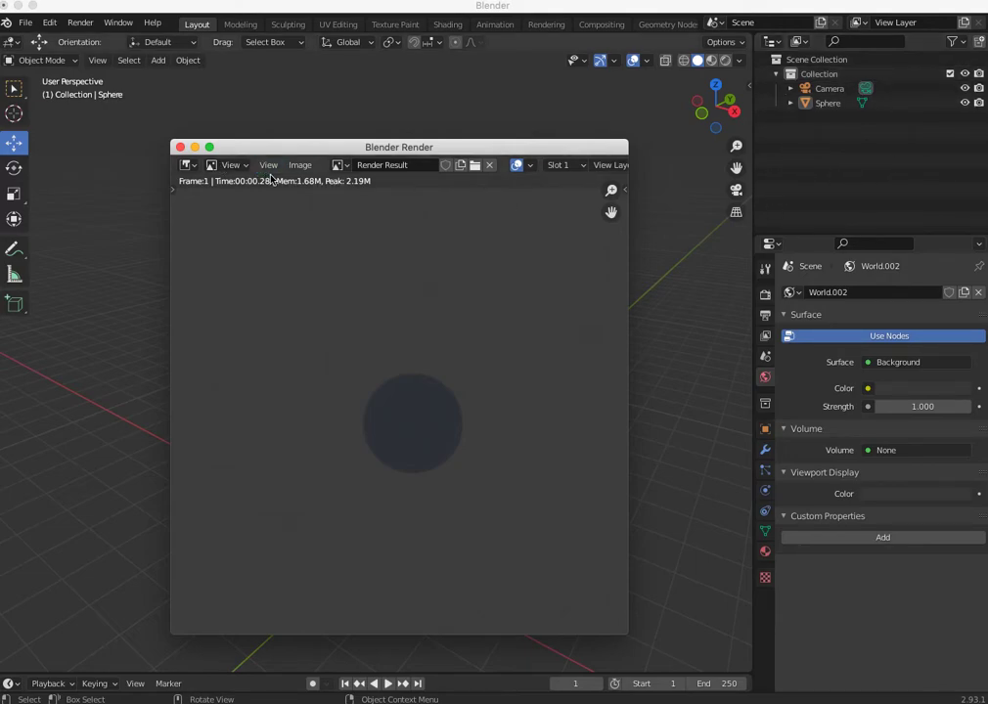
left_click(180, 148)
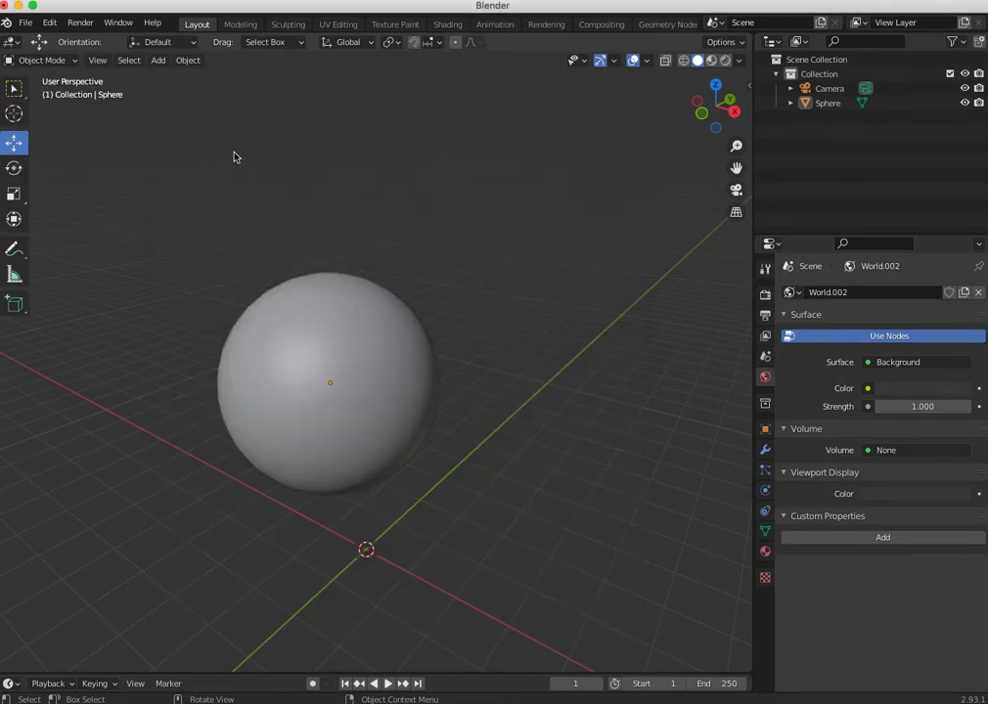
- Add a point light, raise it above the sphere along Z and move it outward along the X axis
left_click(158, 60)
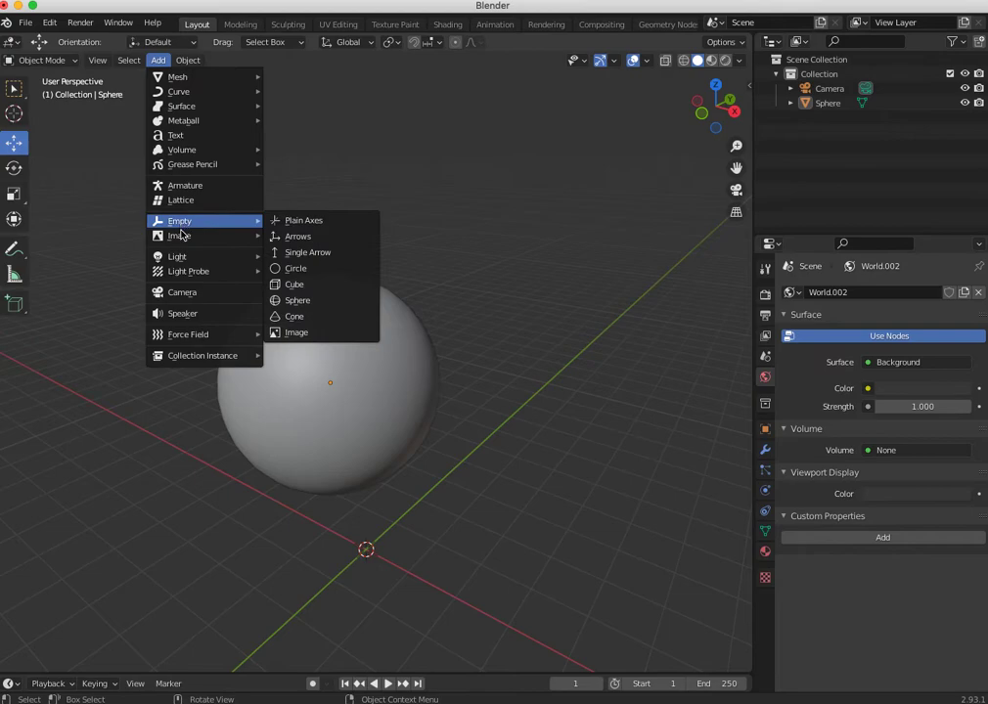
mouse_move(188, 262)
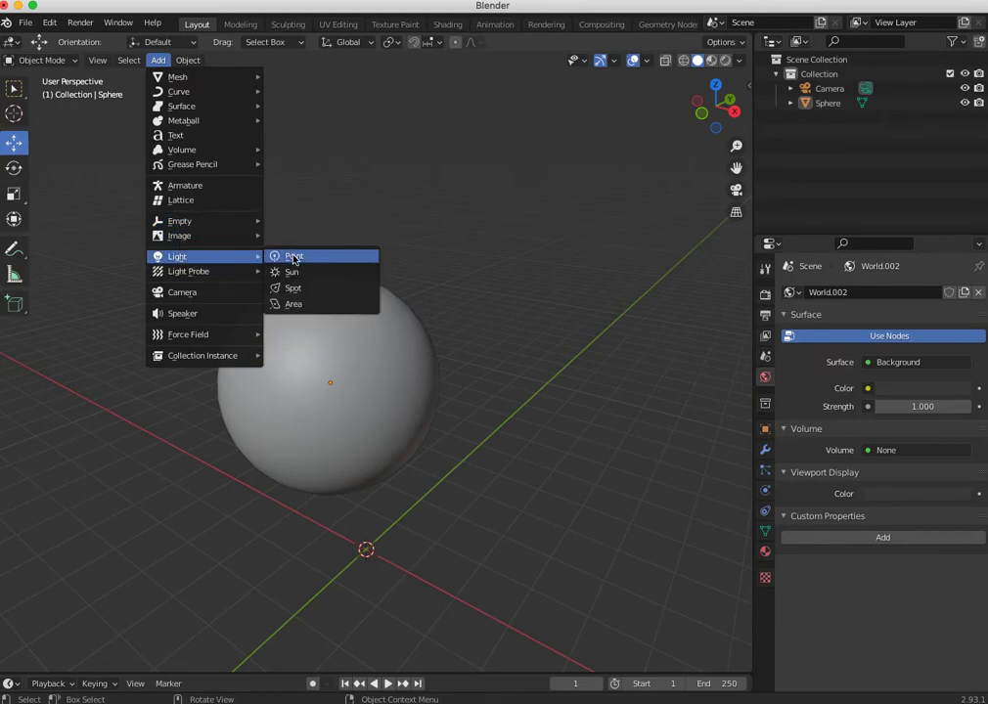
left_click(293, 257)
key("g")
key("z")
left_click(356, 183)
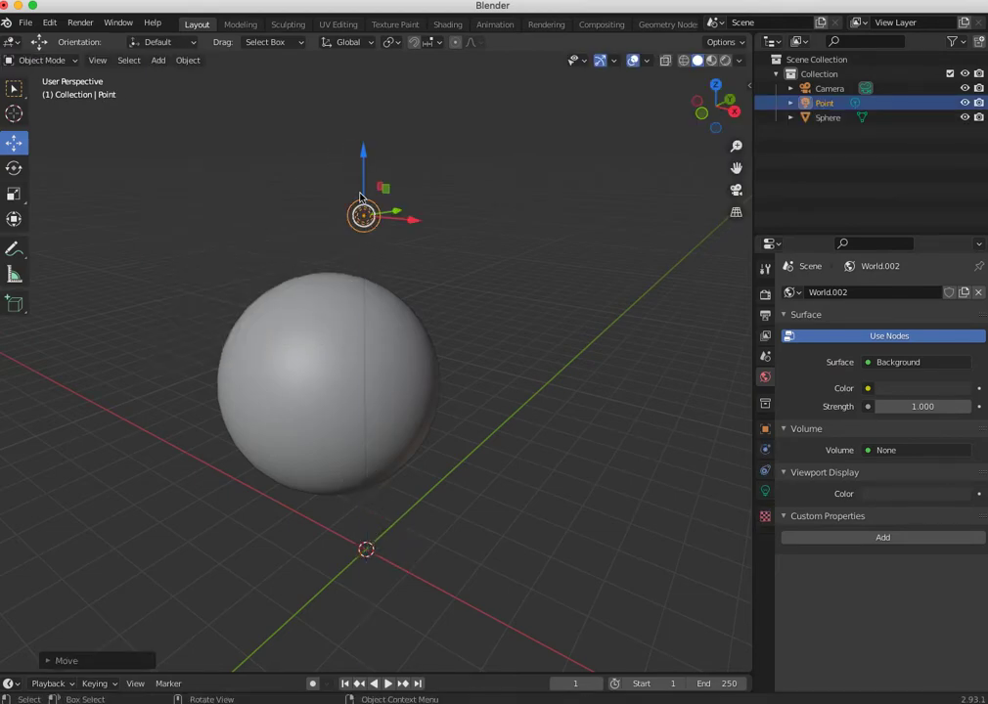
left_click_drag(409, 221, 545, 234)
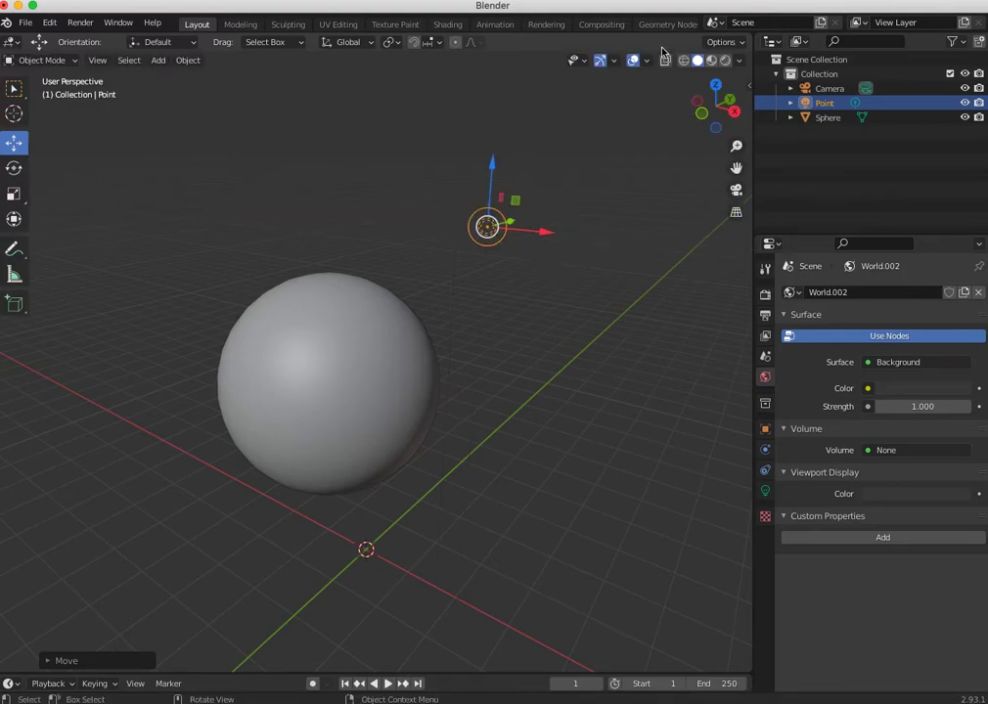
- Display the scene in Material Preview shading and move the point light back toward the sphere along X
left_click(711, 63)
left_click_drag(524, 232, 499, 234)
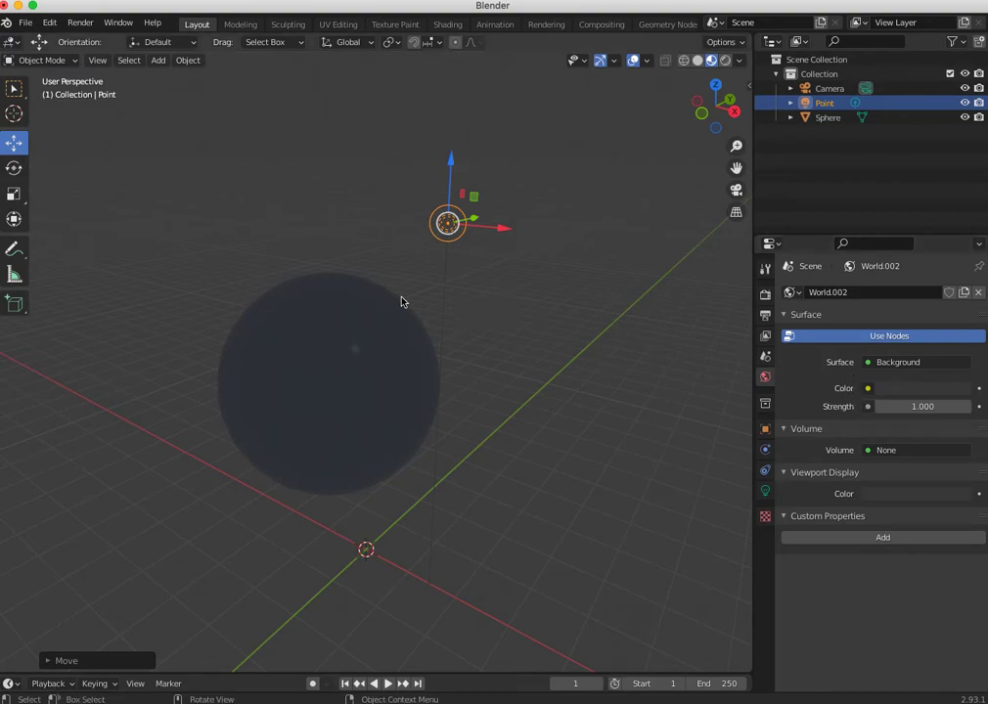
left_click(423, 236)
left_click(454, 228)
- Set the point light's power to 1000 W and move the light a little farther out along X
left_click(765, 490)
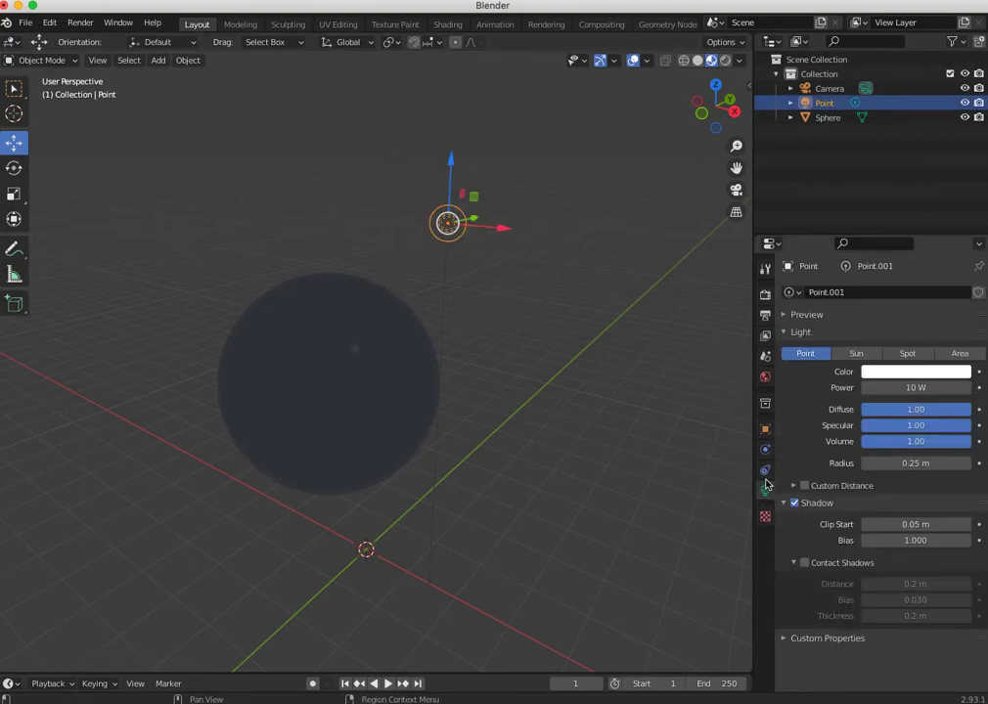
left_click(891, 385)
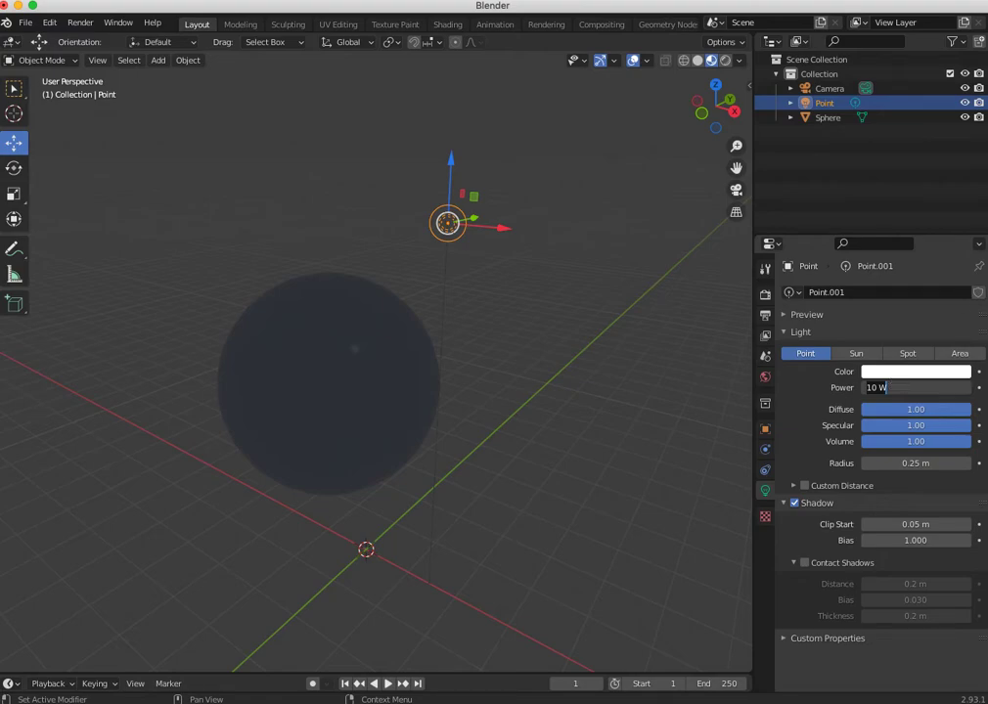
type("1000")
key("Return")
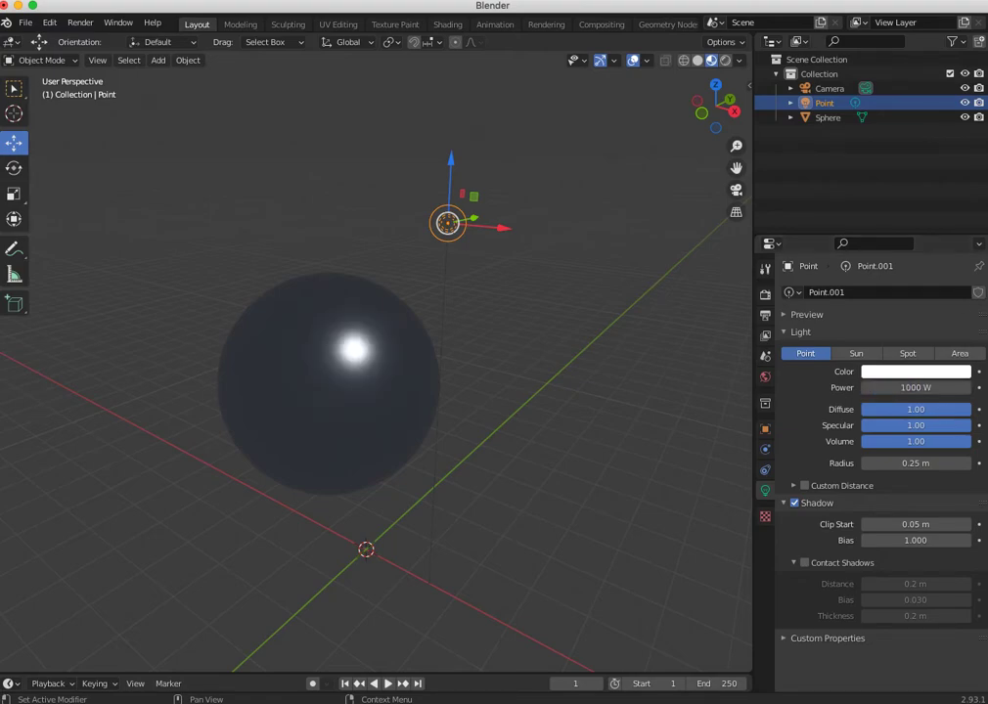
left_click_drag(504, 231, 541, 233)
- Set the sphere material's Metallic to 0.150 and its Roughness to 0.383
left_click(386, 394)
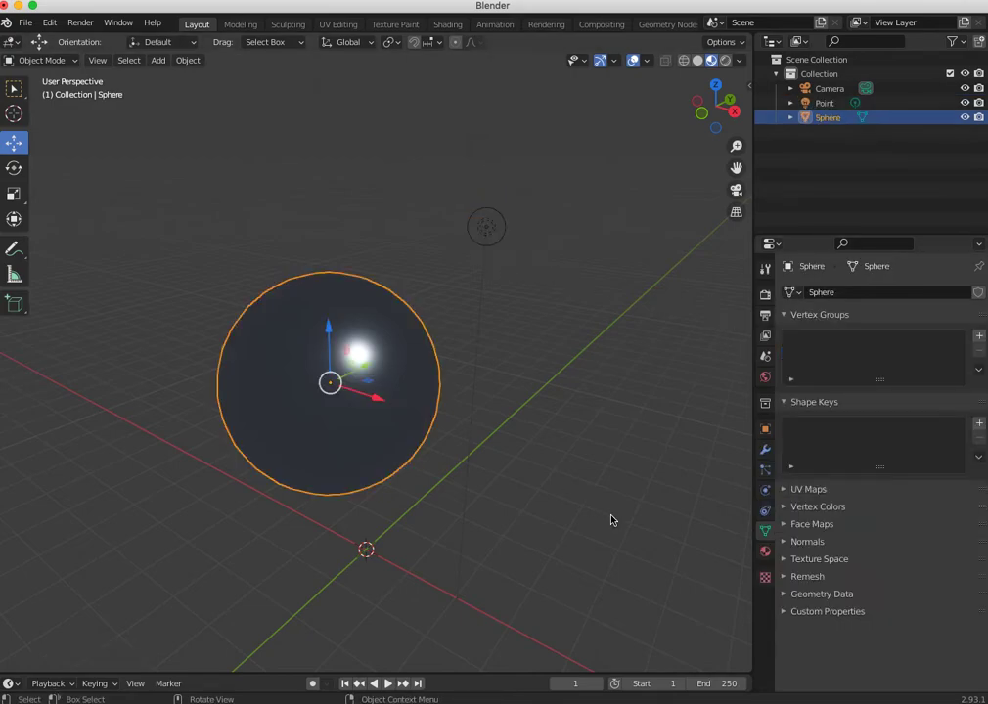
left_click(765, 551)
left_click_drag(964, 606, 876, 607)
left_click_drag(889, 657, 911, 659)
- Reposition the point light higher above the sphere and farther away from it
left_click(486, 227)
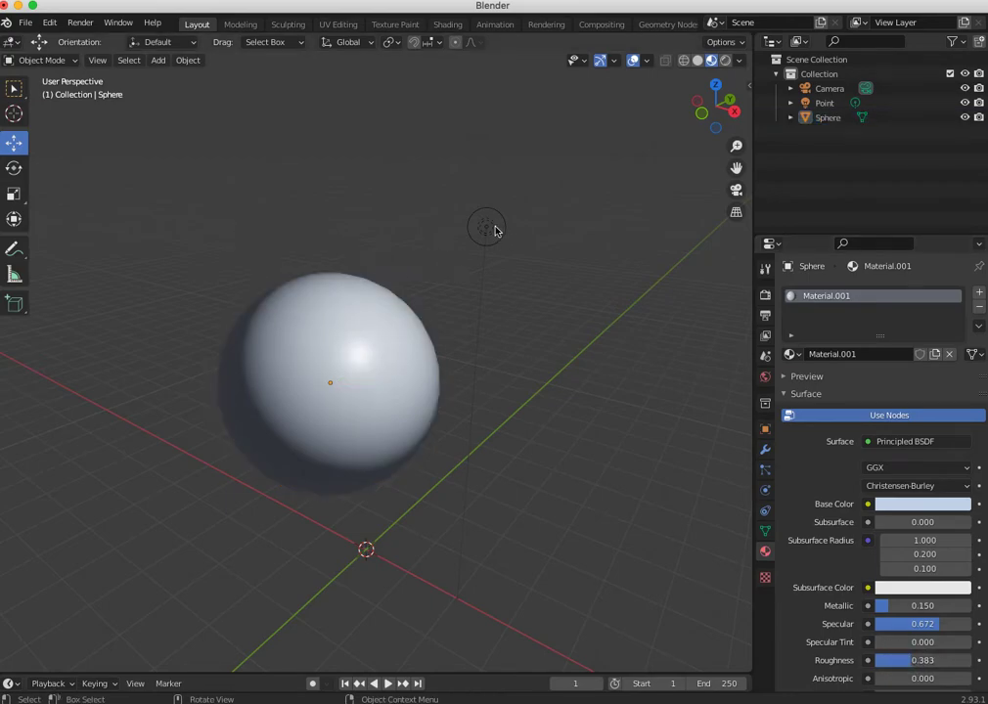
left_click_drag(484, 201, 366, 170)
mouse_move(336, 78)
left_mouse_down()
mouse_move(364, 237)
mouse_move(342, 88)
mouse_move(770, 129)
left_mouse_up()
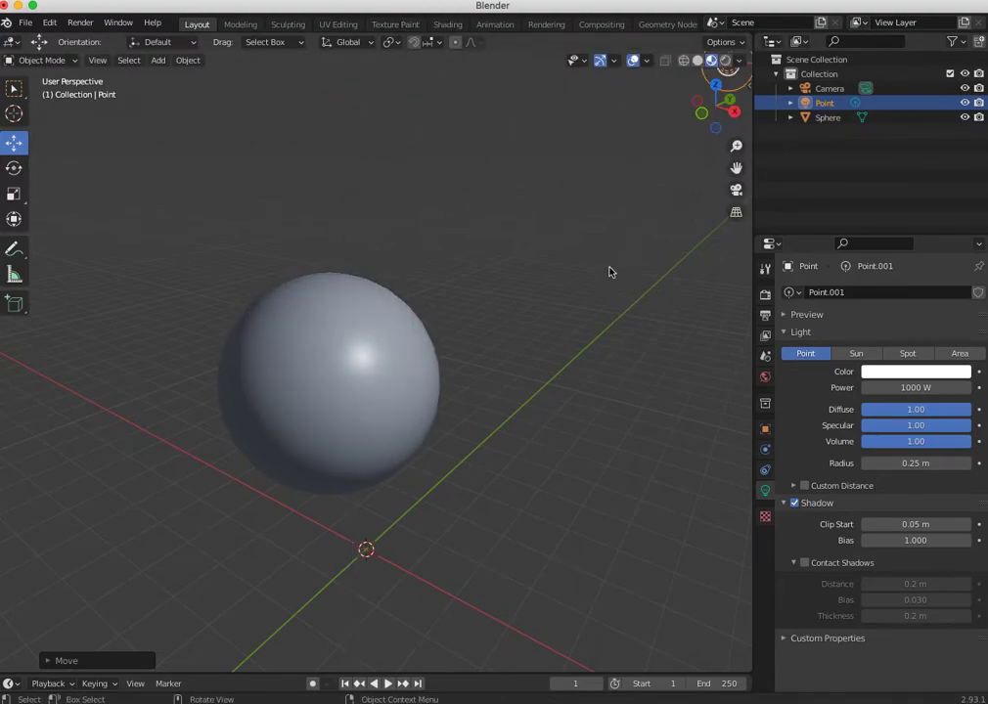
middle_click_drag(642, 333, 705, 309)
left_click_drag(638, 139, 619, 159)
mouse_move(552, 67)
left_mouse_down()
mouse_move(552, 33)
mouse_move(554, 67)
left_mouse_up()
- Render the sphere lit by the point light and close the render result
middle_click_drag(560, 275, 471, 310)
key("F12")
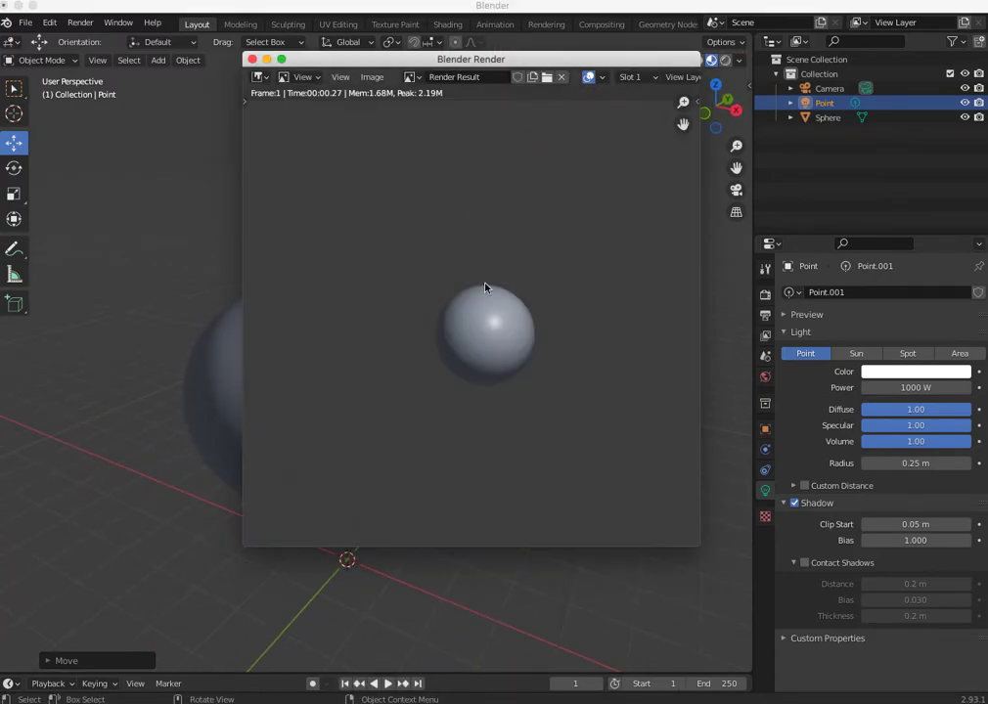
left_click(252, 59)
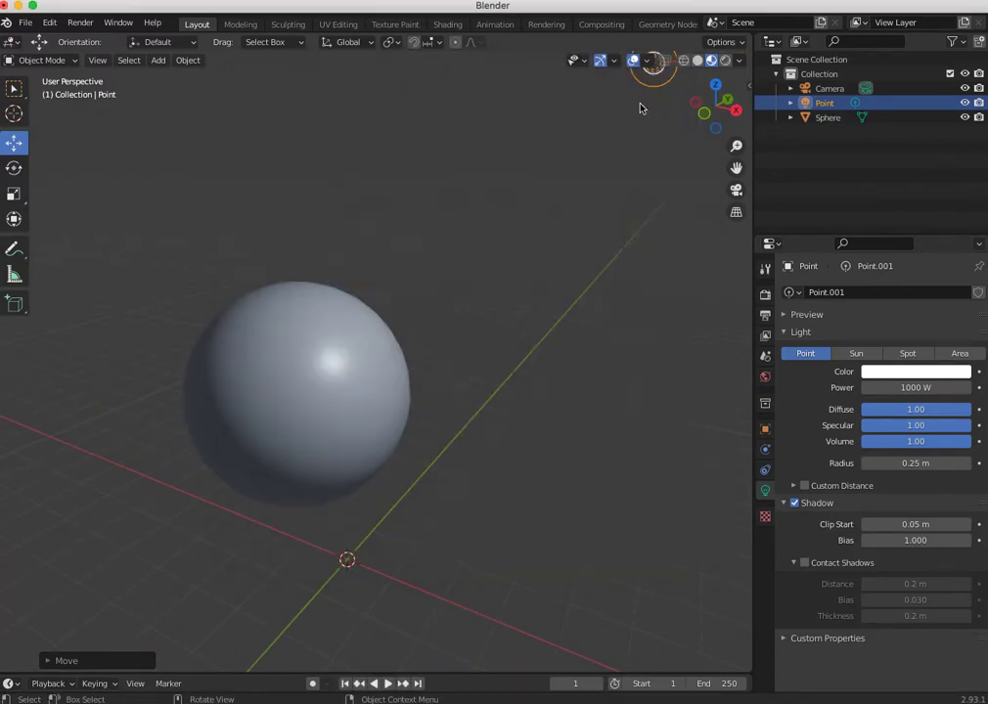
- Delete the point light from the collection and render the scene without it
right_click(820, 109)
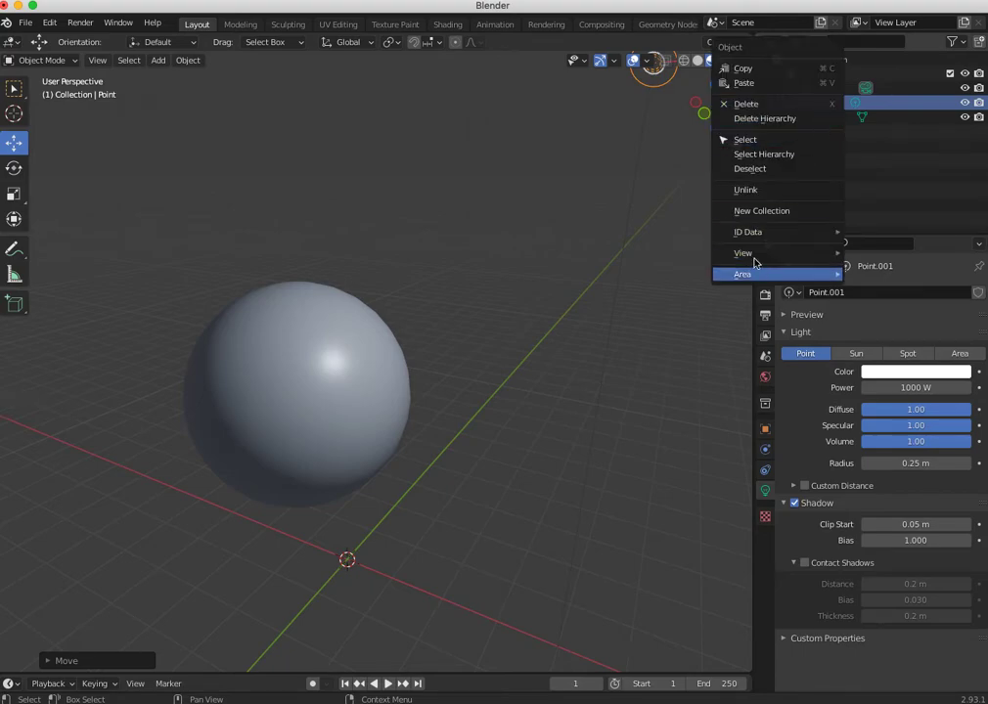
left_click(743, 115)
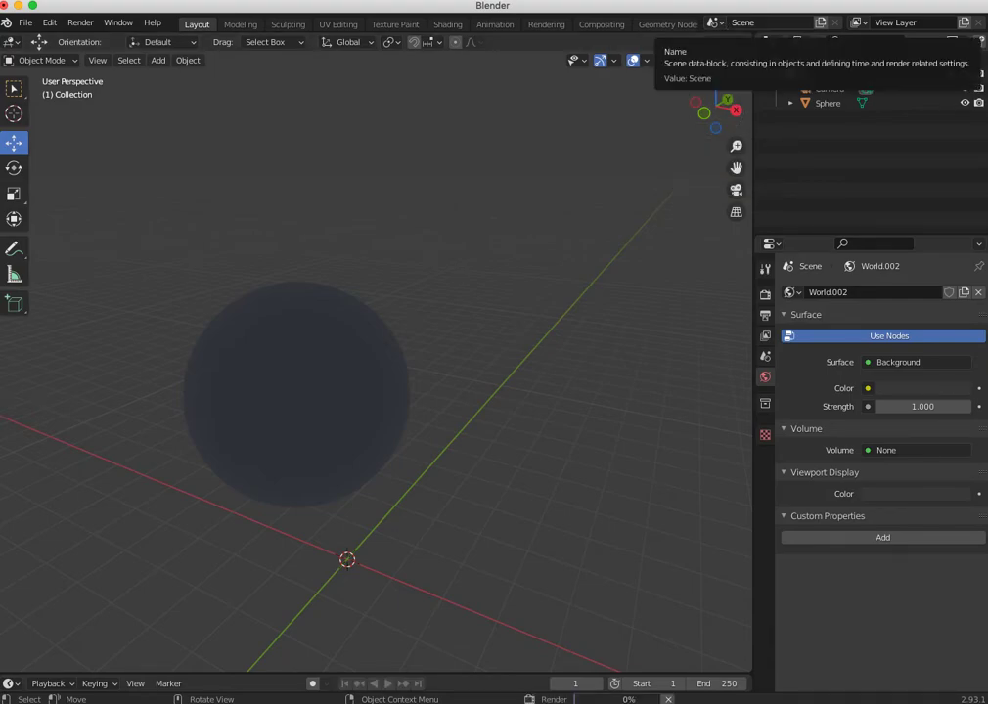
key("F12")
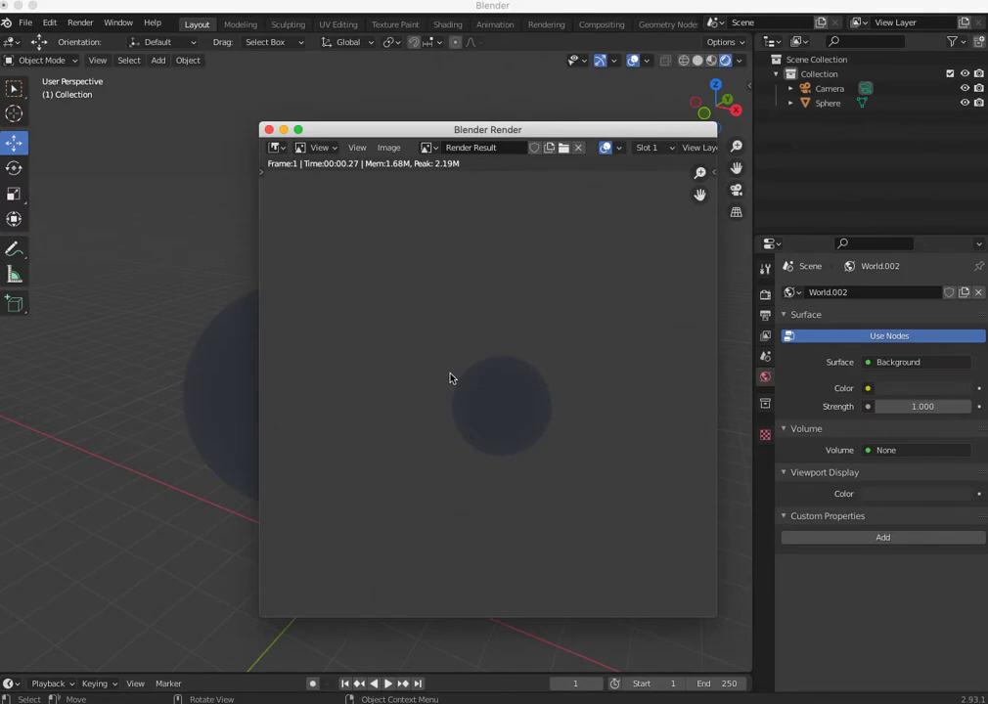
- Set the world background color to black, render the scene and close the render result
left_click(765, 338)
left_click(766, 375)
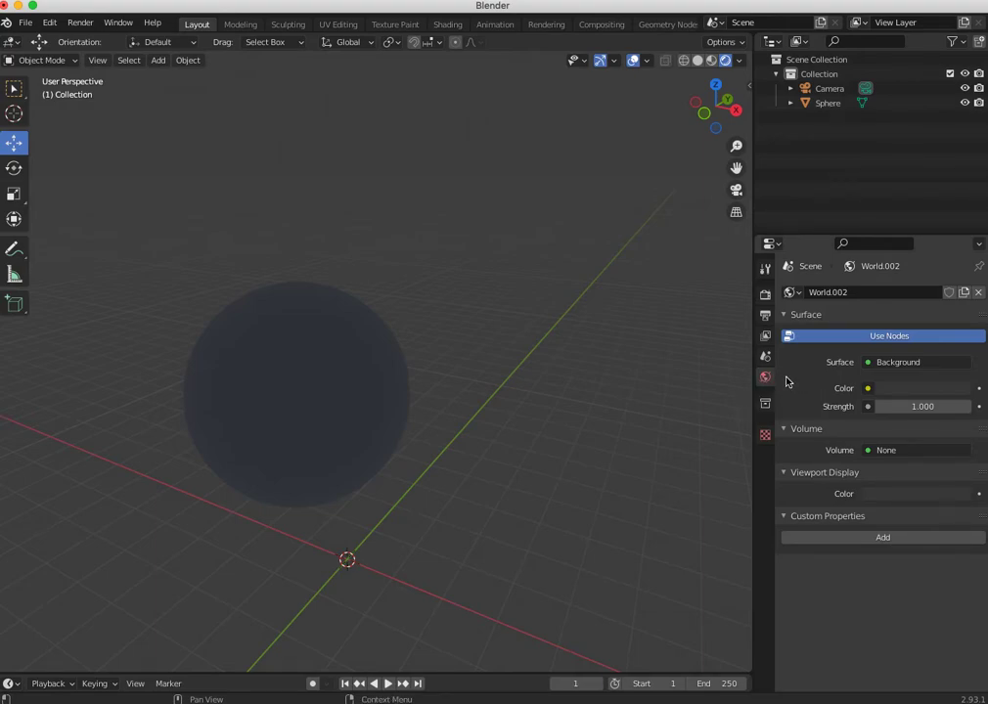
left_click(895, 388)
left_click_drag(961, 265, 960, 288)
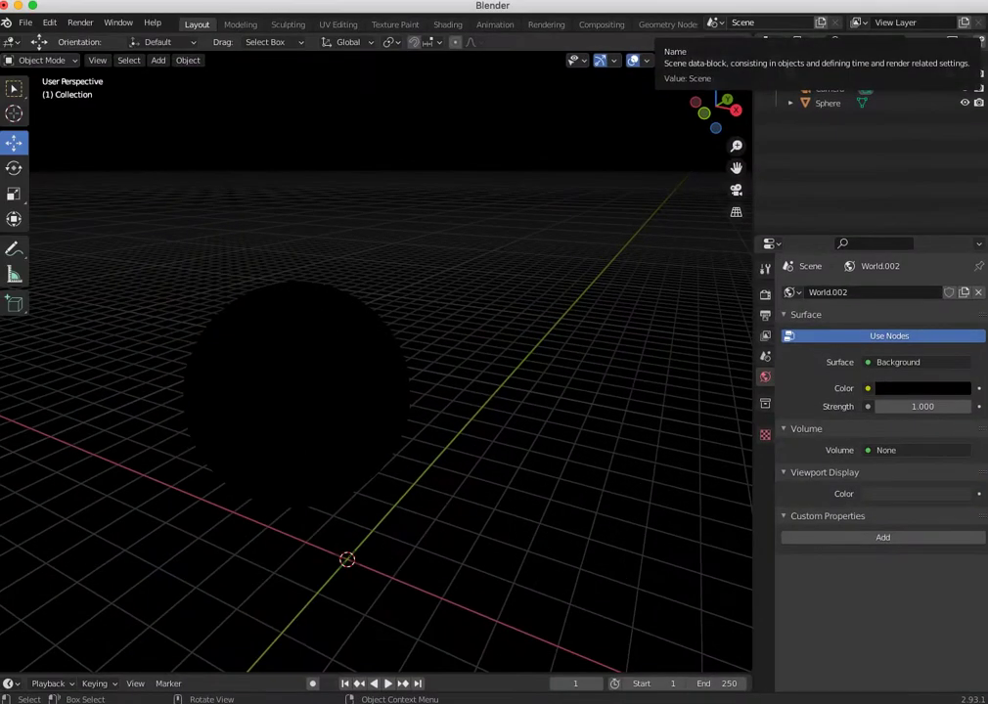
key("F12")
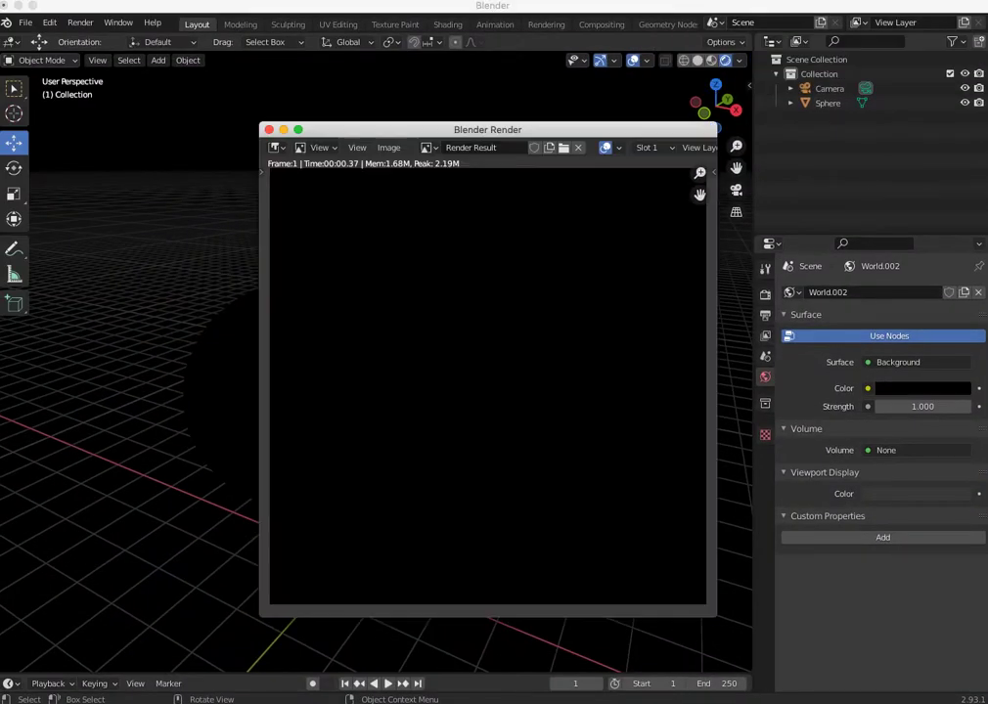
left_click(269, 131)
- Brighten the world background color to a dark grey
left_click(886, 389)
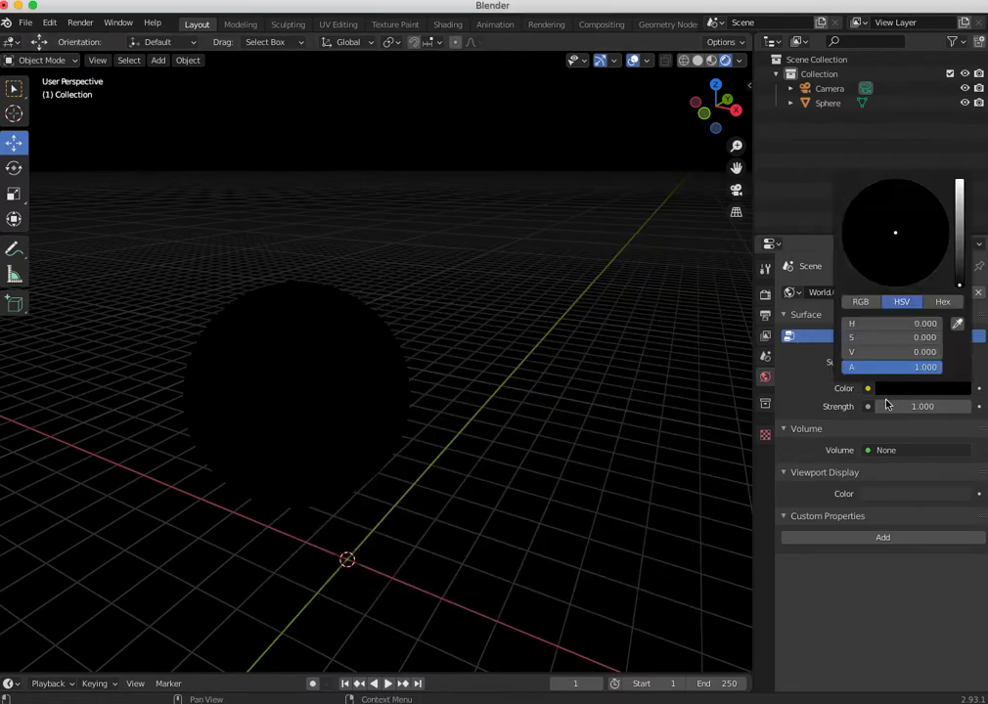
left_click(960, 270)
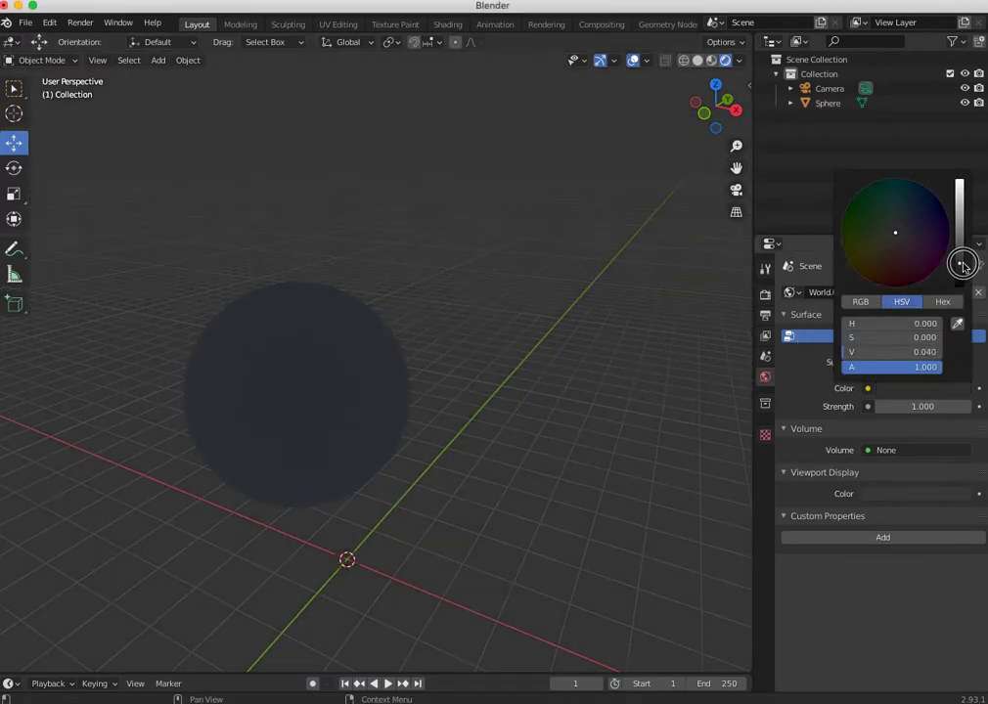
- Turn off Scene World for the Rendered viewport shading and view the sphere under the preview HDRI
left_click(740, 61)
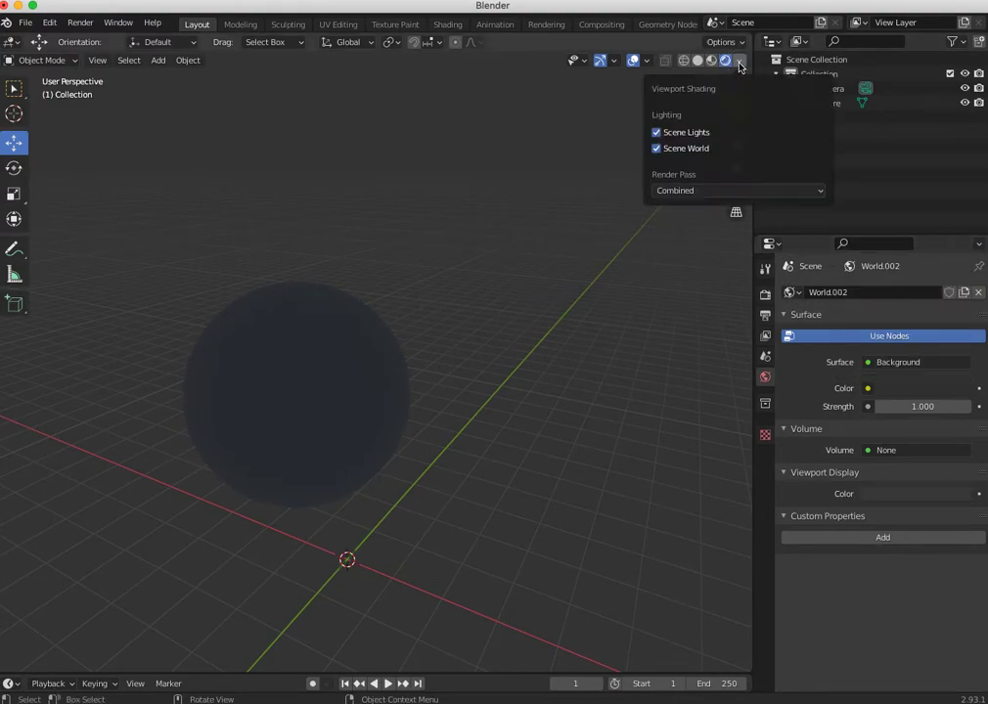
left_click(658, 148)
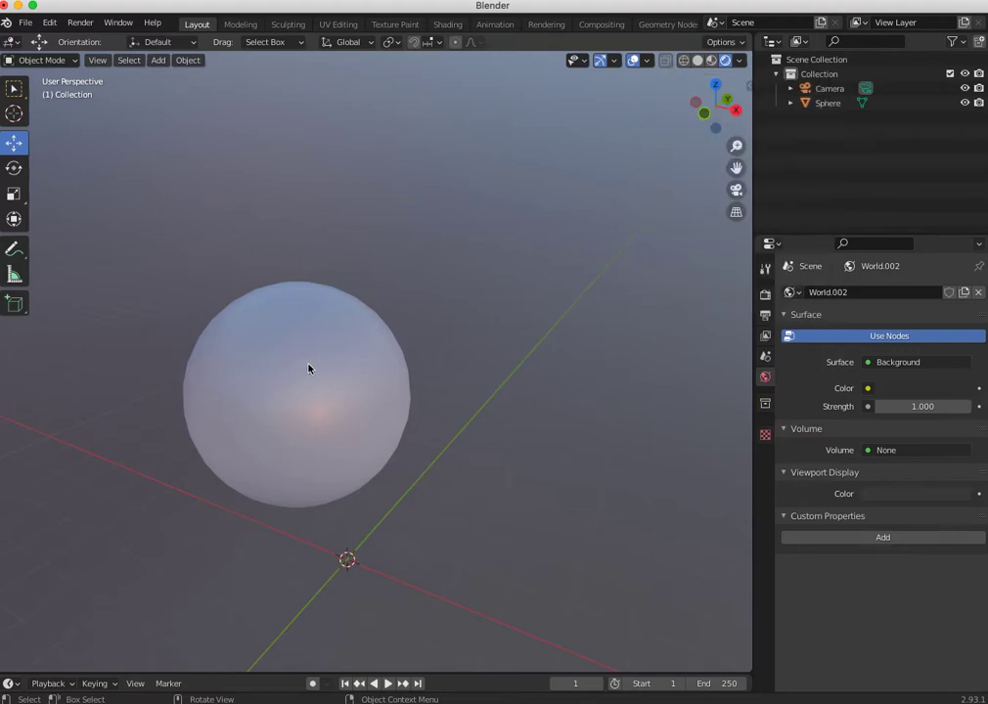
middle_click_drag(378, 404, 301, 458)
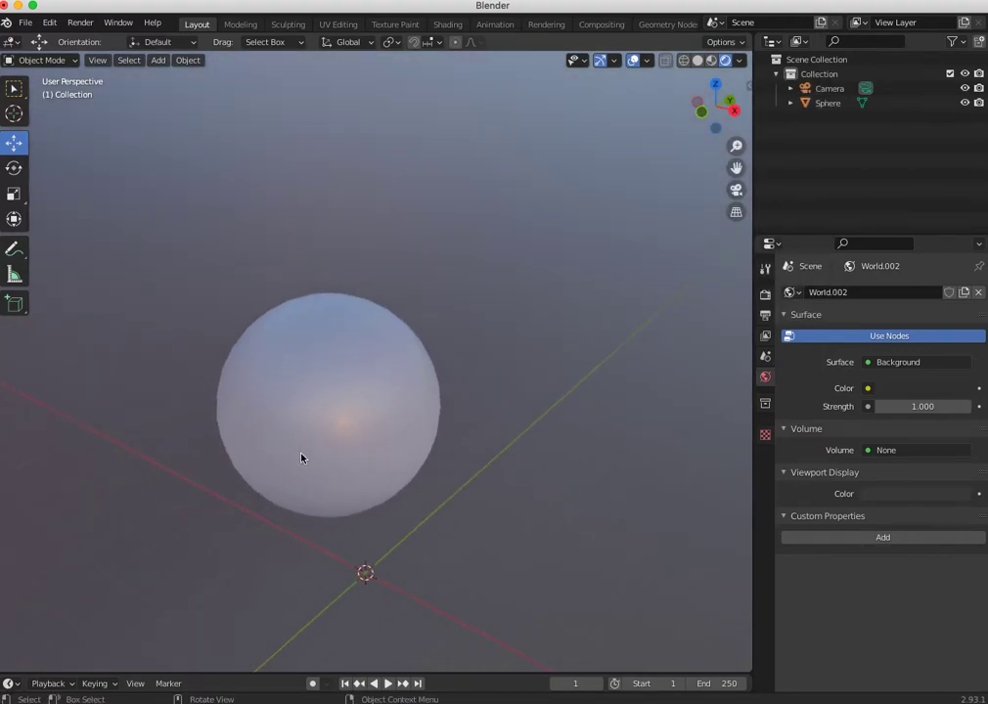
- Try the grassy field, dark studio and dusk horizon HDRIs for viewport lighting, and settle on the bright interior one
left_click(741, 61)
left_click(723, 191)
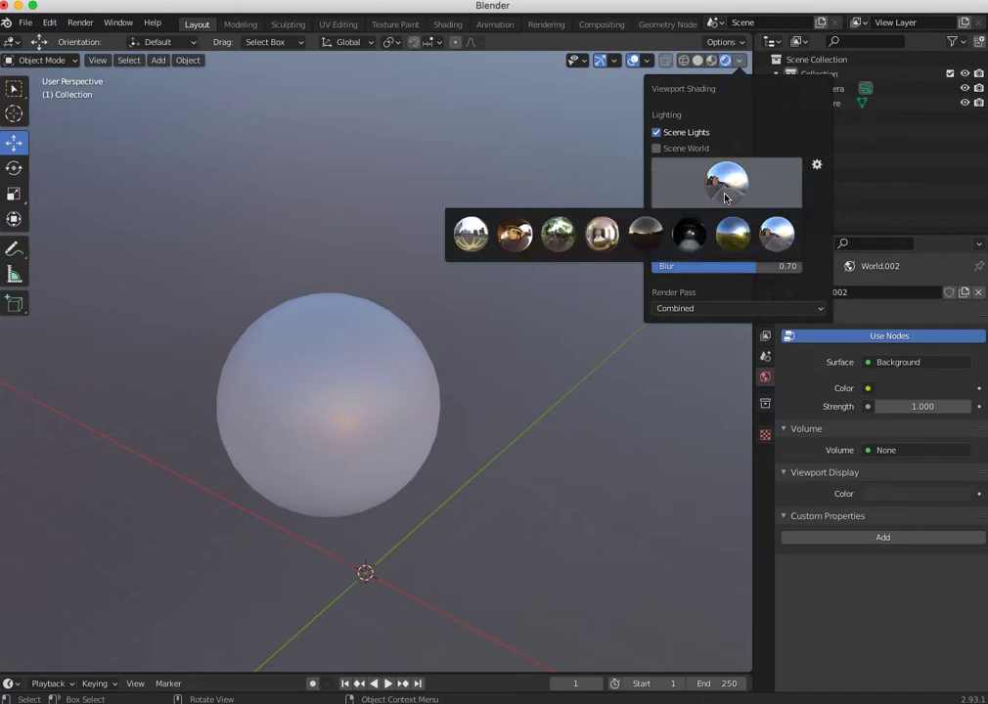
left_click(732, 233)
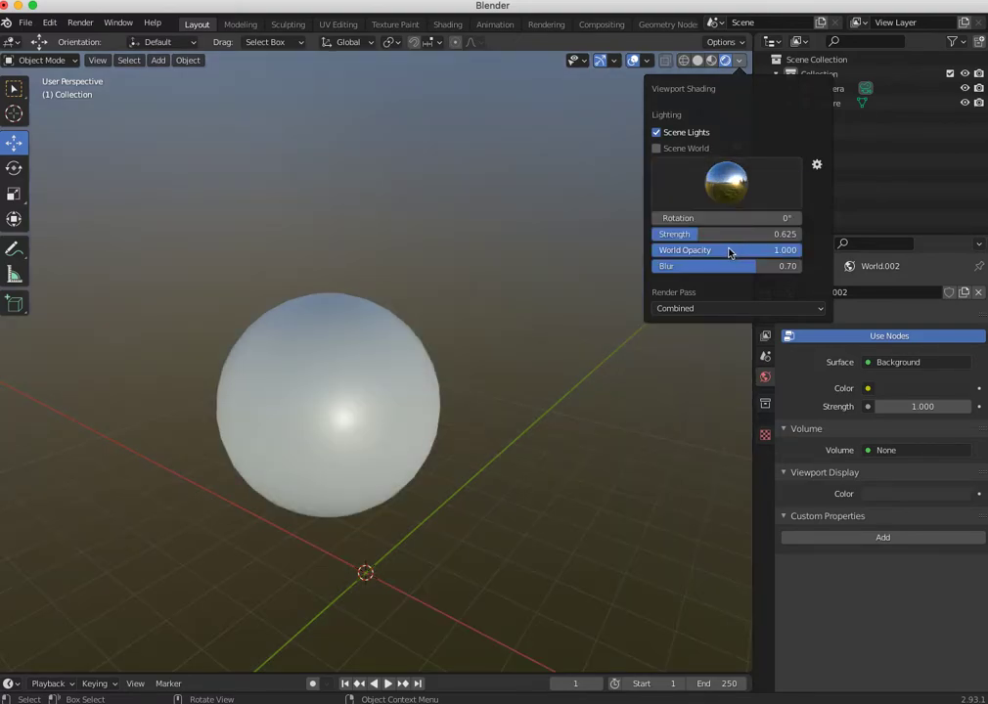
left_click(727, 188)
left_click(691, 233)
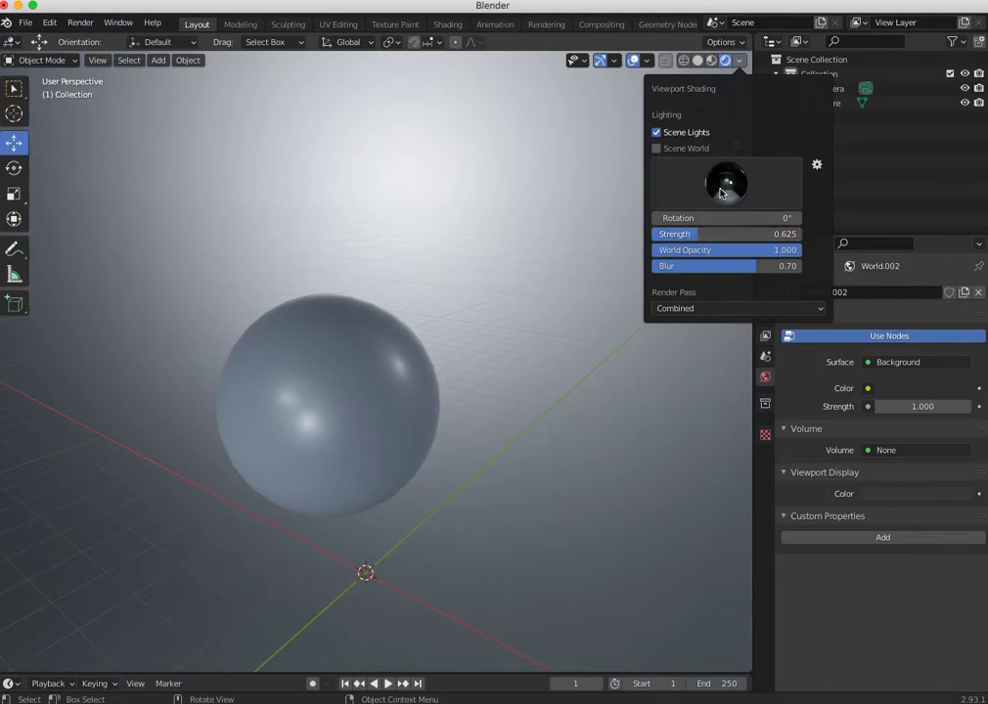
left_click(725, 189)
left_click(645, 233)
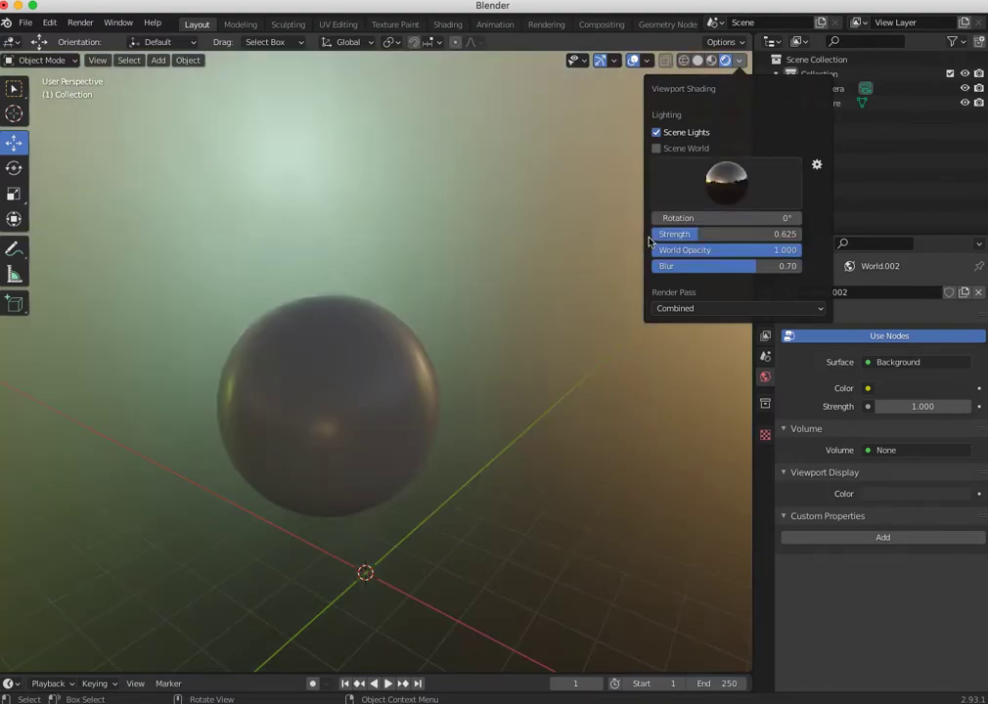
left_click(726, 182)
left_click(591, 237)
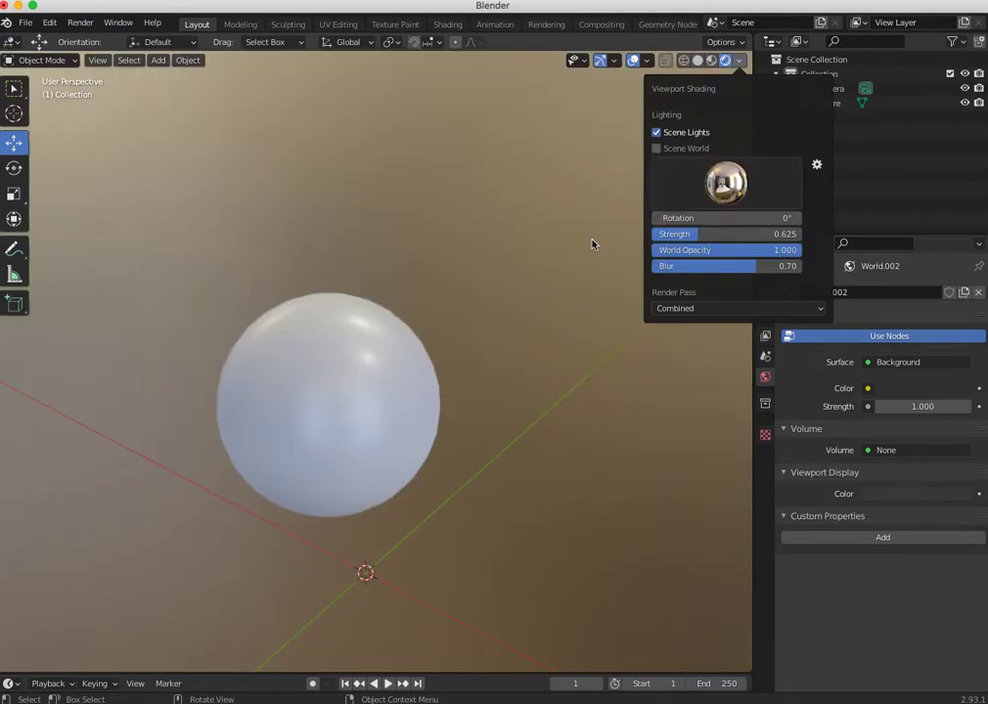
- Try the forest HDRI for viewport lighting, switch to the warm interior one, and render the scene for comparison
left_click(726, 183)
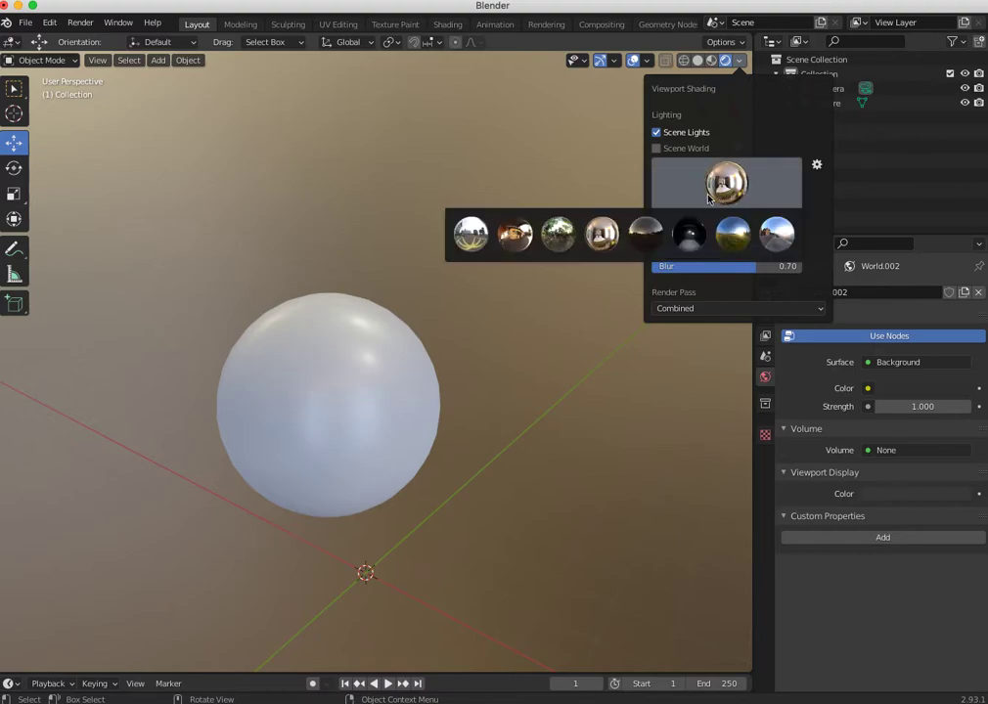
left_click(560, 236)
left_click(721, 188)
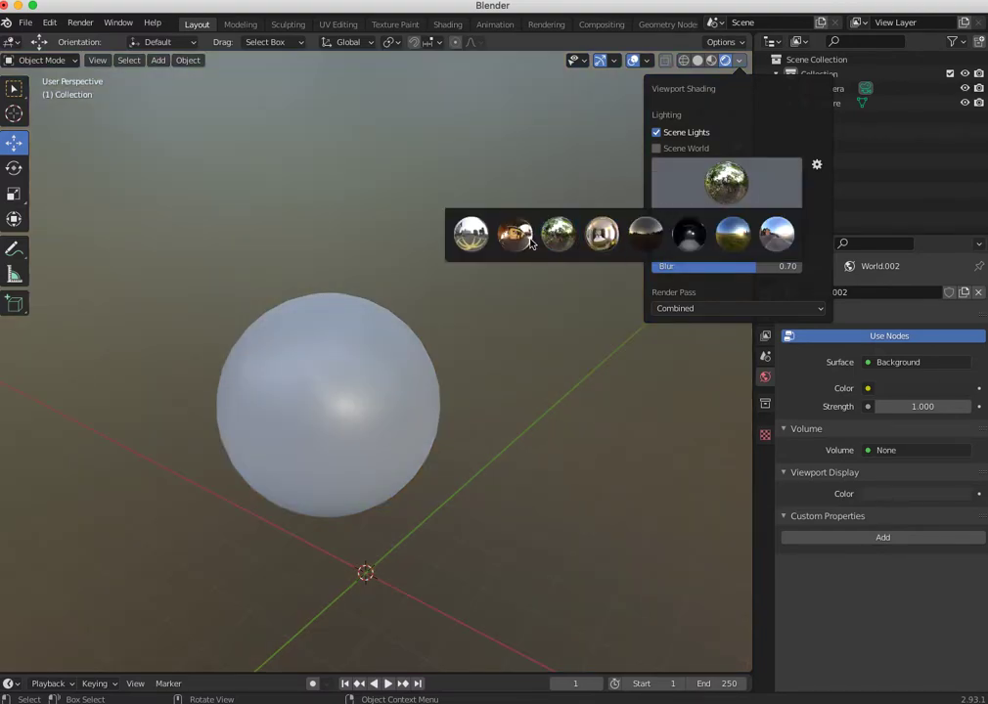
left_click(516, 239)
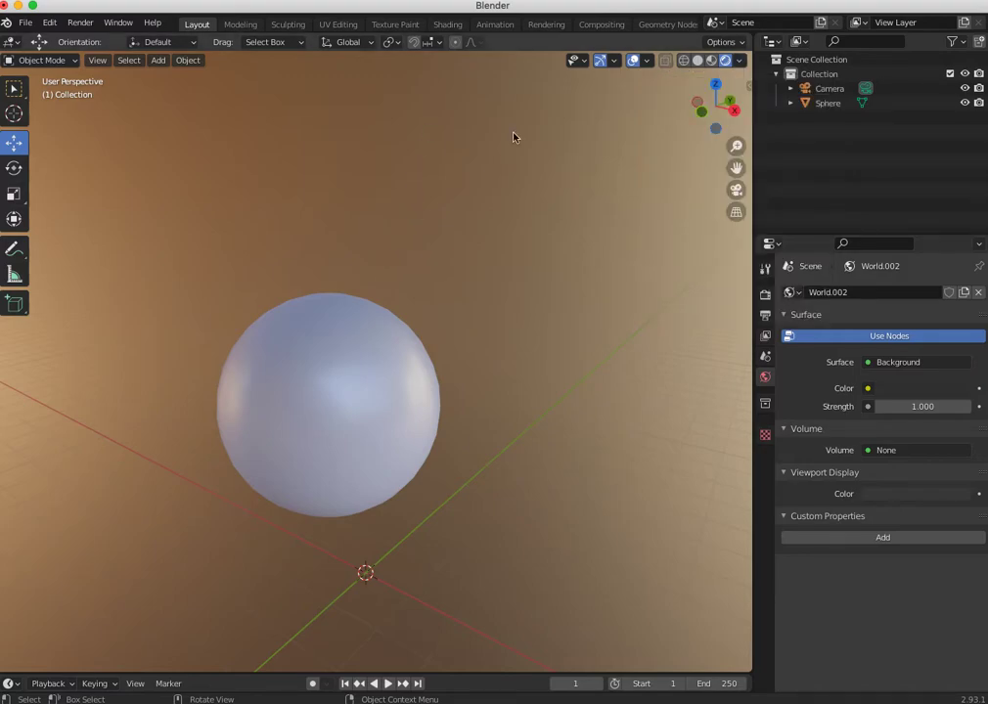
key("F12")
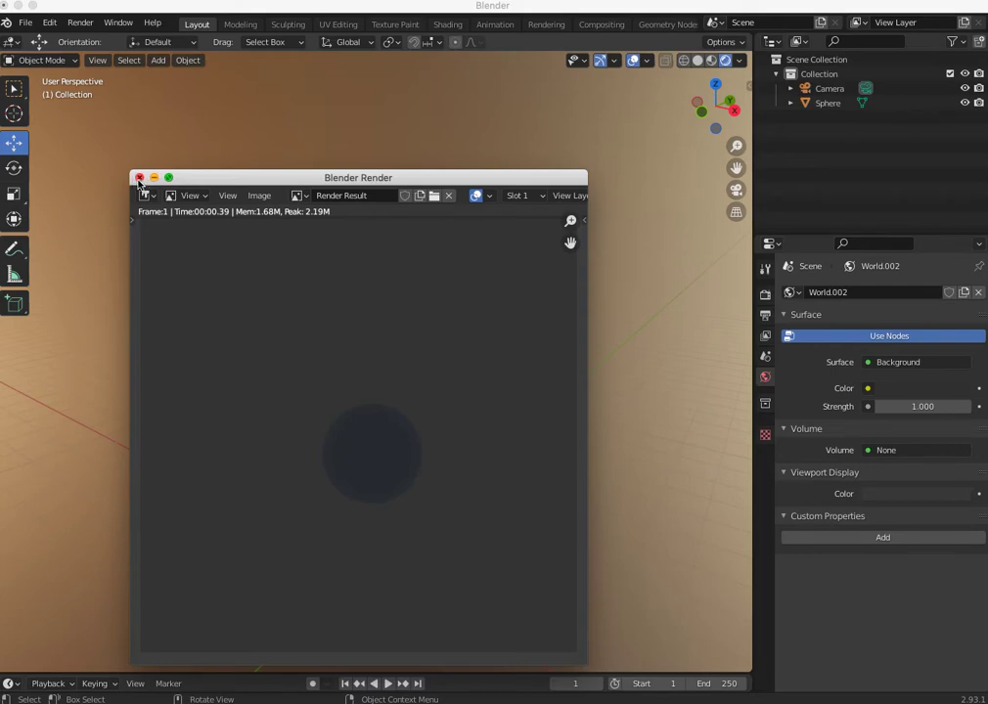
left_click(139, 178)
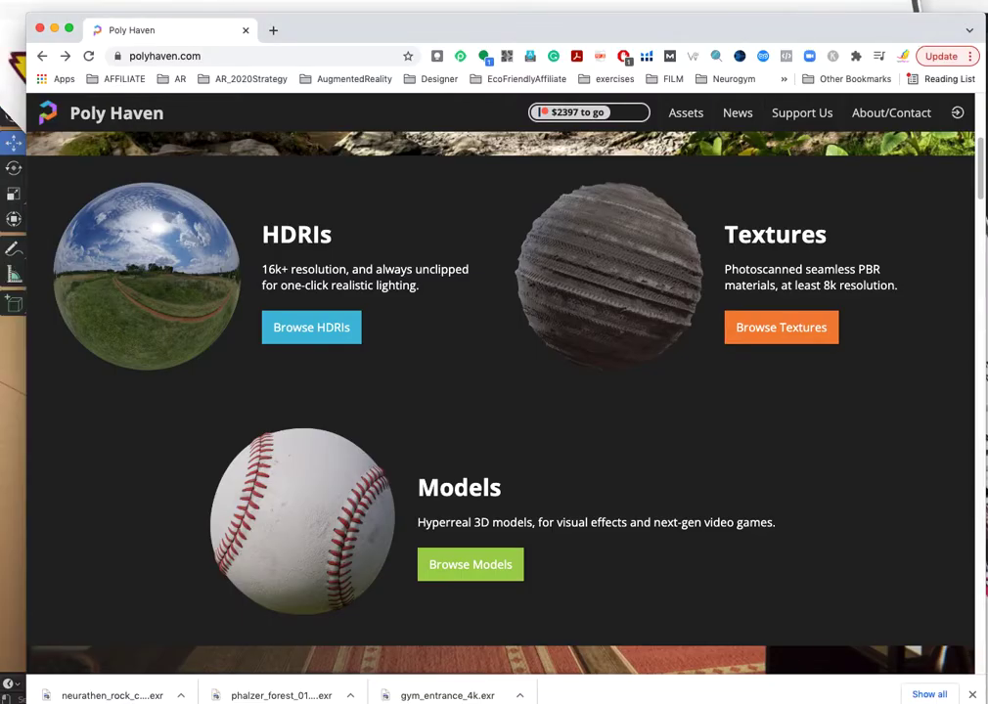
- Switch to the Poly Haven website in the browser and open its HDRI collection
left_click_drag(331, 30, 312, 19)
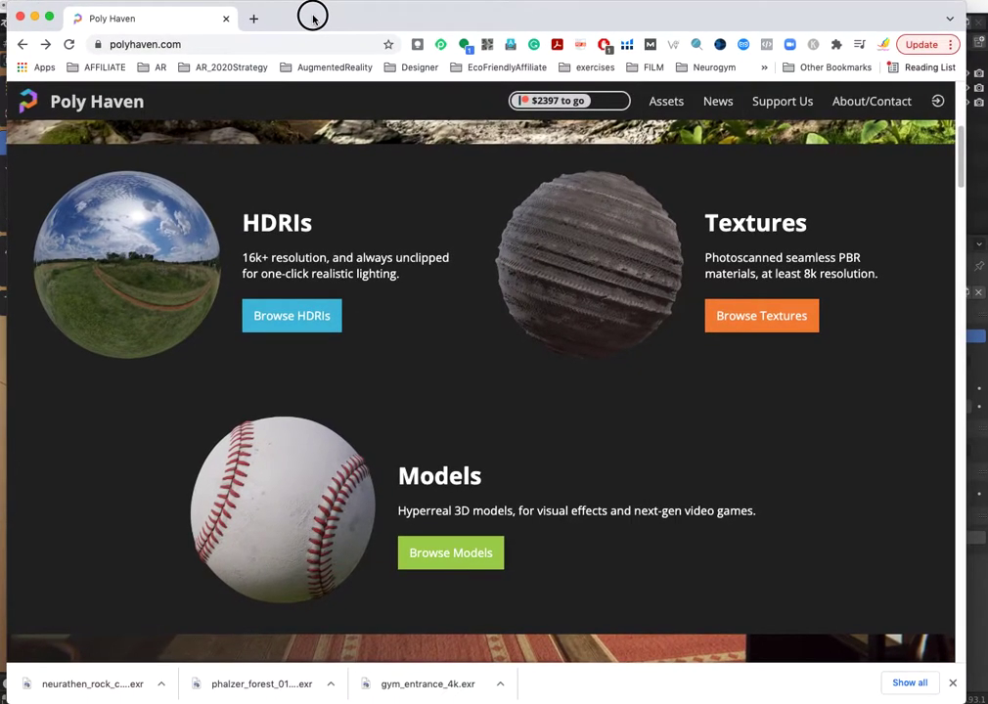
left_click_drag(955, 172, 956, 111)
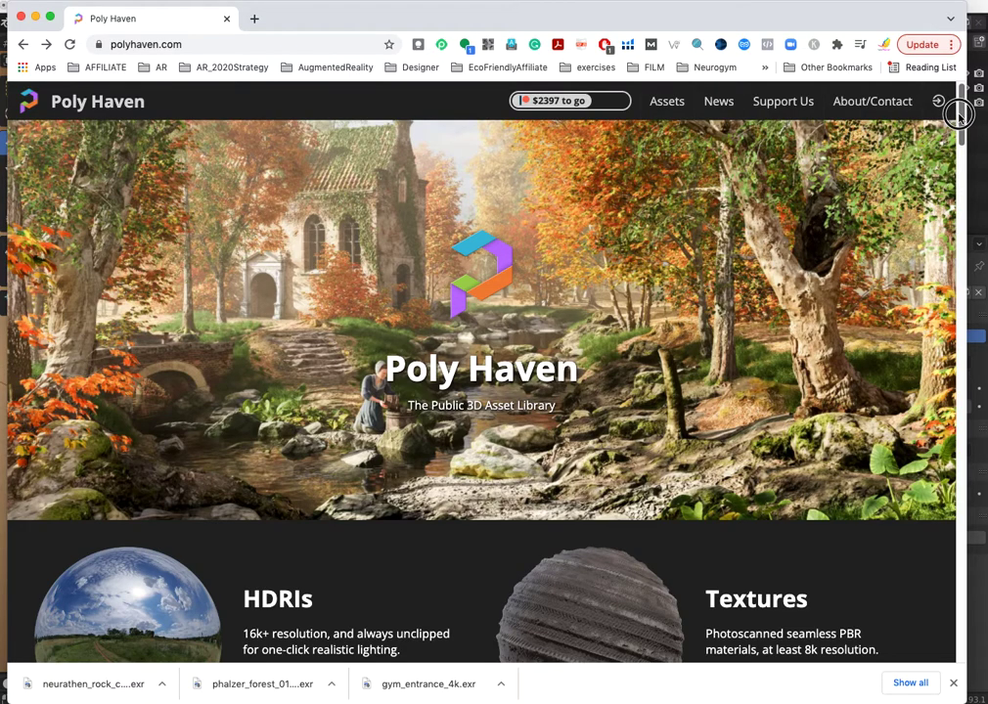
left_click_drag(958, 113, 937, 159)
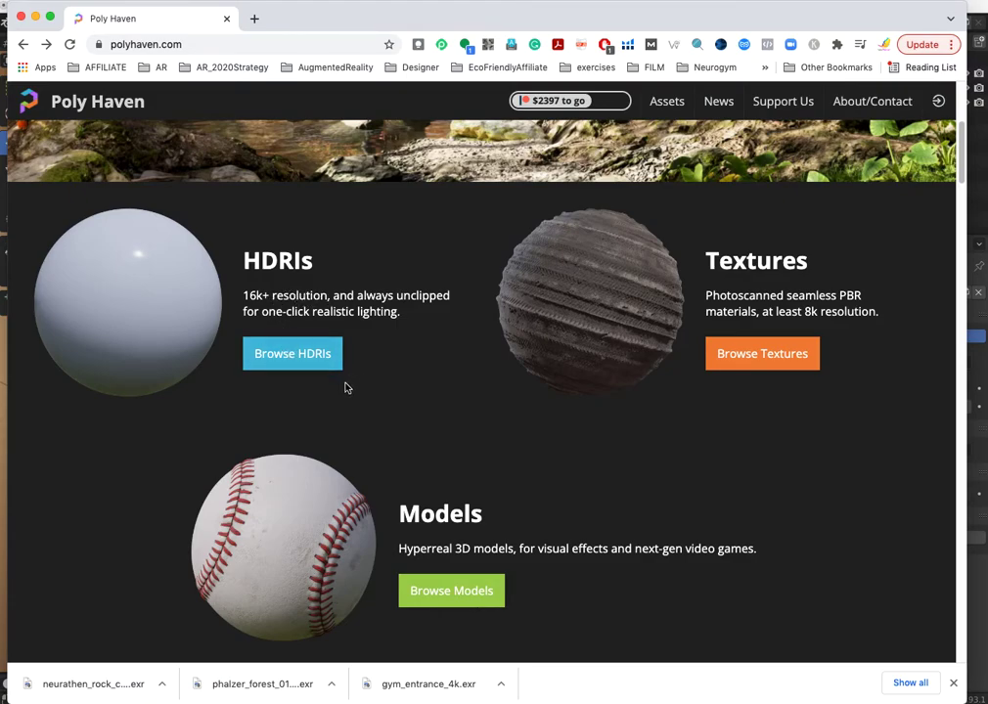
left_click(297, 359)
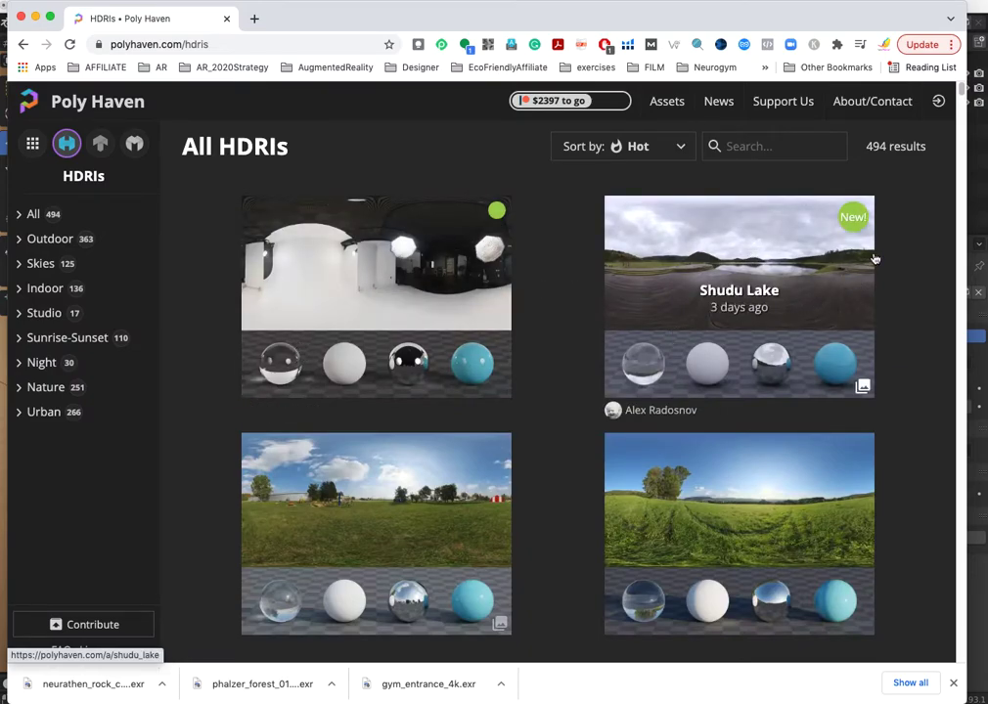
- Browse the All HDRIs collection for a suitable outdoor environment
scroll(956, 105, "down", 2)
scroll(956, 105, "down", 3)
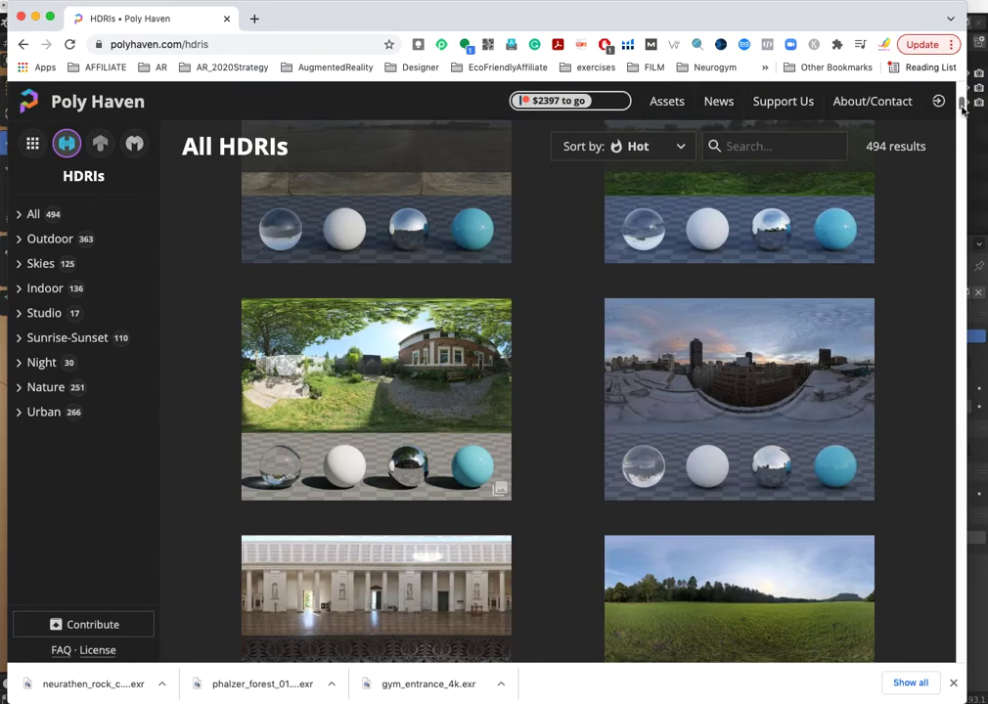
scroll(955, 115, "down", 10)
scroll(954, 128, "down", 5)
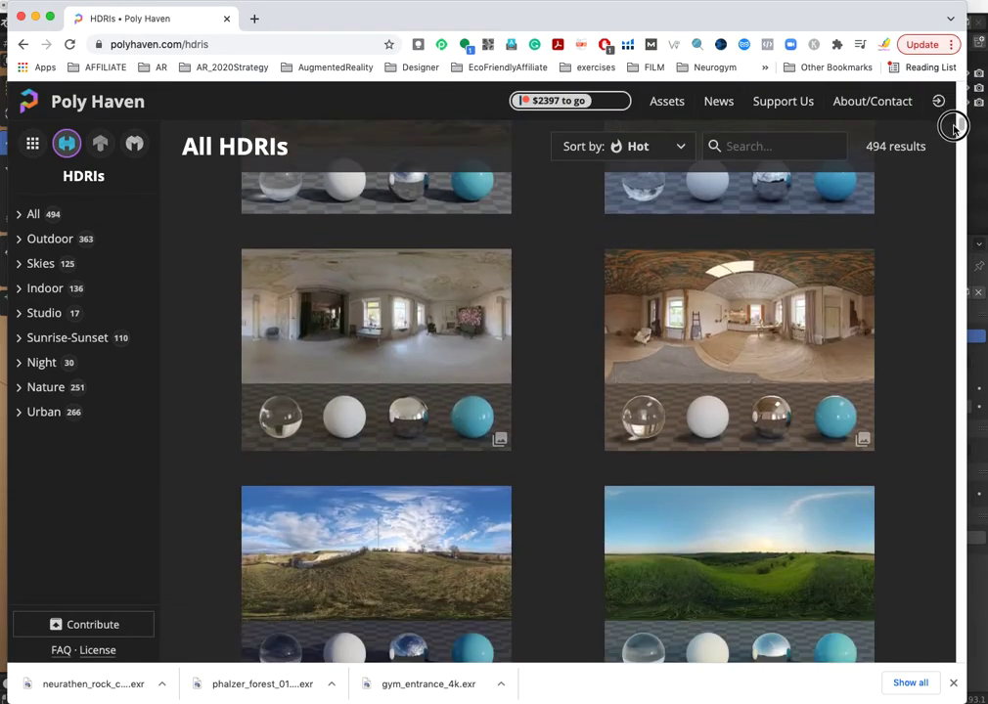
scroll(954, 132, "down", 5)
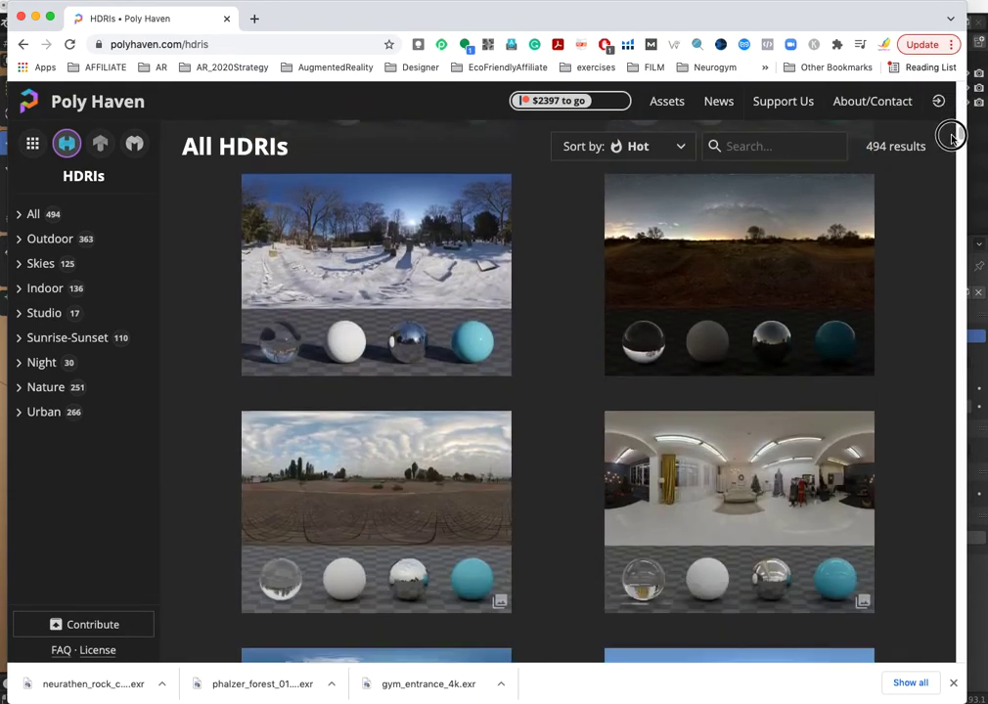
scroll(952, 135, "down", 5)
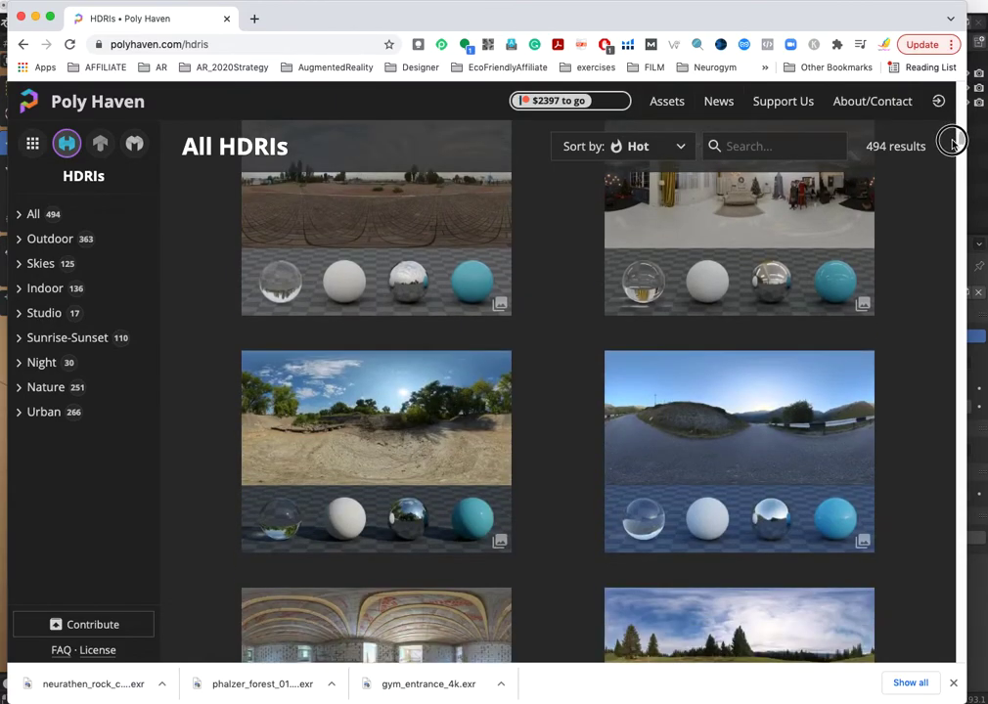
scroll(952, 142, "up", 1)
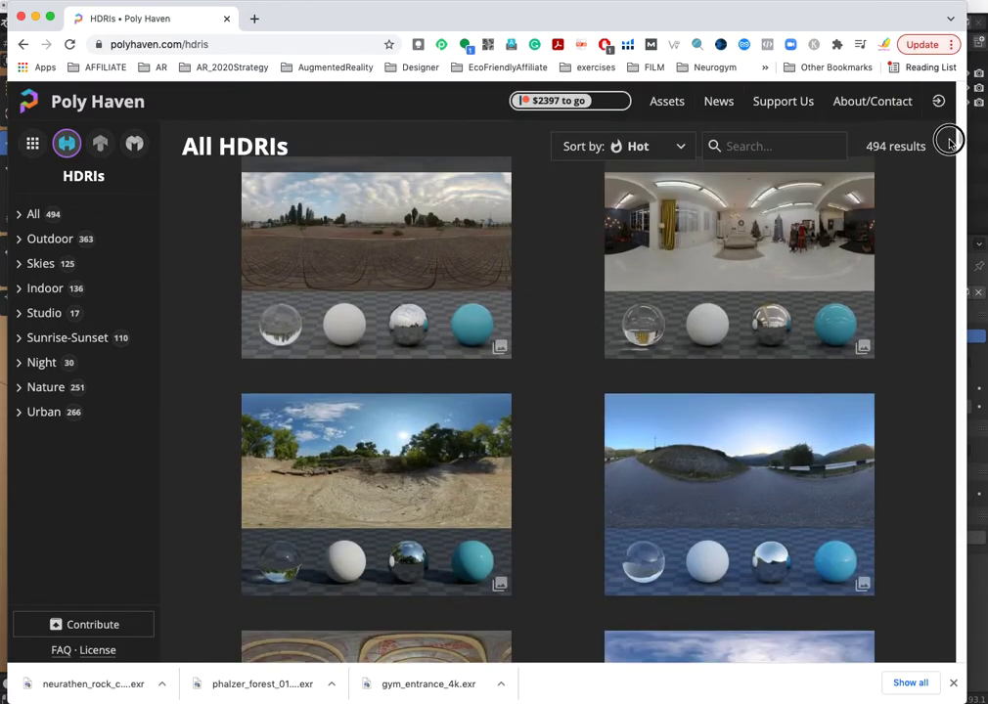
scroll(951, 143, "down", 5)
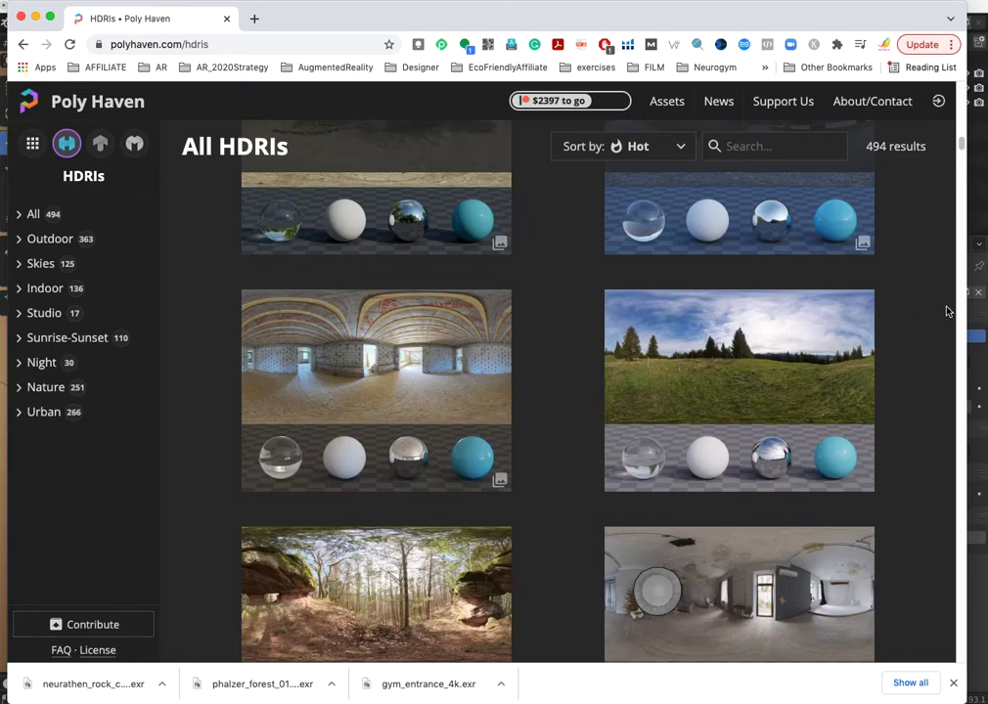
scroll(959, 152, "down", 9)
scroll(958, 156, "down", 4)
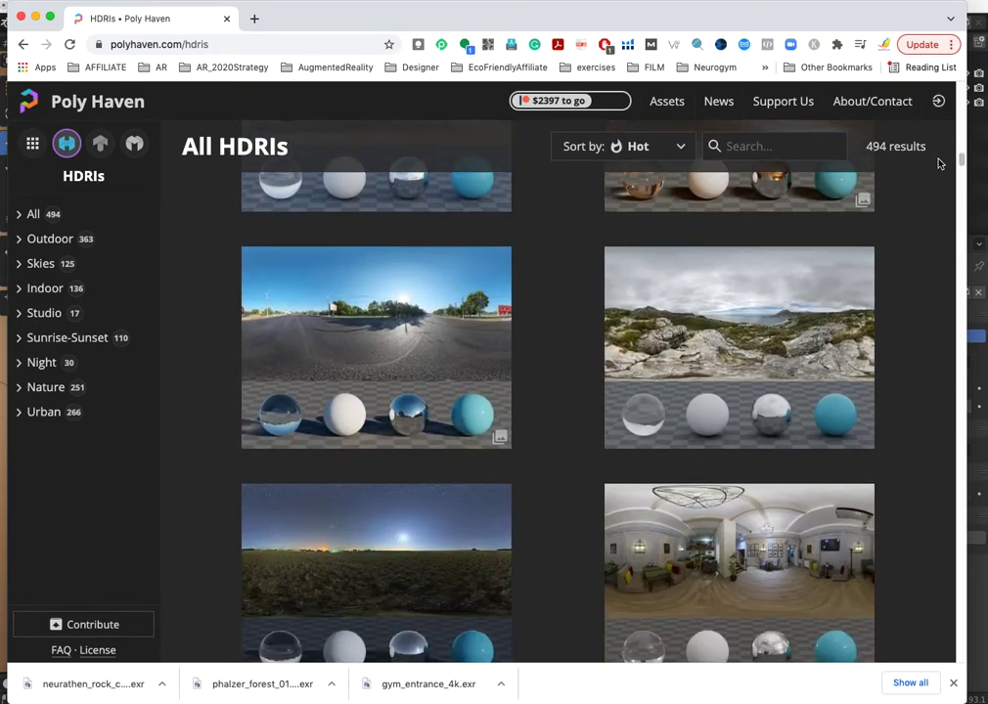
- Download the Cannon HDRI as a 4K EXR file and switch back to Blender
left_click(740, 347)
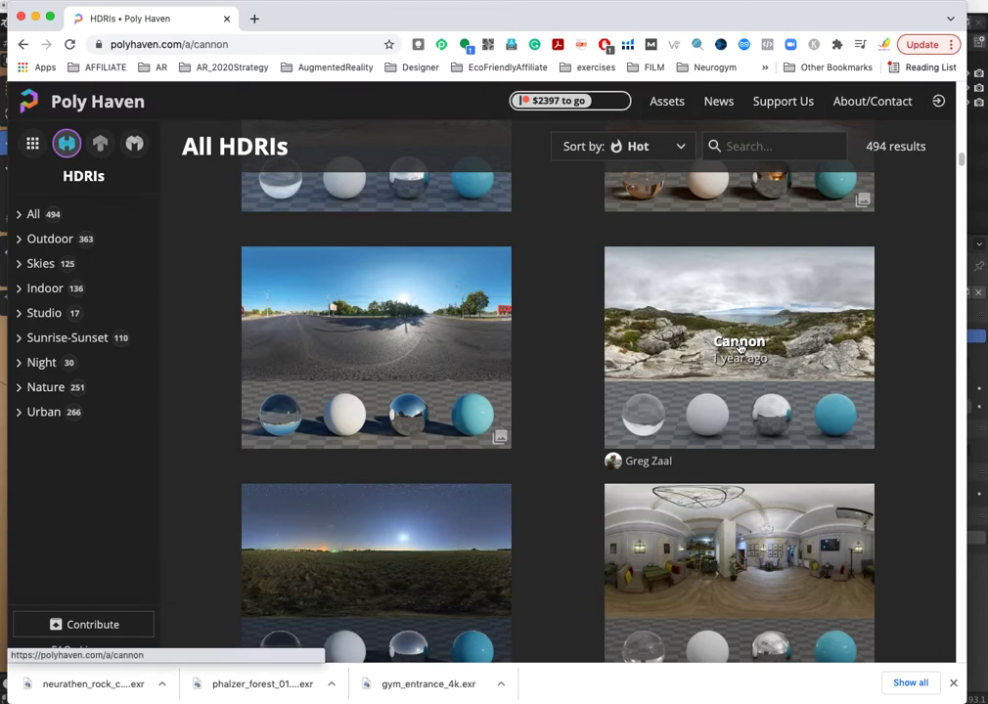
left_click(851, 148)
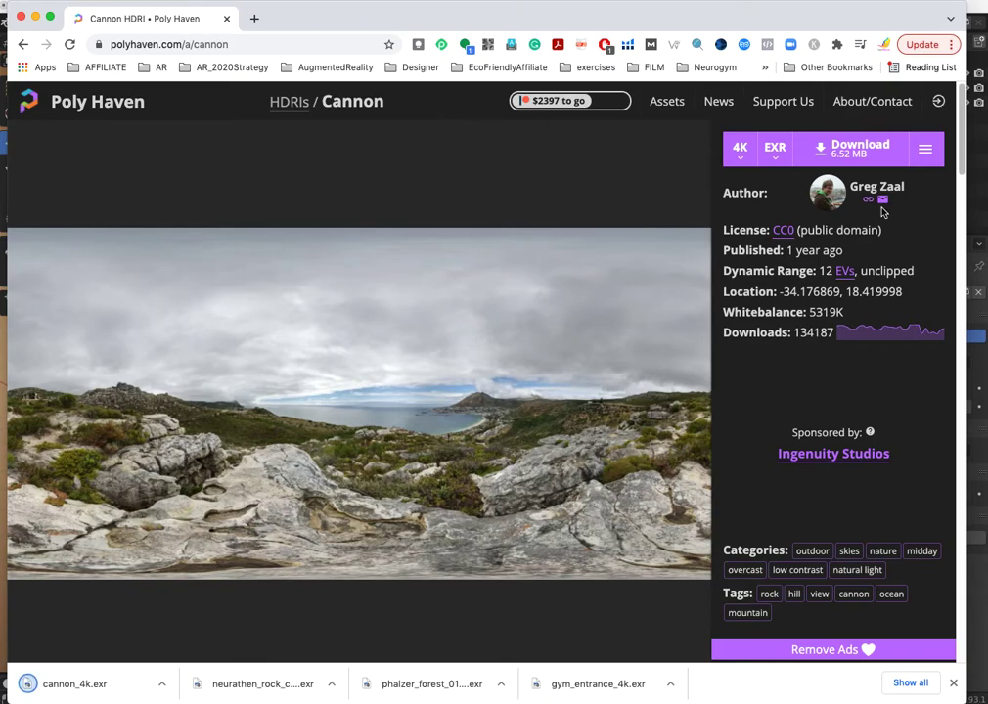
left_click(974, 10)
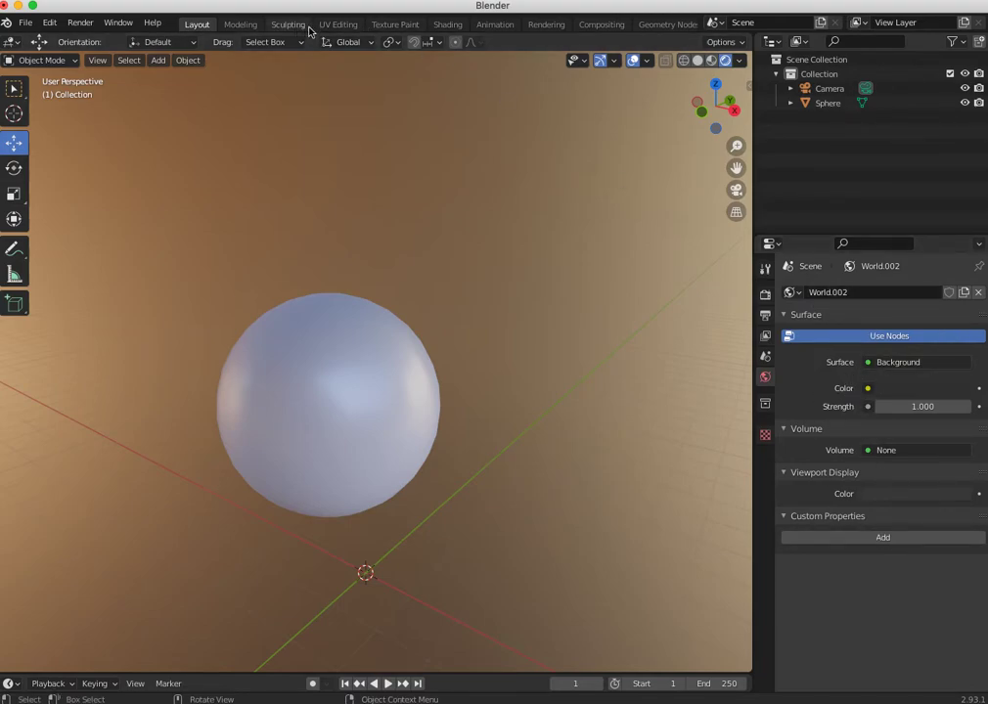
left_click(445, 24)
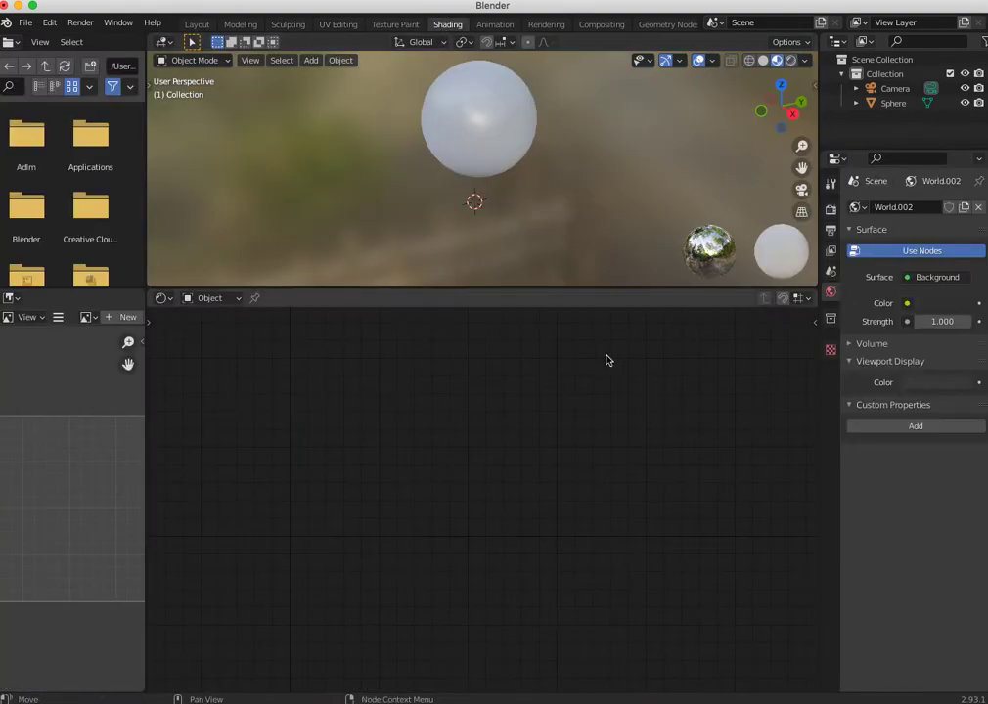
left_click_drag(562, 290, 538, 378)
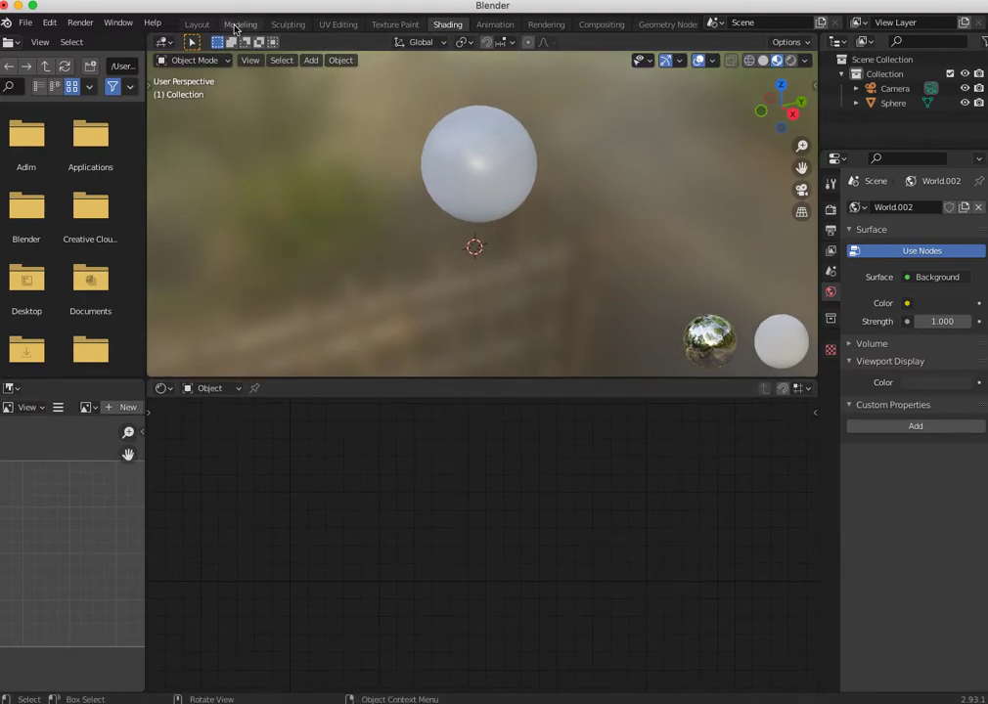
left_click(196, 24)
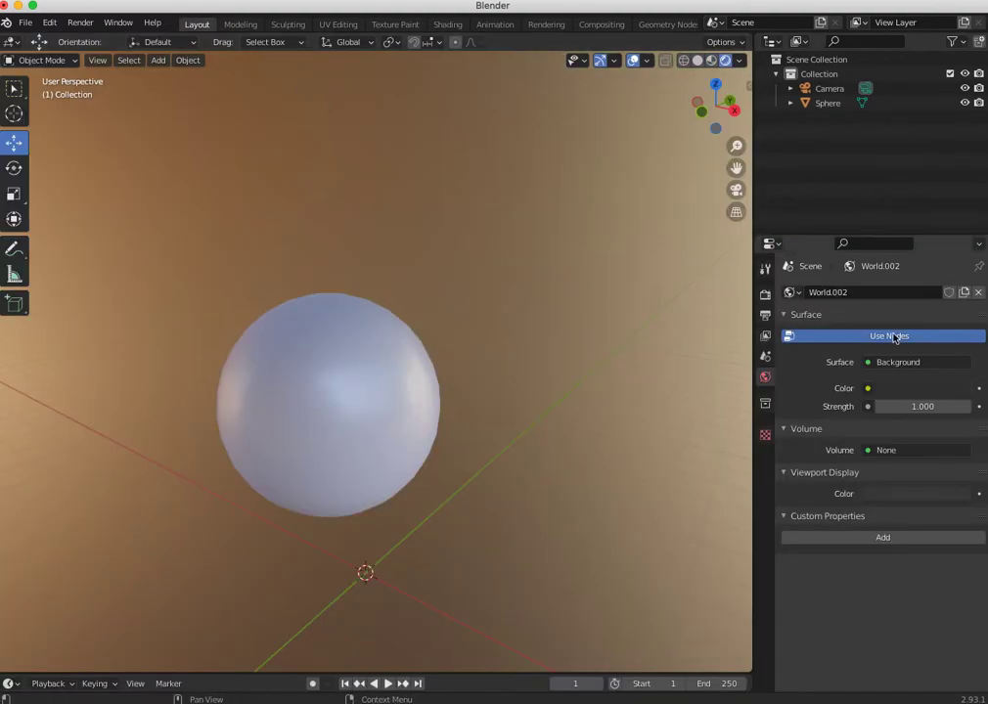
- Assign an Environment Texture to the world background color and load cannon_4k.exr from the Downloads folder
left_click(866, 389)
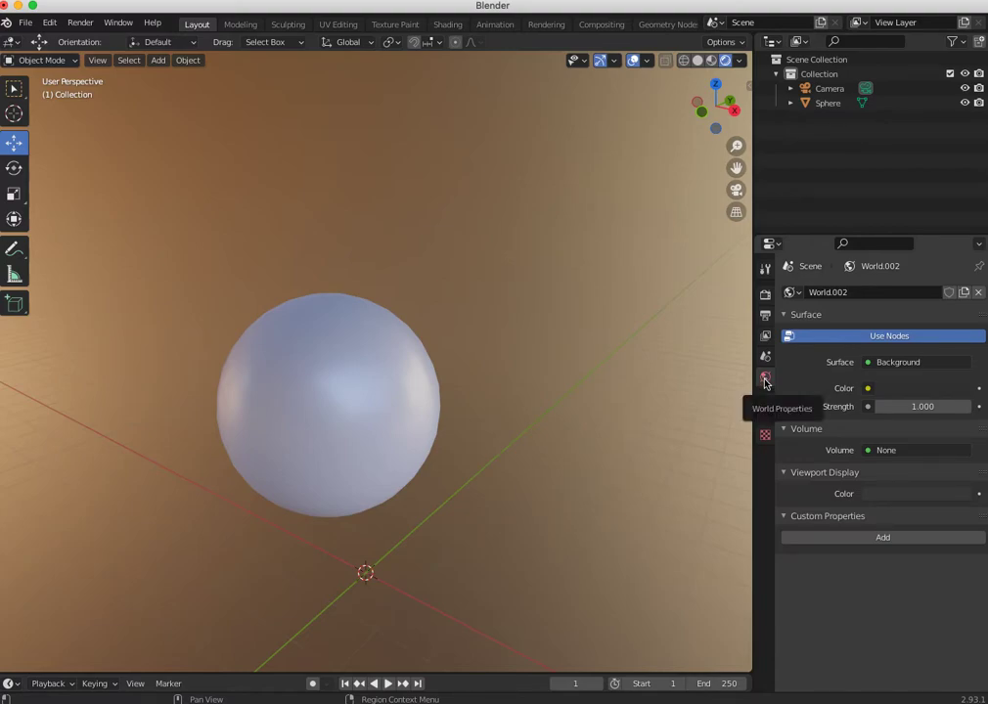
left_click(867, 389)
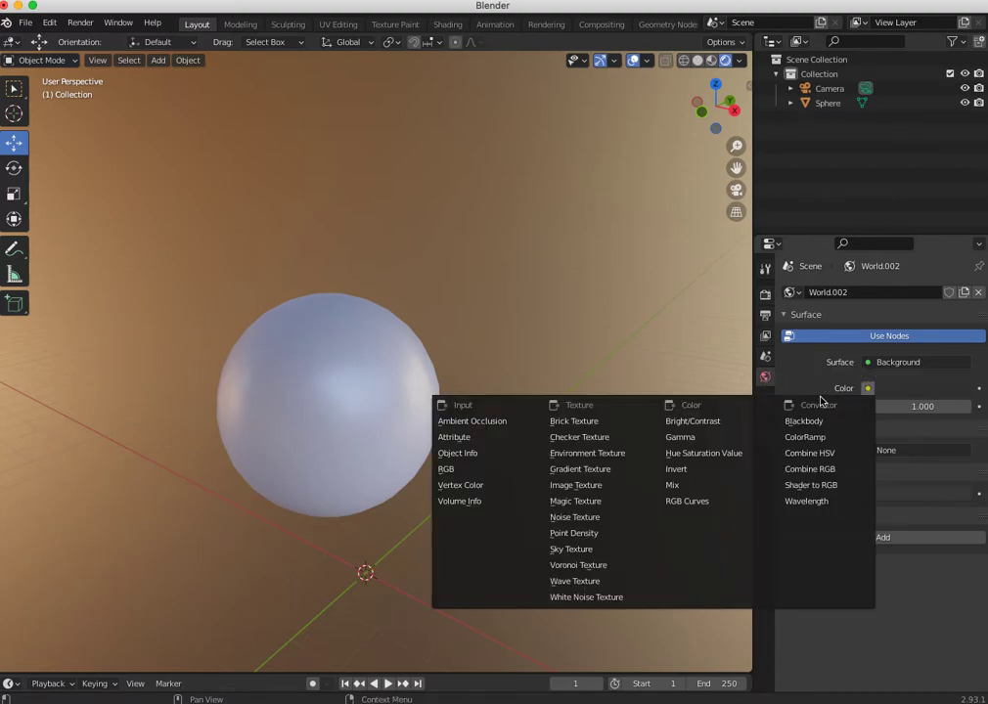
left_click(570, 454)
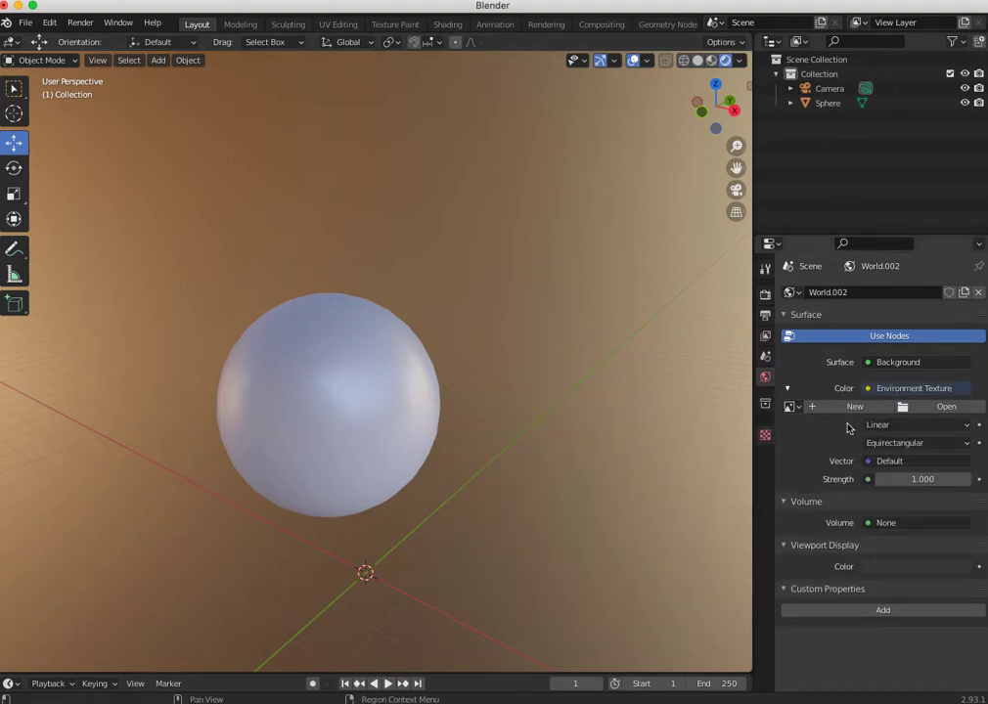
left_click(919, 408)
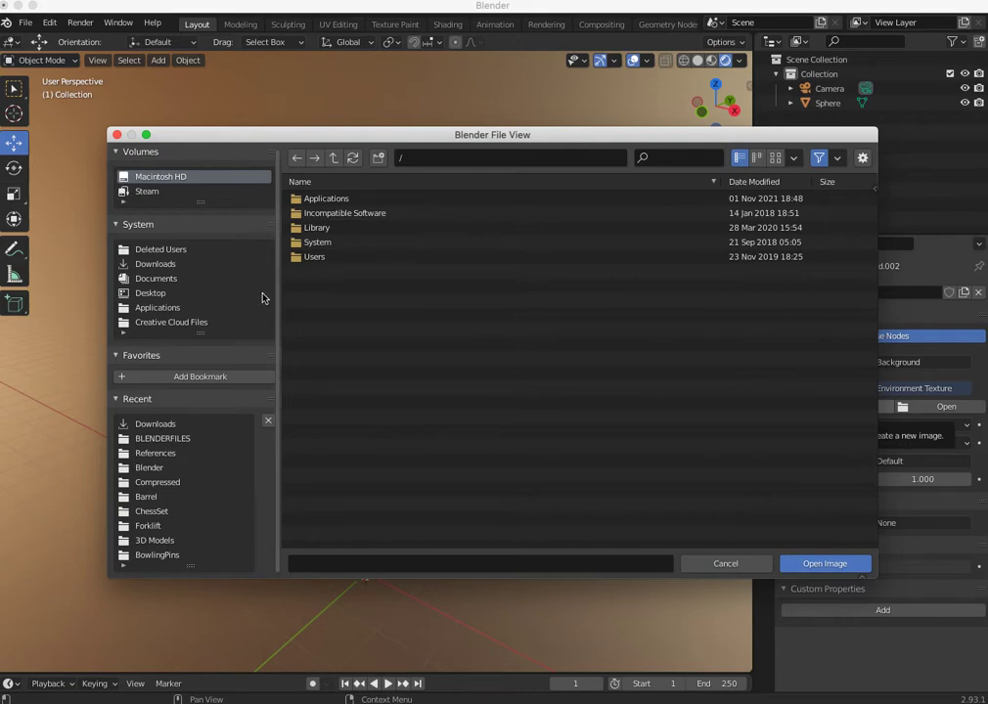
left_click(148, 265)
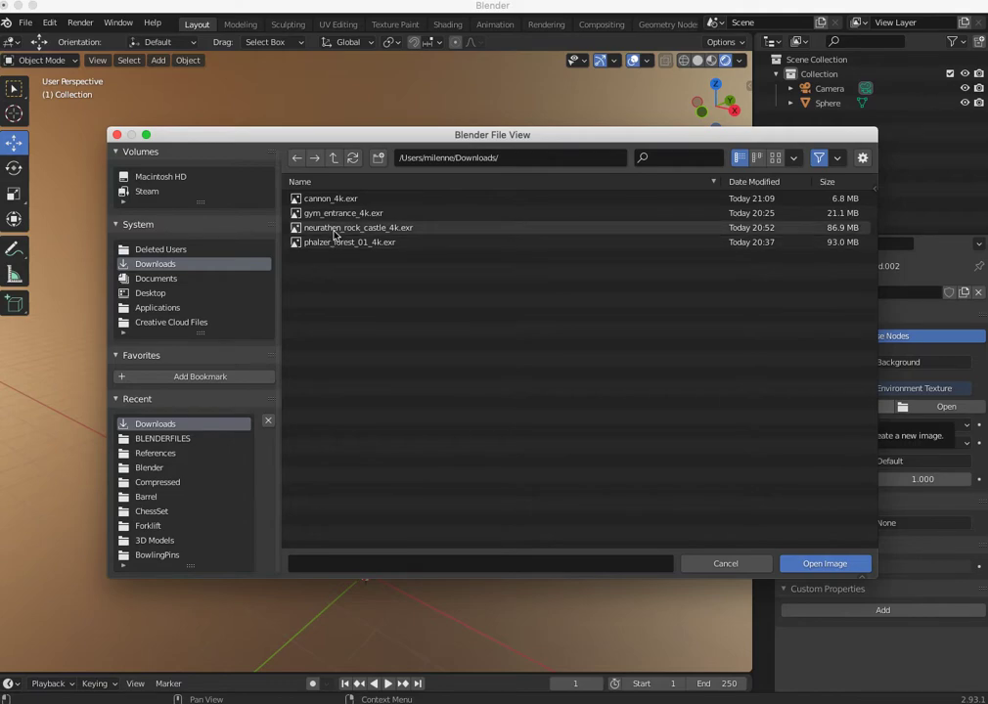
left_click(315, 198)
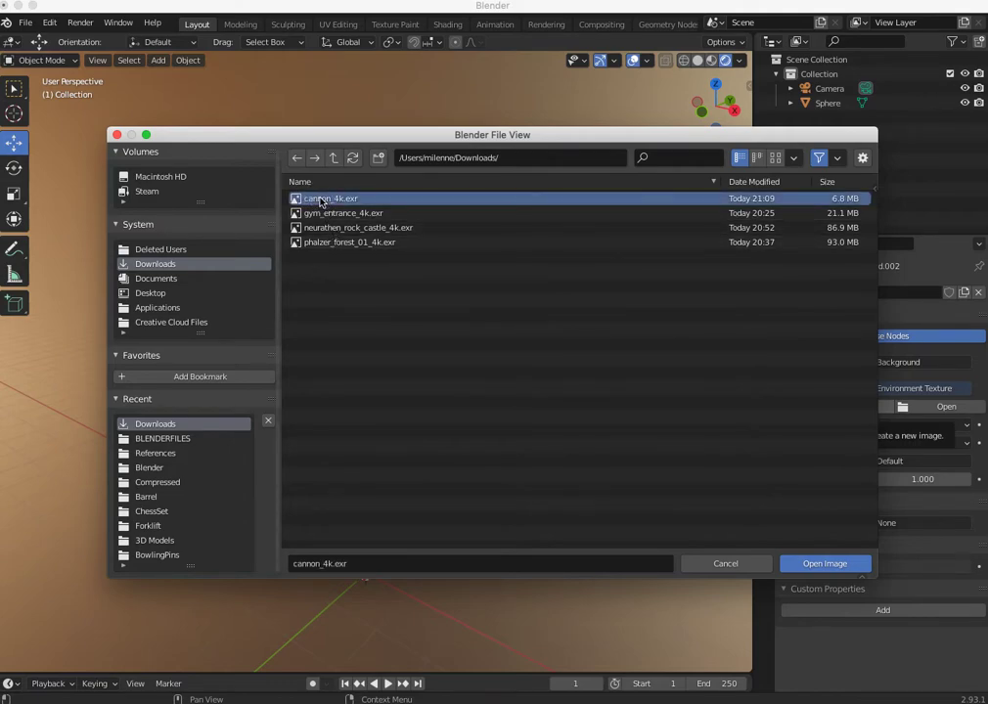
left_click(803, 565)
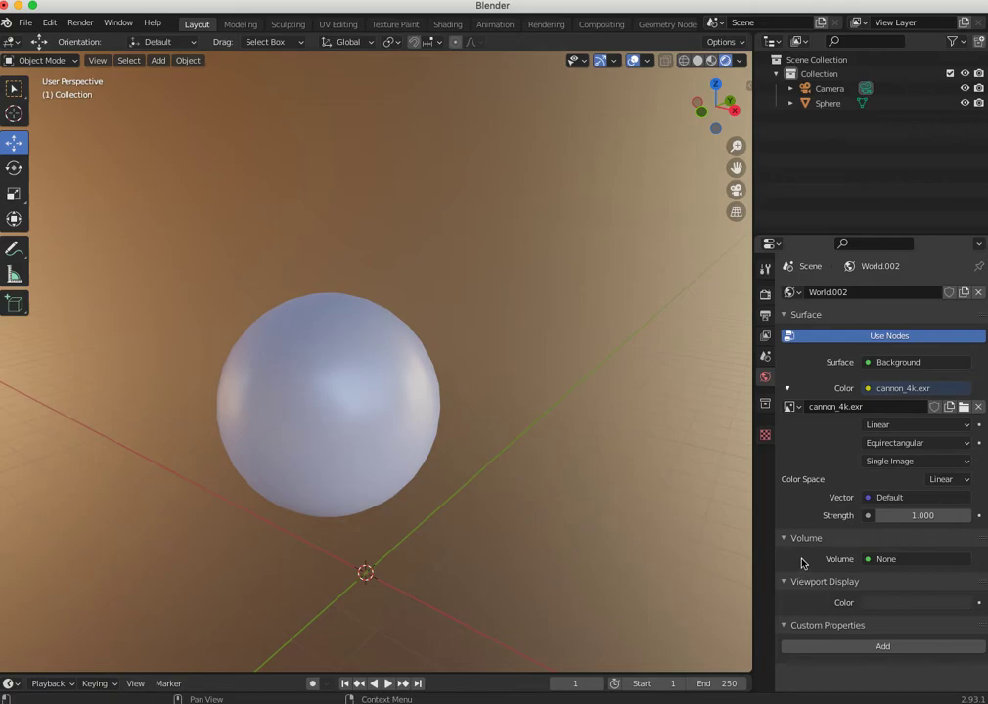
- Compare Scene World on and off for the Rendered viewport shading, and leave it on
middle_click_drag(729, 506, 548, 352)
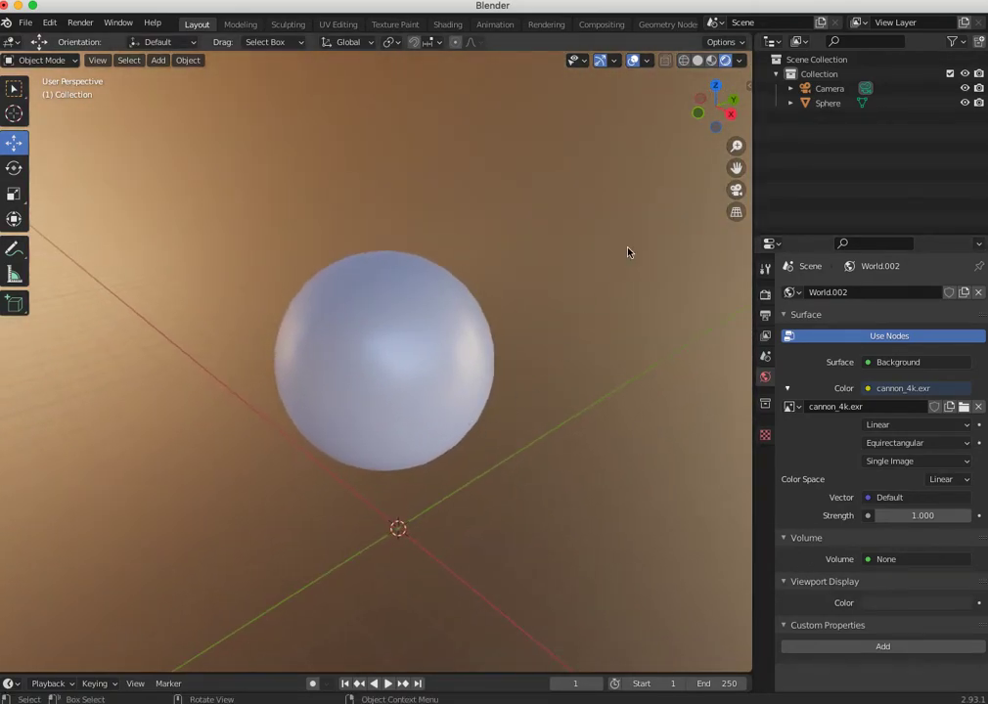
left_click(737, 61)
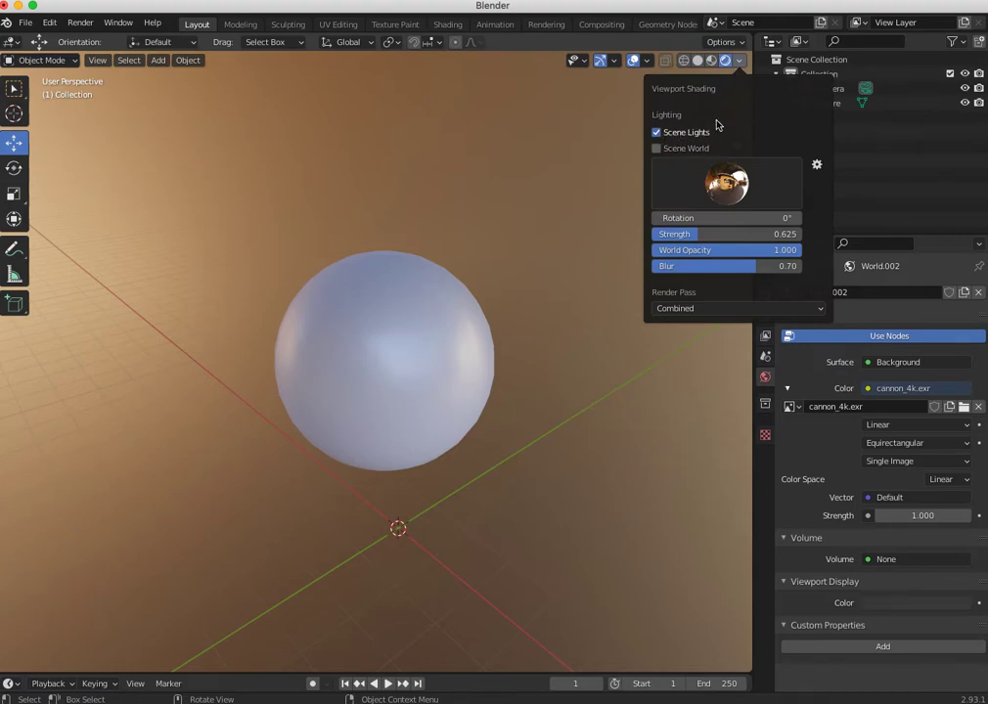
left_click(657, 149)
left_click(656, 149)
left_click(656, 149)
- View the sphere from another angle in the cannon environment, render the scene and close the render result
mouse_move(471, 382)
middle_mouse_down()
mouse_move(470, 359)
mouse_move(105, 380)
mouse_move(263, 398)
mouse_move(604, 397)
mouse_move(466, 388)
mouse_move(445, 458)
mouse_move(321, 469)
mouse_move(380, 467)
mouse_move(330, 401)
middle_mouse_up()
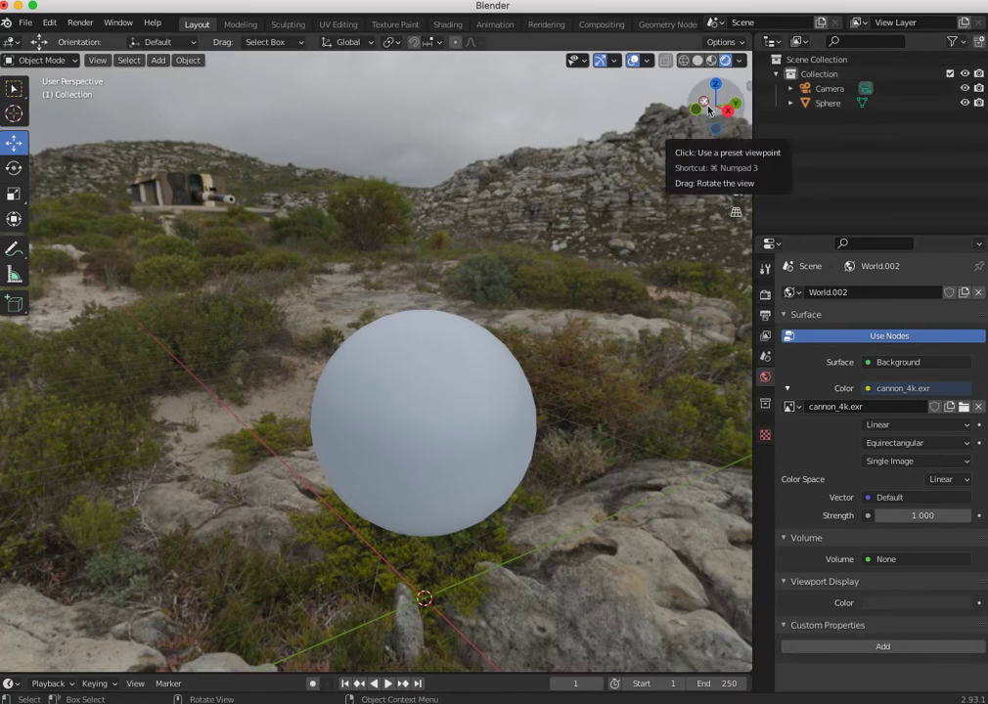
key("F12")
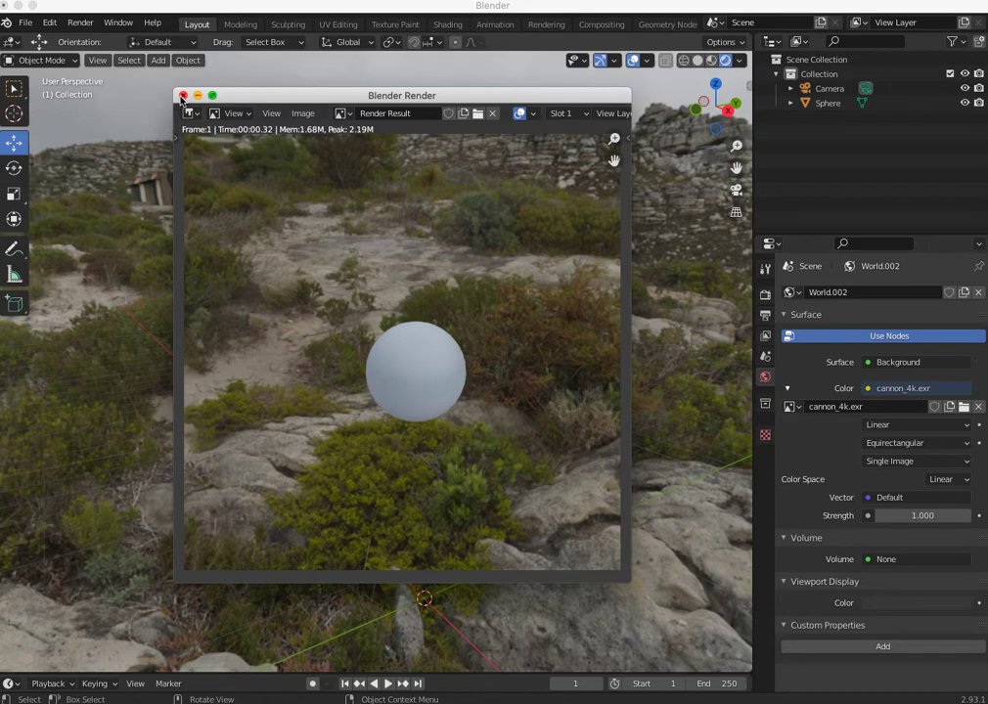
key("Escape")
- Give the sphere's material a light grey base color, Metallic 1.000 and Roughness 0.000
left_click(408, 382)
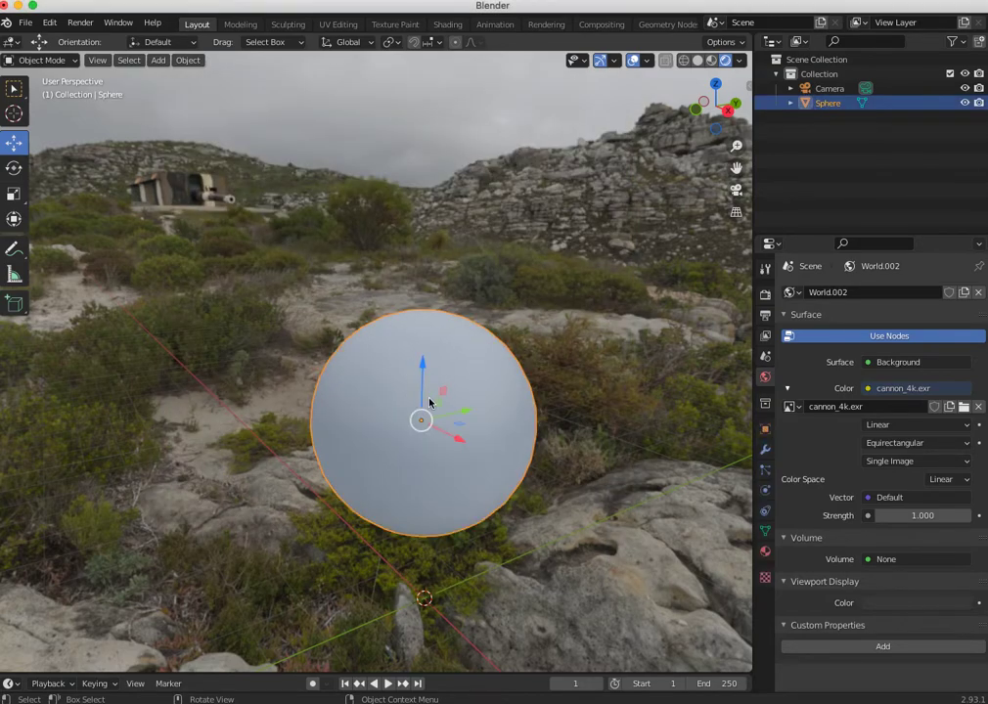
left_click(765, 552)
left_click(908, 505)
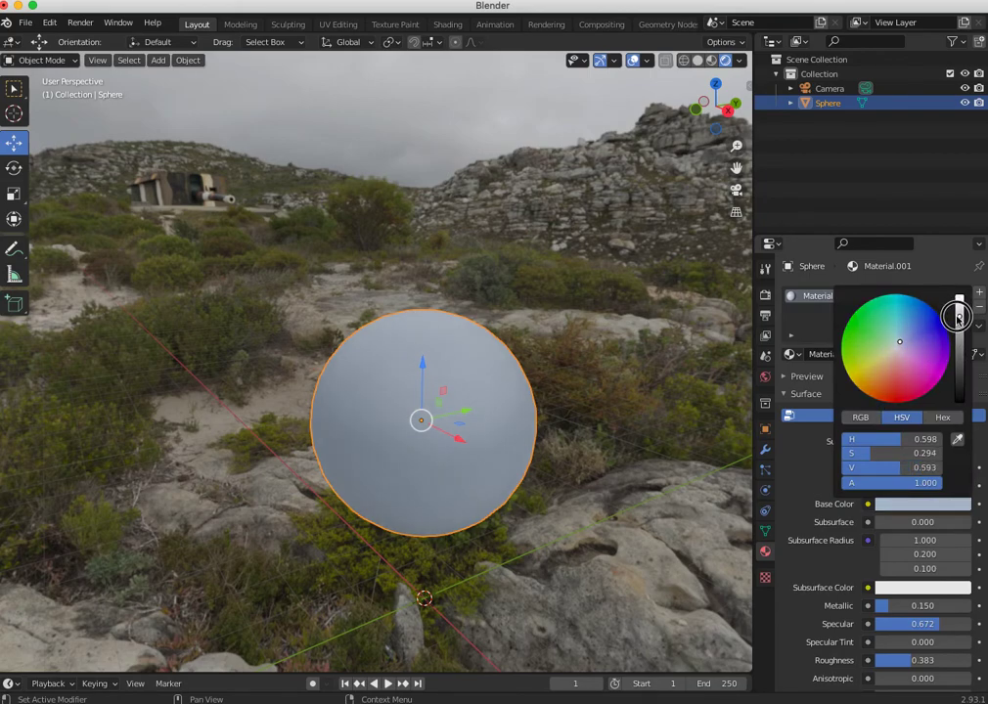
left_click_drag(882, 606, 968, 607)
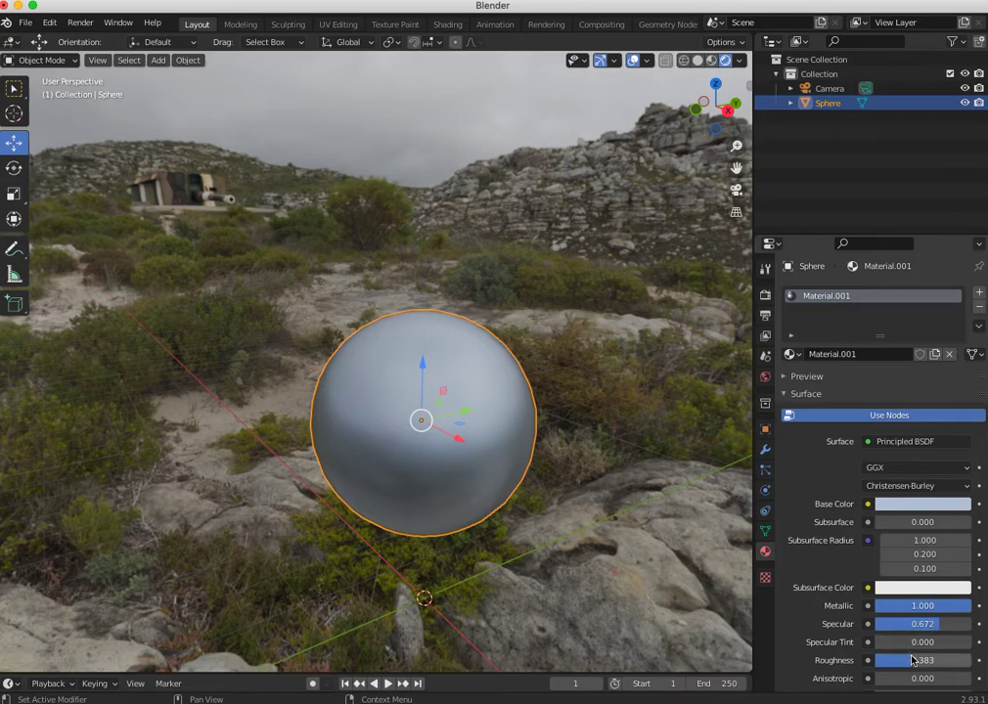
left_click_drag(904, 660, 853, 658)
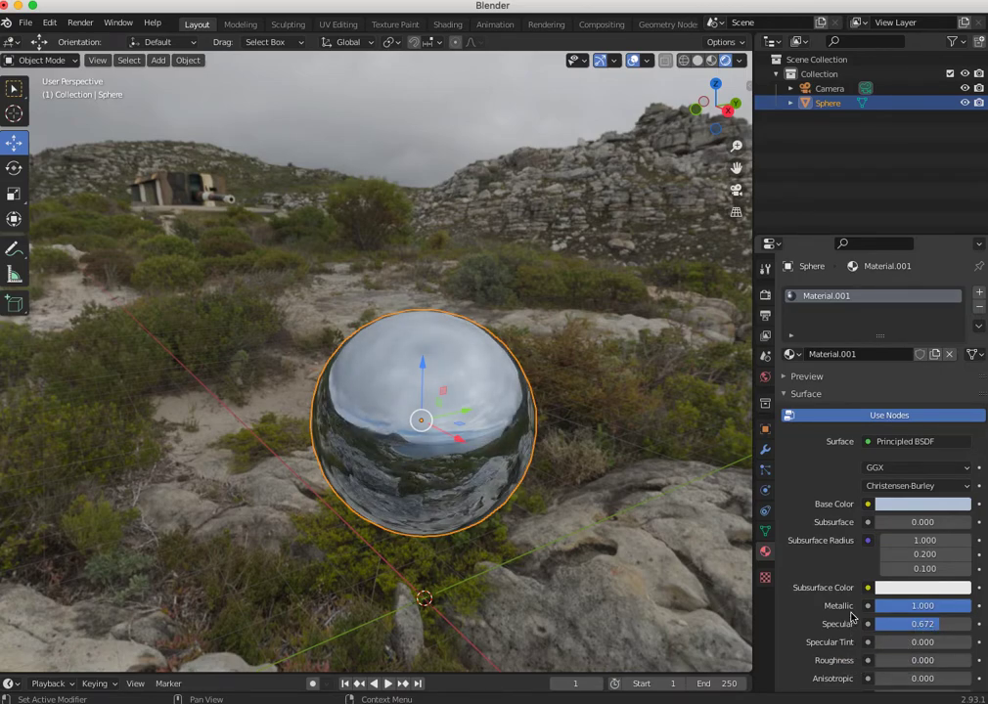
left_click(903, 505)
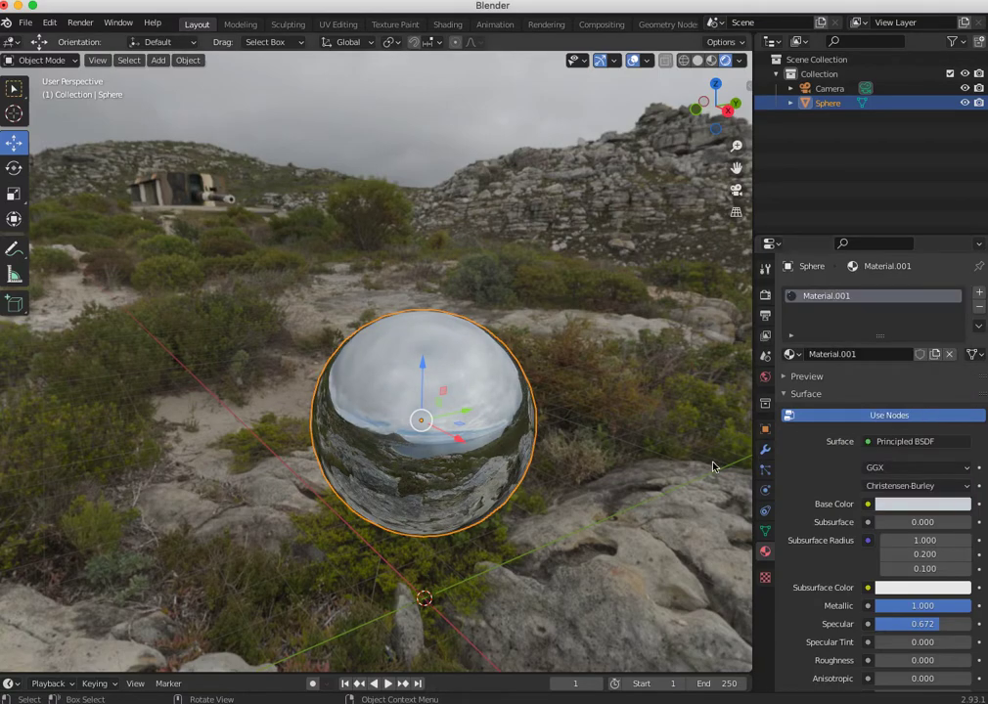
- View the reflective sphere from another angle, render the scene and close the render result
middle_click_drag(525, 565, 437, 579)
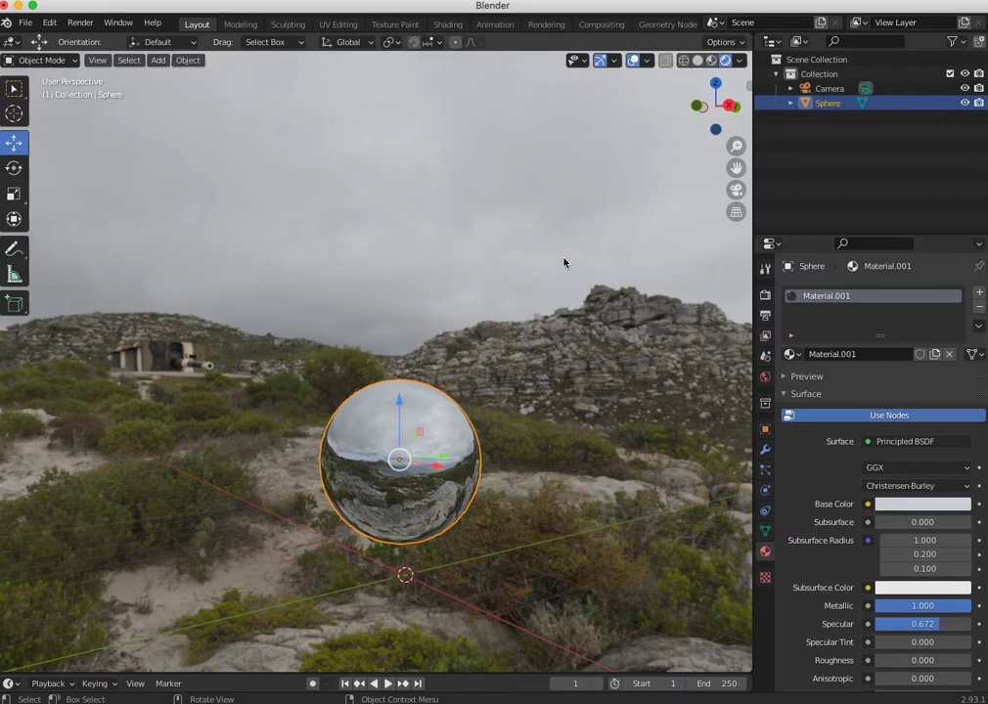
key("F12")
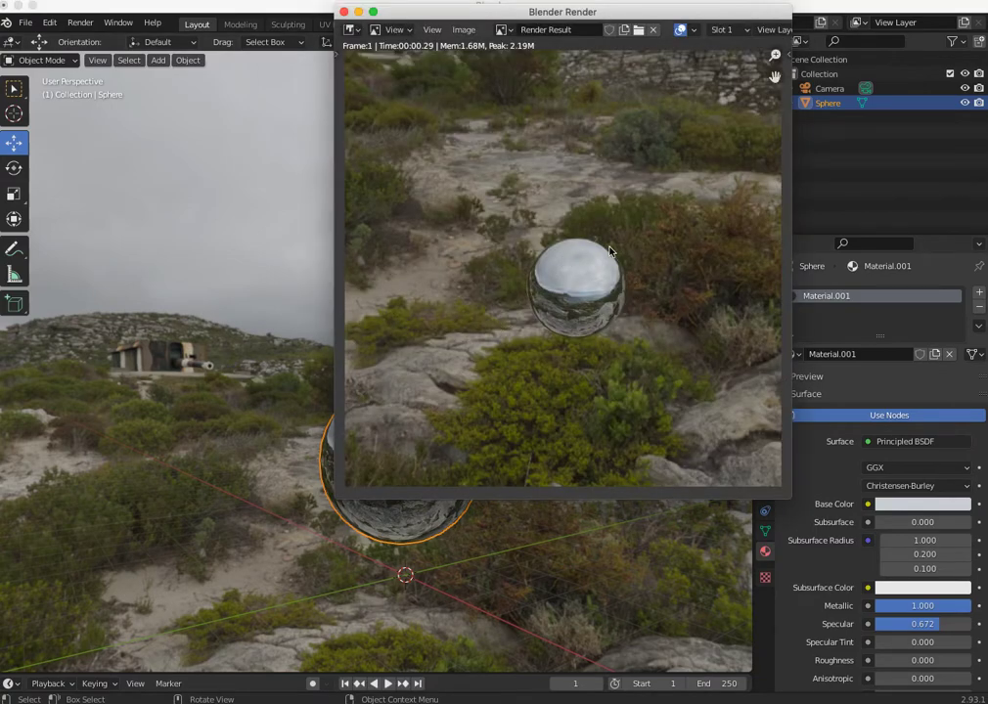
left_click(342, 11)
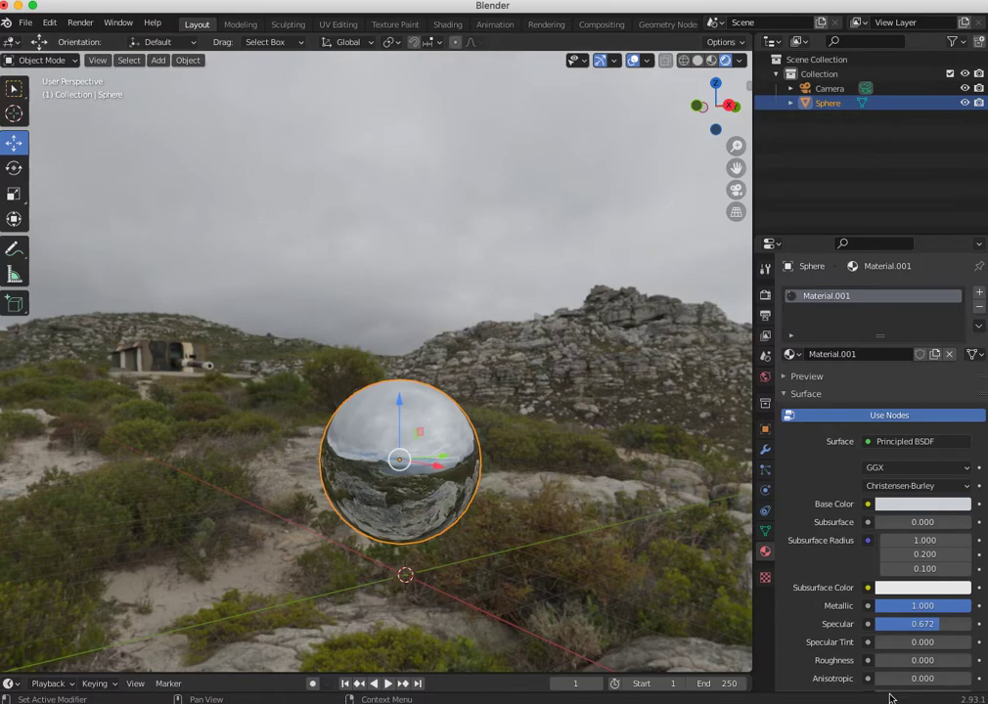
- Adjust the sphere's material to Metallic 0.977, Specular 0.266 and Roughness 0.293
left_click_drag(877, 661, 900, 662)
mouse_move(929, 624)
left_mouse_down()
mouse_move(898, 624)
mouse_move(908, 605)
mouse_move(898, 606)
mouse_move(909, 605)
left_mouse_up()
left_click_drag(886, 661, 883, 660)
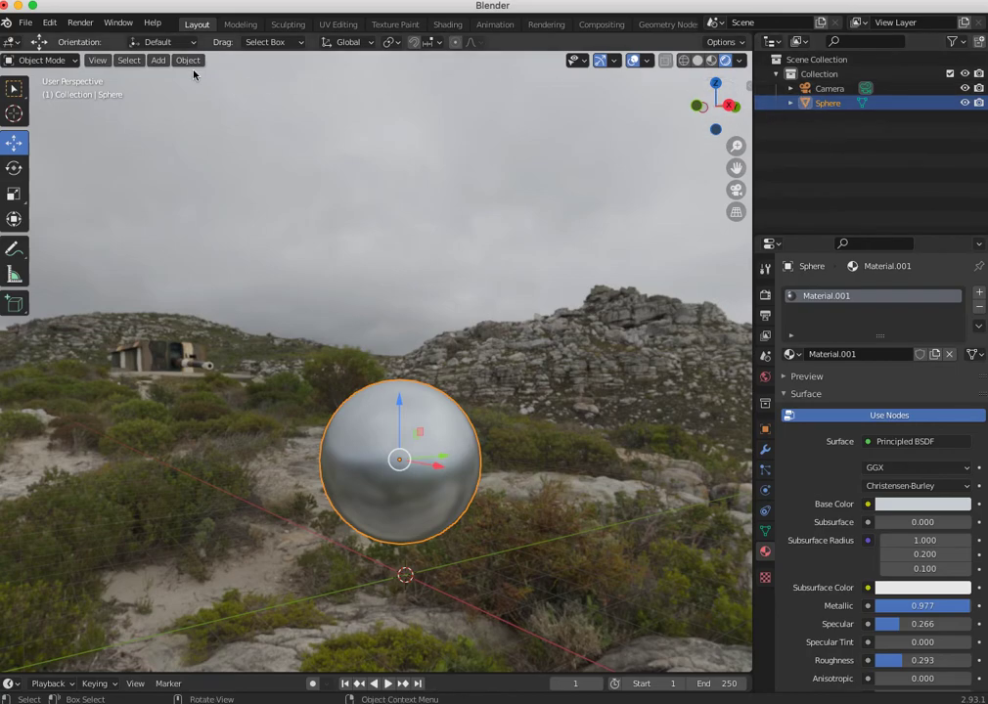
- Add a point light to the scene and shift it slightly along the X axis
left_click(158, 61)
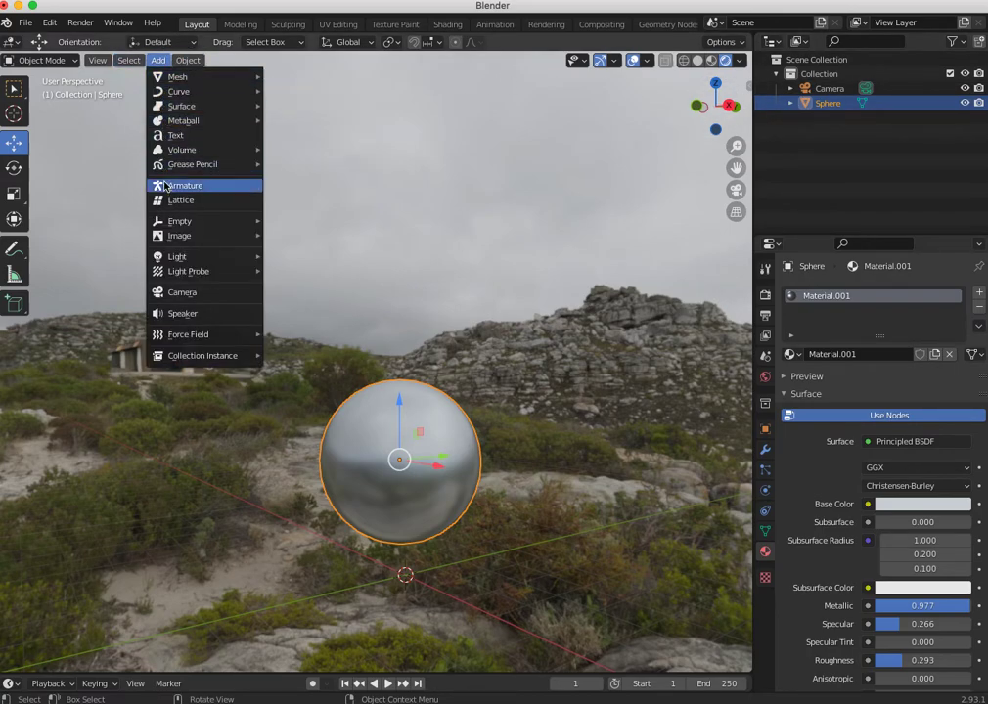
mouse_move(169, 110)
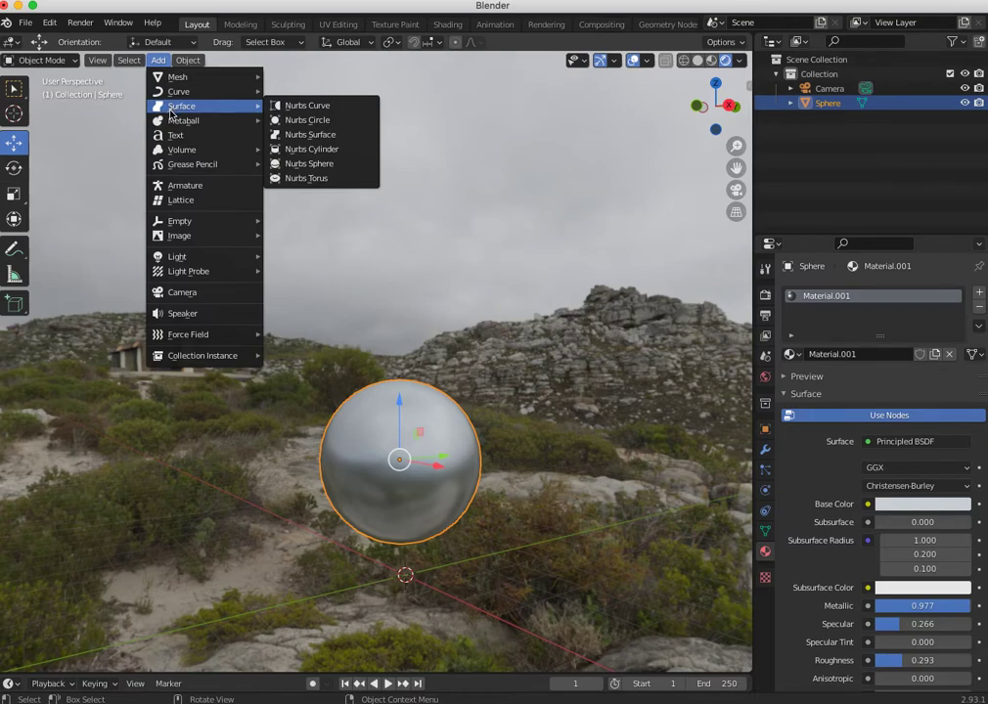
mouse_move(168, 78)
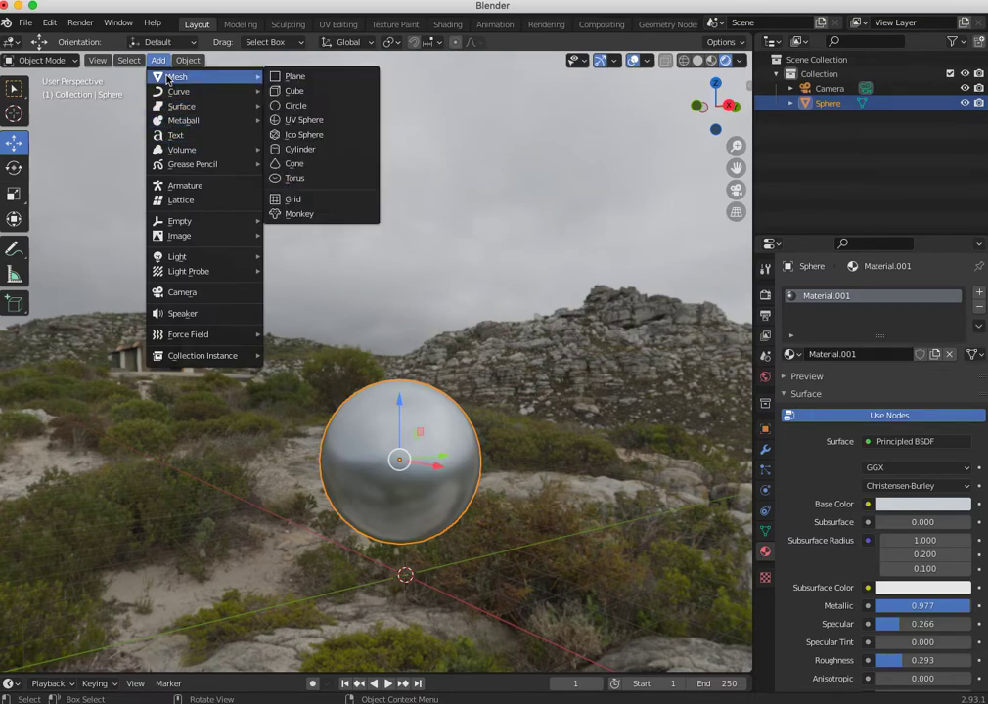
mouse_move(178, 256)
left_click(295, 257)
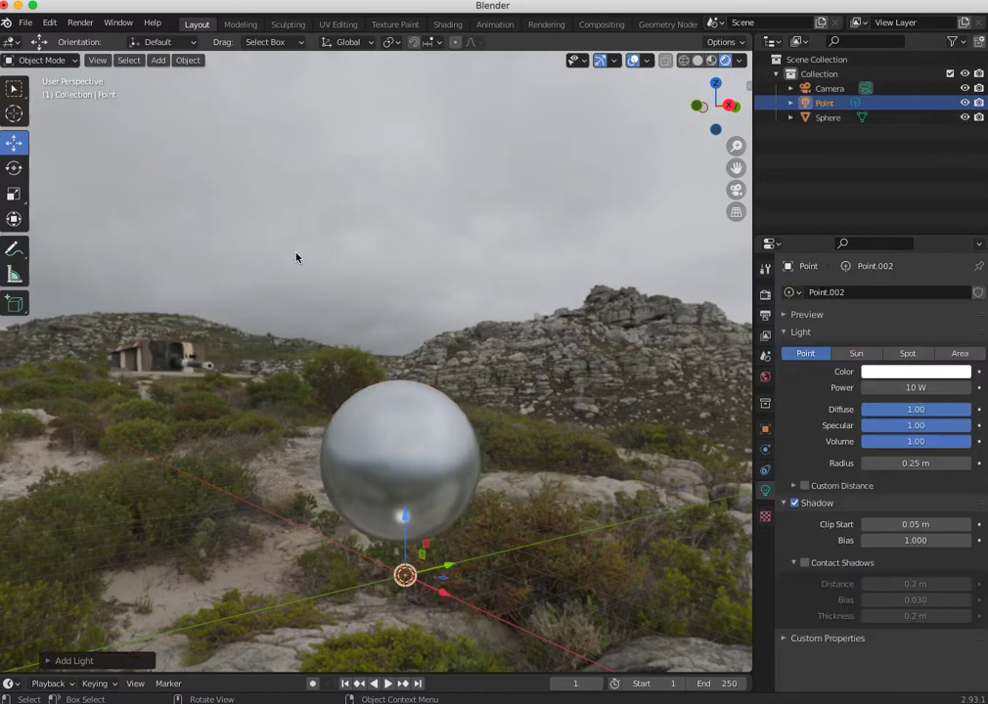
left_click_drag(443, 591, 471, 600)
- Set the point light's power to 1000 W
left_click(902, 387)
key("BackSpace")
key("BackSpace")
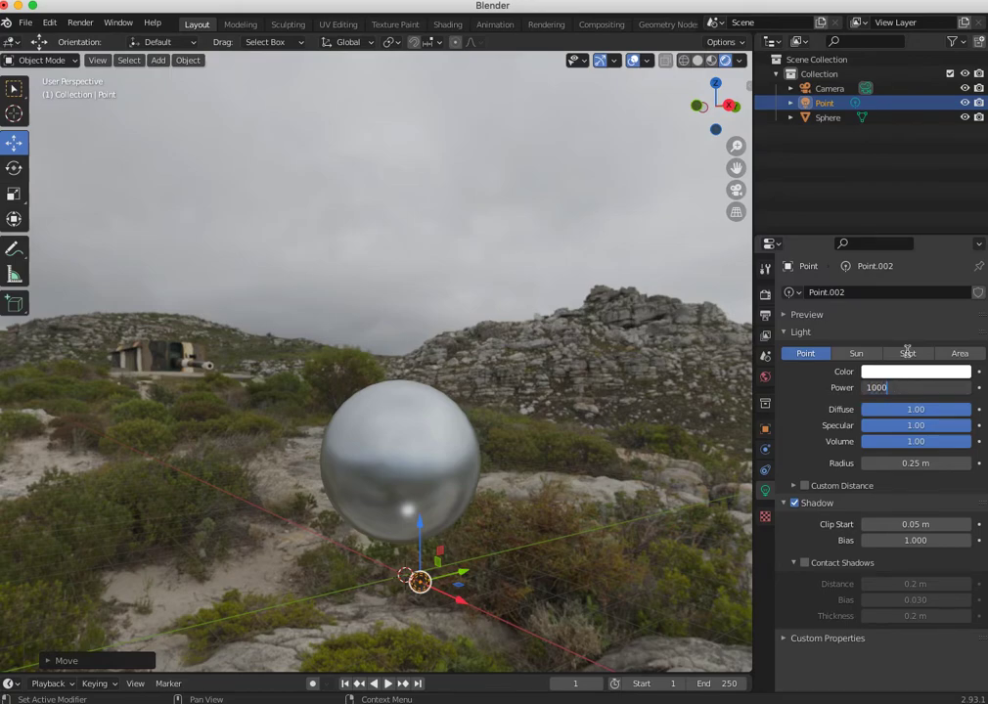
type("00")
key("Return")
- Move the point light high above and to the side of the sphere, and set its radius to 3.66 m
left_click_drag(414, 528, 401, 302)
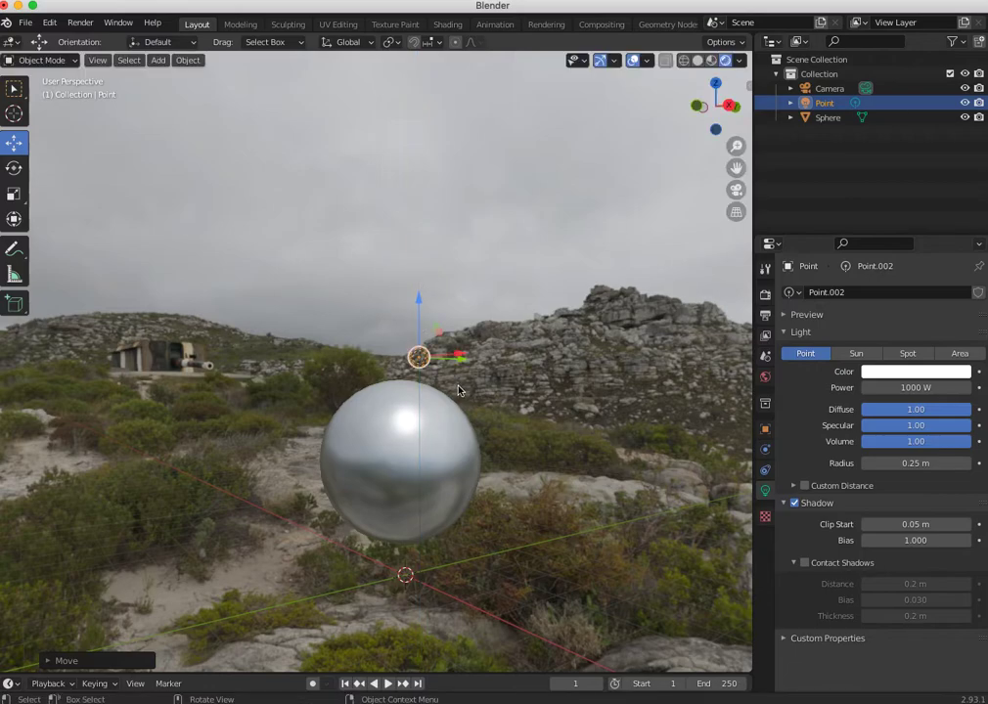
left_click_drag(462, 363, 548, 364)
left_click_drag(514, 309, 503, 192)
left_click_drag(563, 239, 460, 146)
left_click_drag(530, 198, 668, 178)
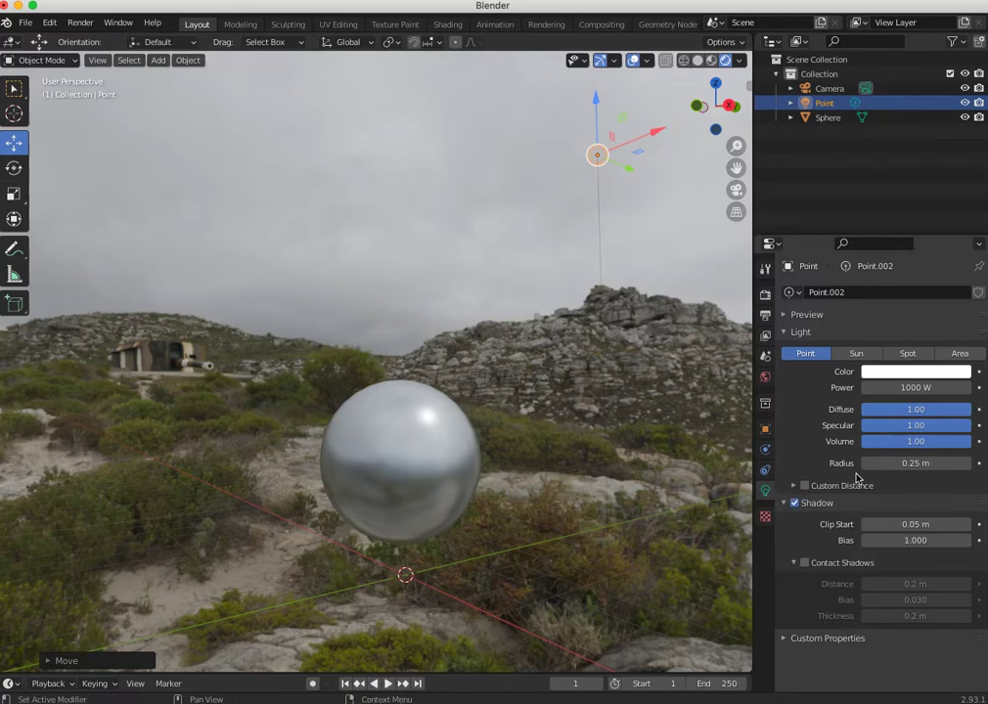
left_click_drag(907, 464, 943, 464)
mouse_move(564, 534)
middle_mouse_down()
mouse_move(645, 532)
mouse_move(624, 584)
mouse_move(552, 555)
mouse_move(564, 545)
middle_mouse_up()
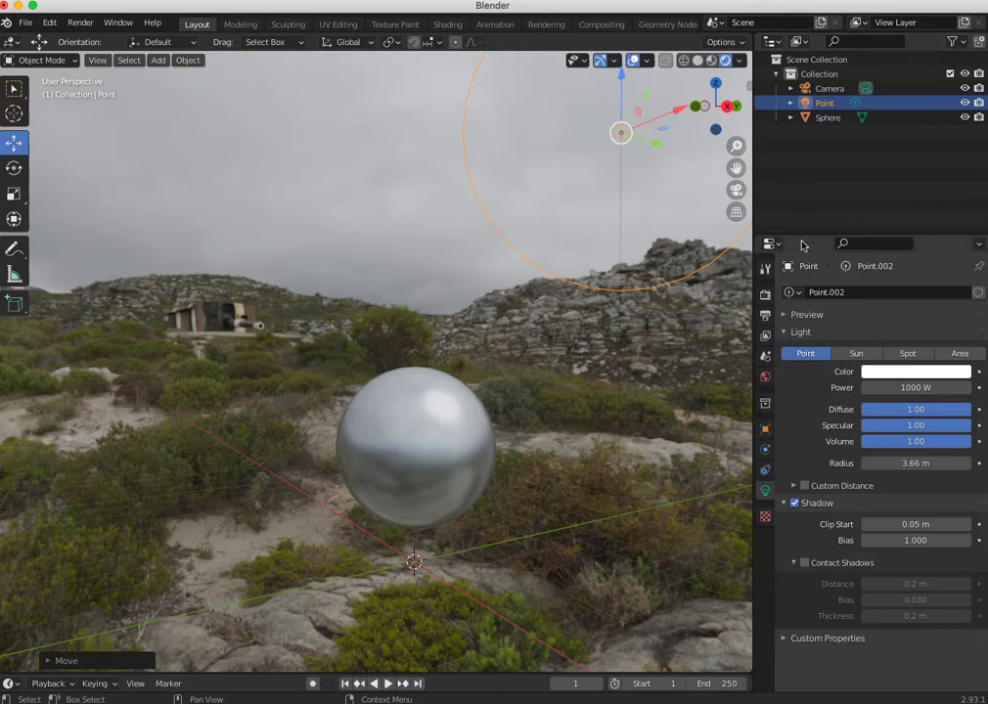
- Switch to the Shading workspace, select the sphere and display the World shader nodes in the node editor
left_click(445, 24)
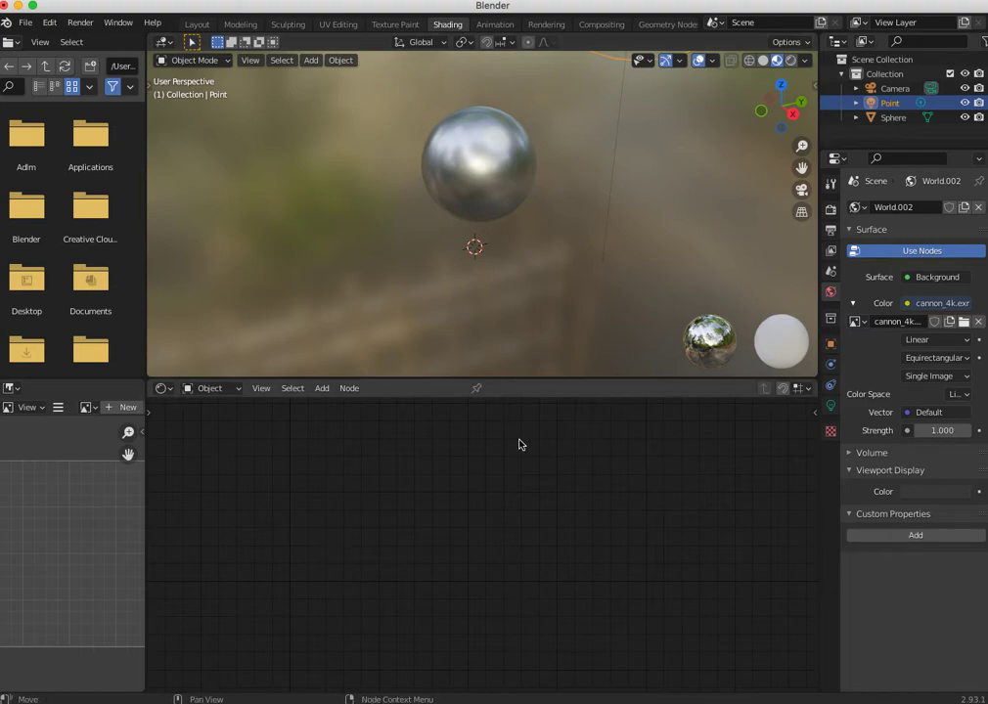
left_click(489, 168)
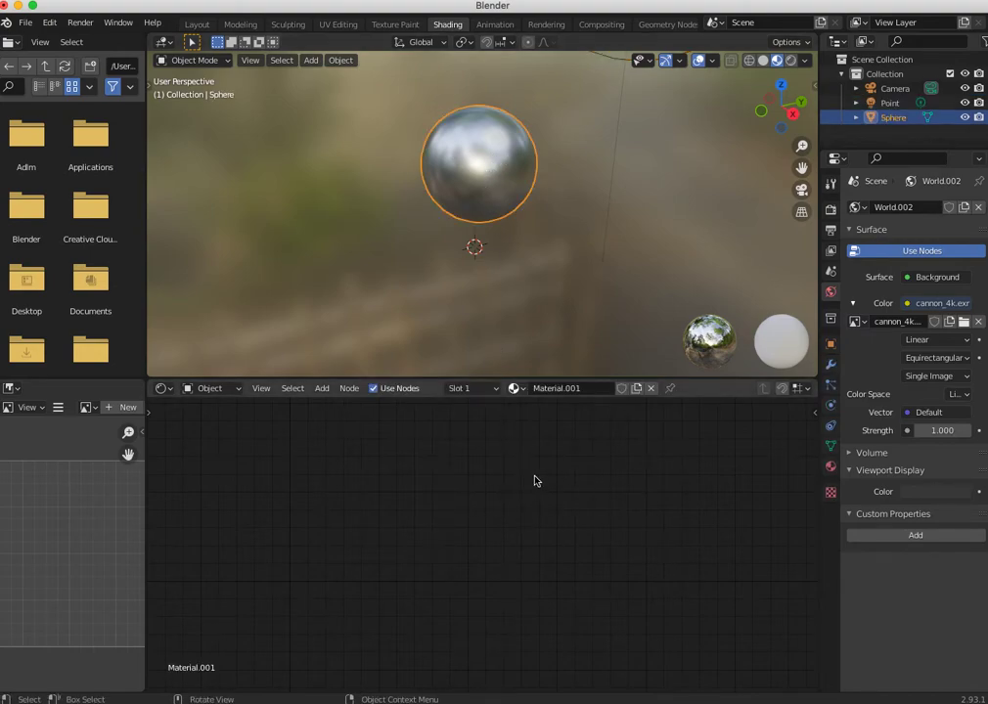
left_click(210, 388)
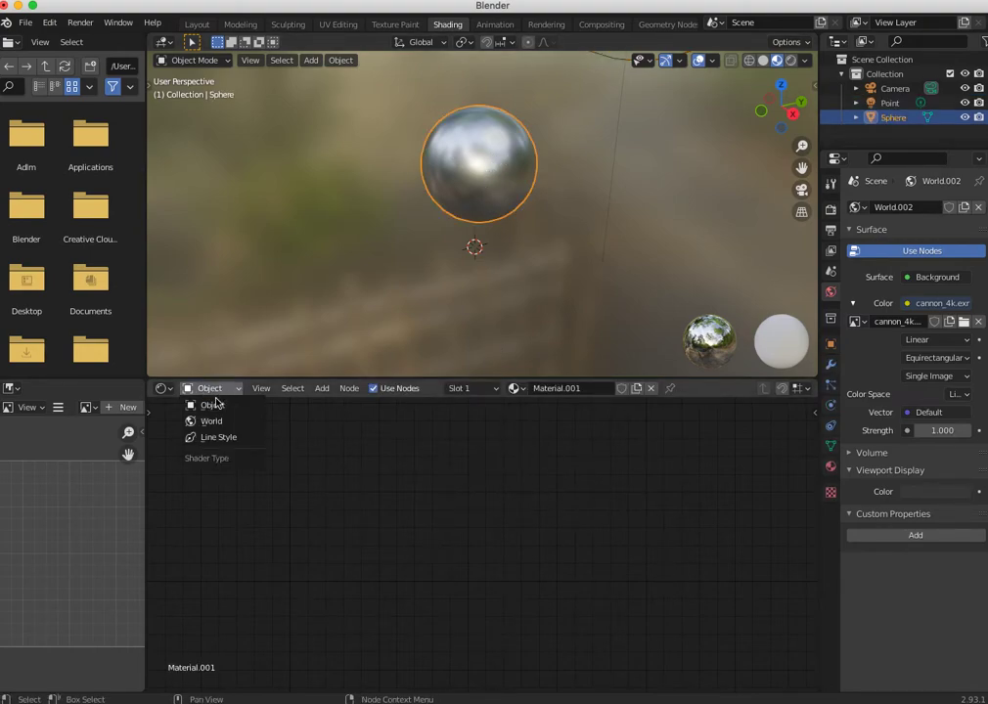
left_click(211, 407)
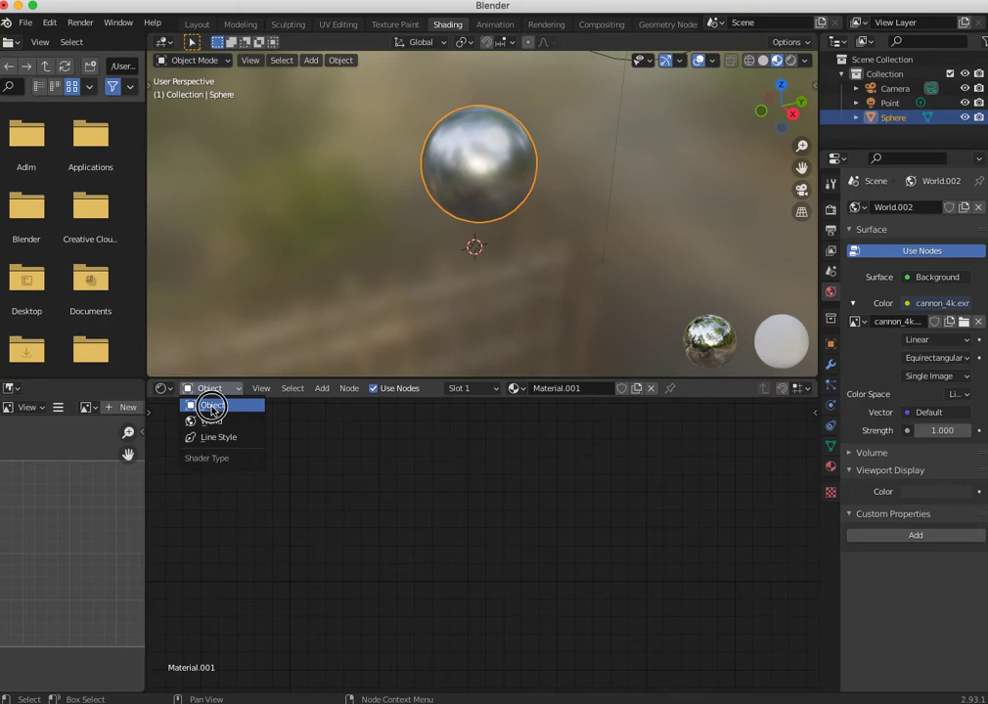
left_click(209, 388)
left_click(209, 421)
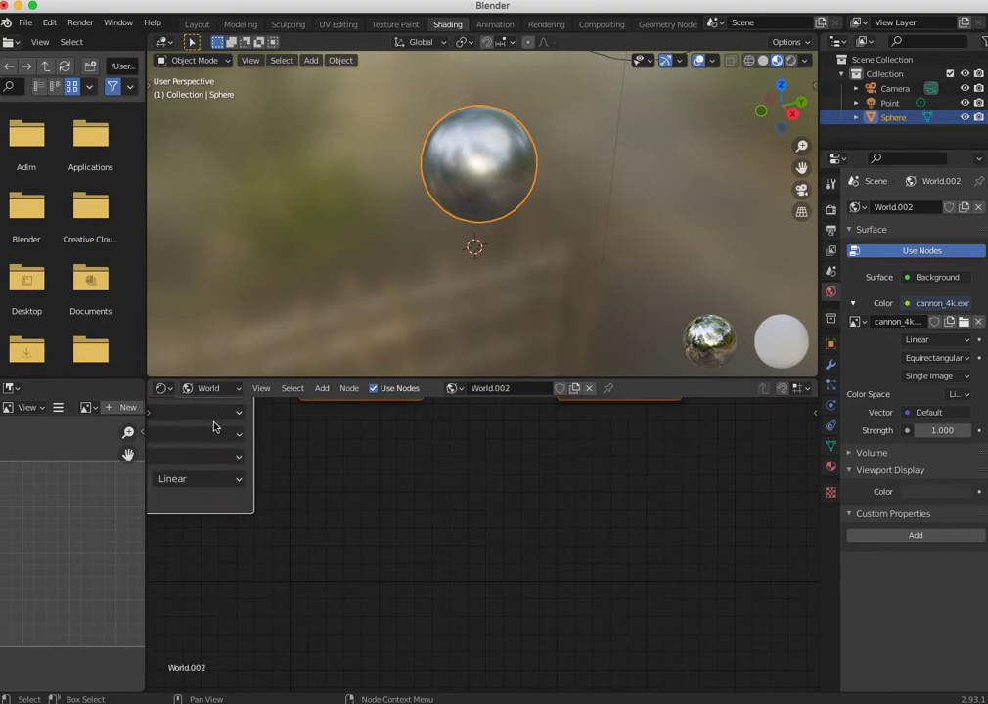
middle_click_drag(409, 547, 560, 671)
middle_click_drag(510, 592, 445, 572, "ctrl")
- Space out the Background and World Output nodes in the world node tree
left_click(503, 445)
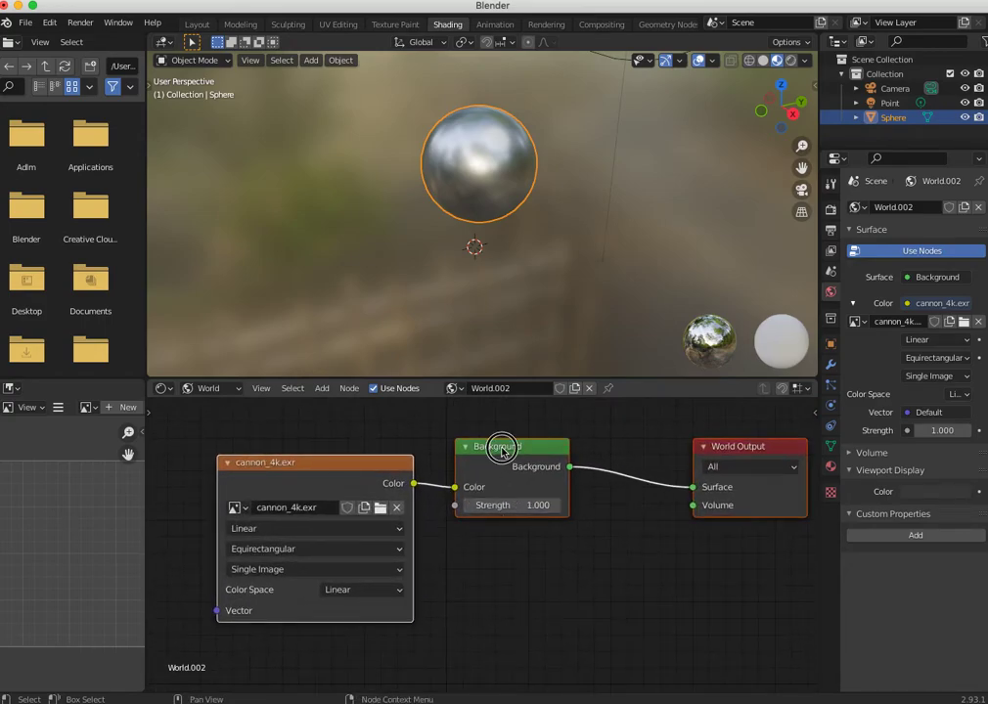
left_click_drag(506, 448, 584, 440)
left_click_drag(712, 447, 721, 458)
- Try a Background node strength of 0 and restore it to 1
left_click(610, 499)
type("0")
key("Return")
left_click(602, 499)
type("1")
key("Return")
- Raise the cannon_4k.exr texture node and lower the Background node in the world node tree
left_click_drag(333, 473, 361, 438)
left_click_drag(577, 441, 562, 468)
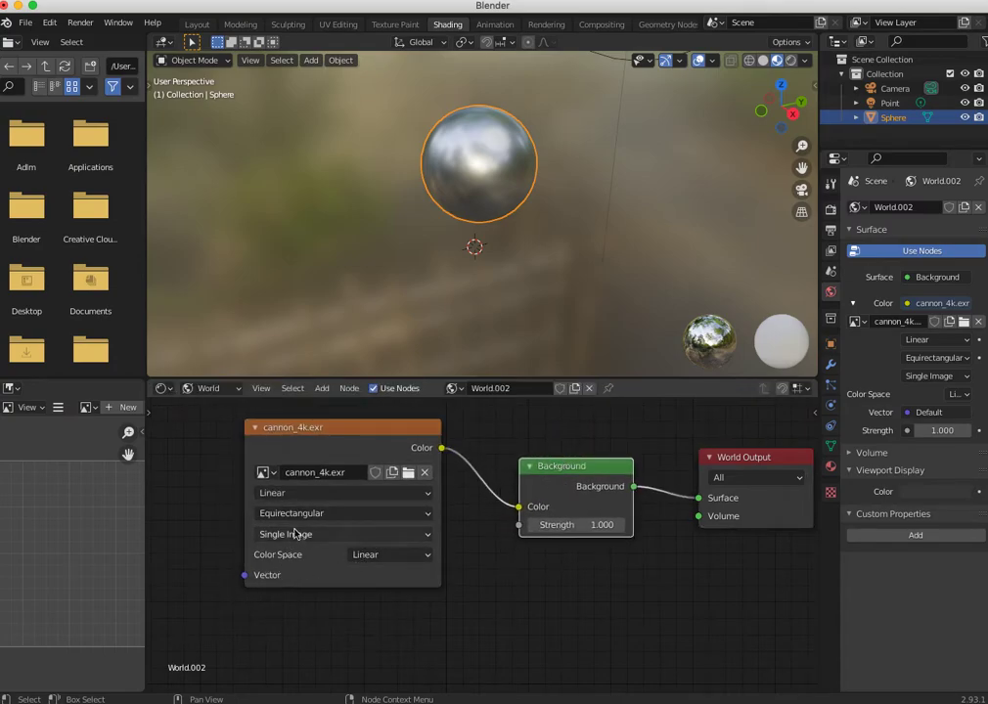
- Switch the environment texture's image to neurathen_rock_castle_4k.exr and on to phalzer_forest_01_4k.exr
left_click(311, 473)
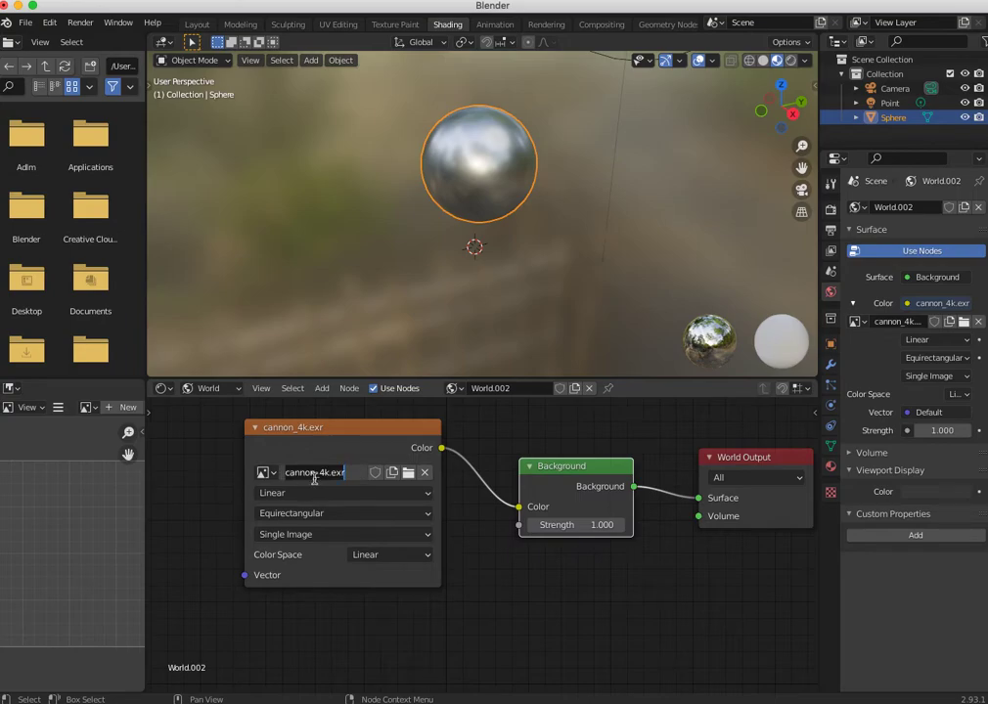
left_click(266, 477)
left_click(266, 474)
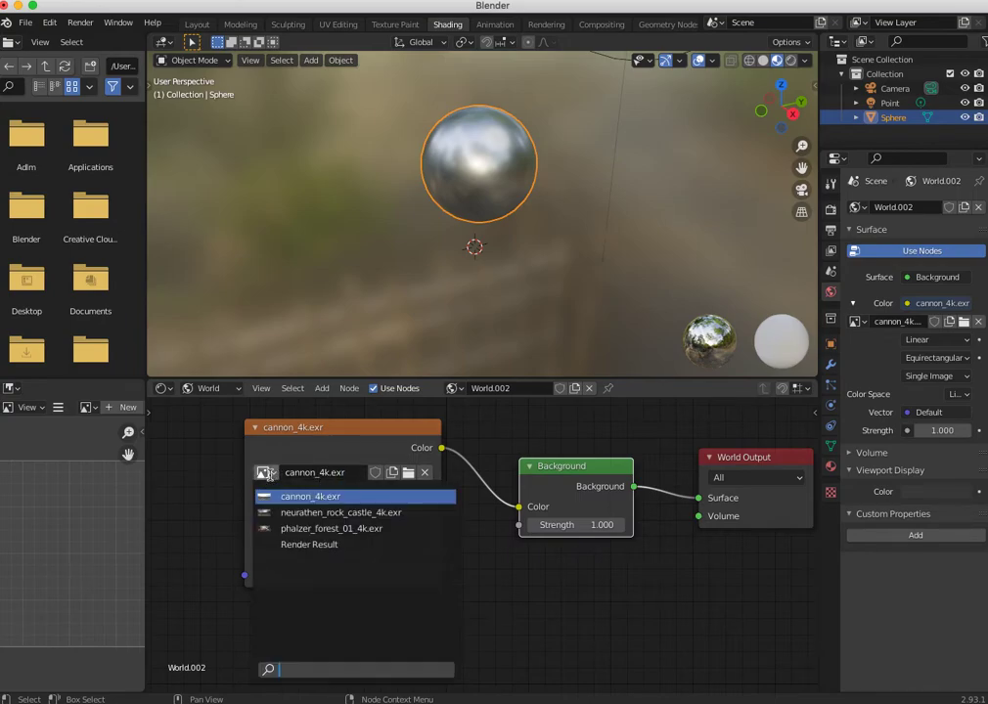
left_click(298, 513)
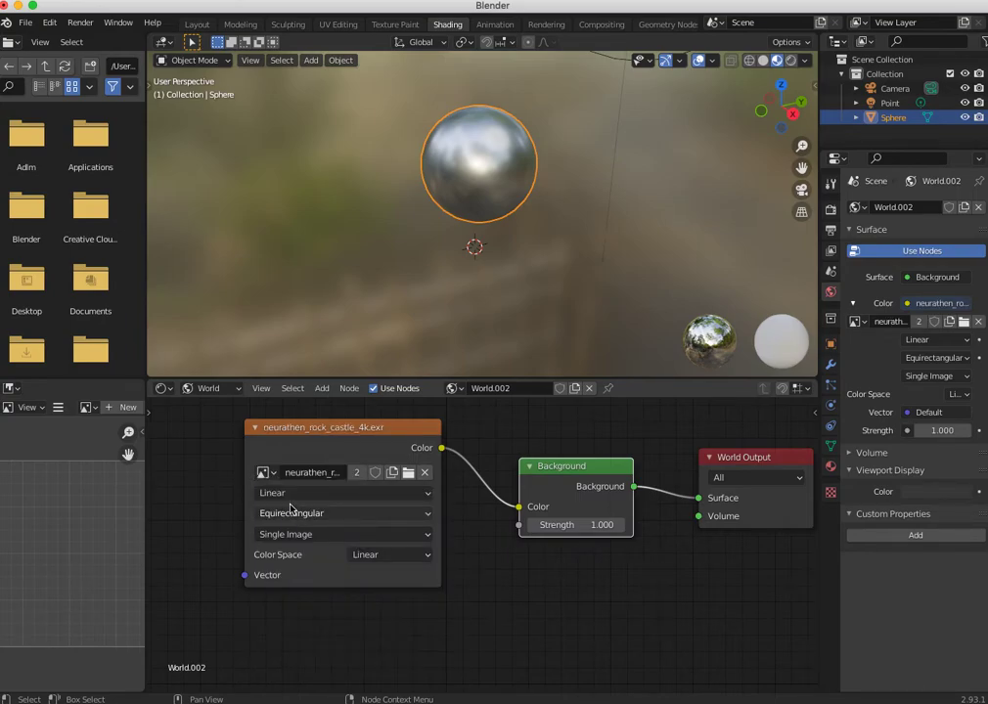
left_click(262, 472)
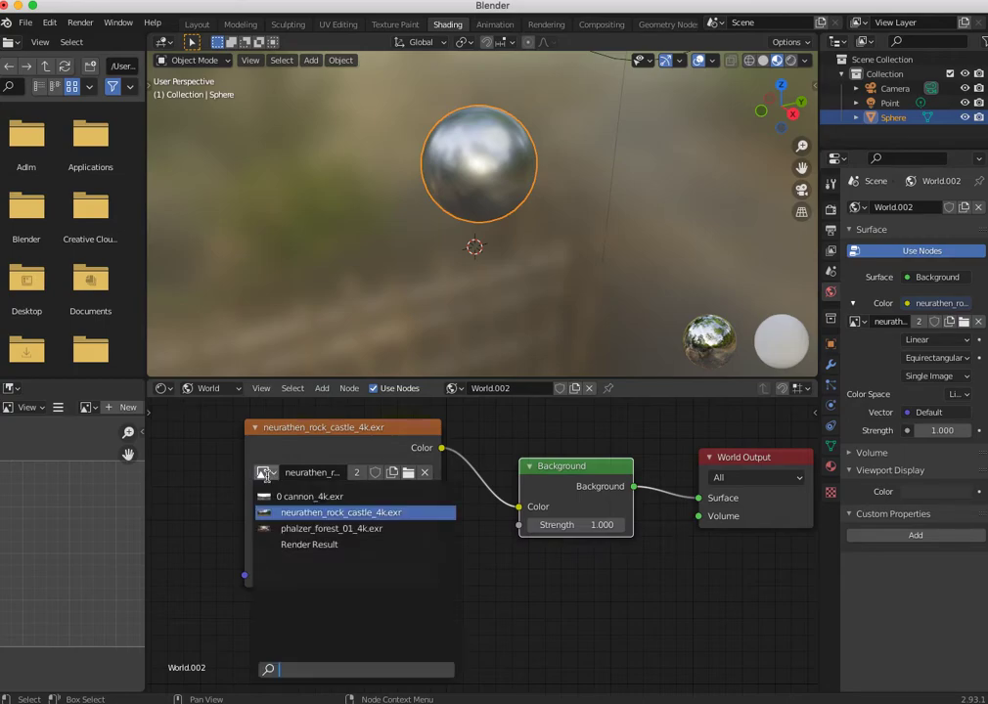
left_click(284, 529)
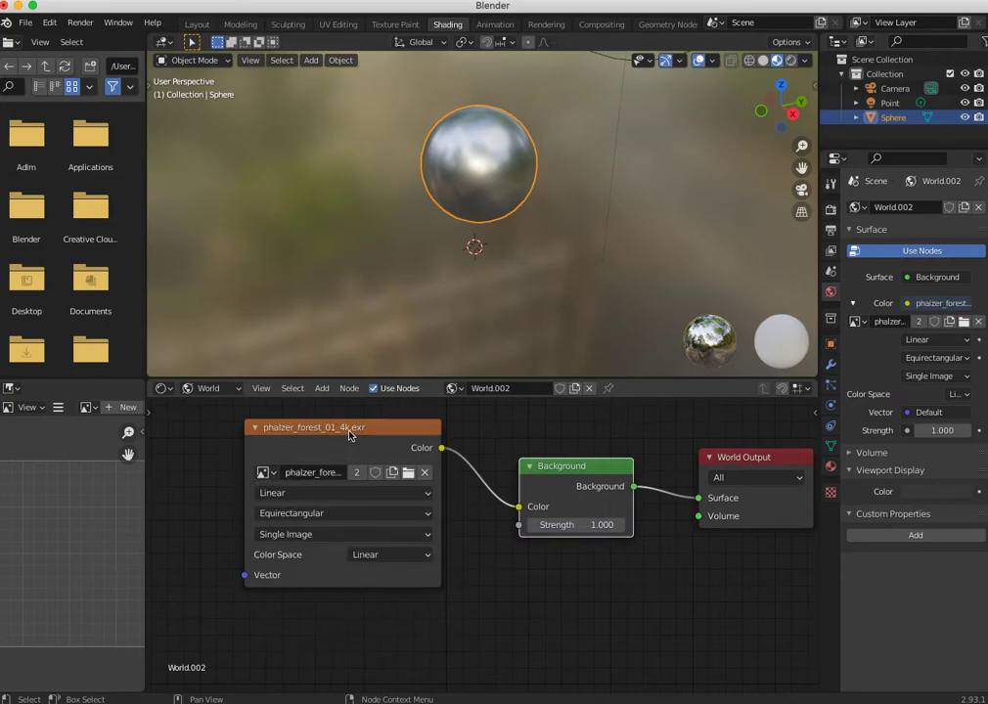
- Enable Scene World for the Material Preview viewport shading
left_click(804, 60)
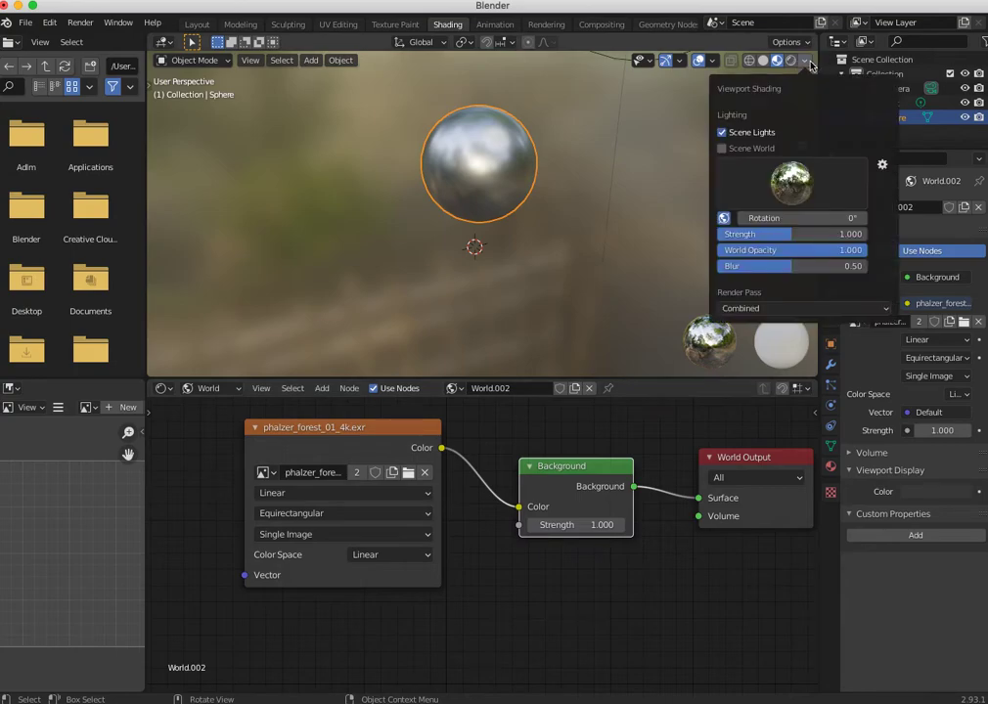
left_click(722, 148)
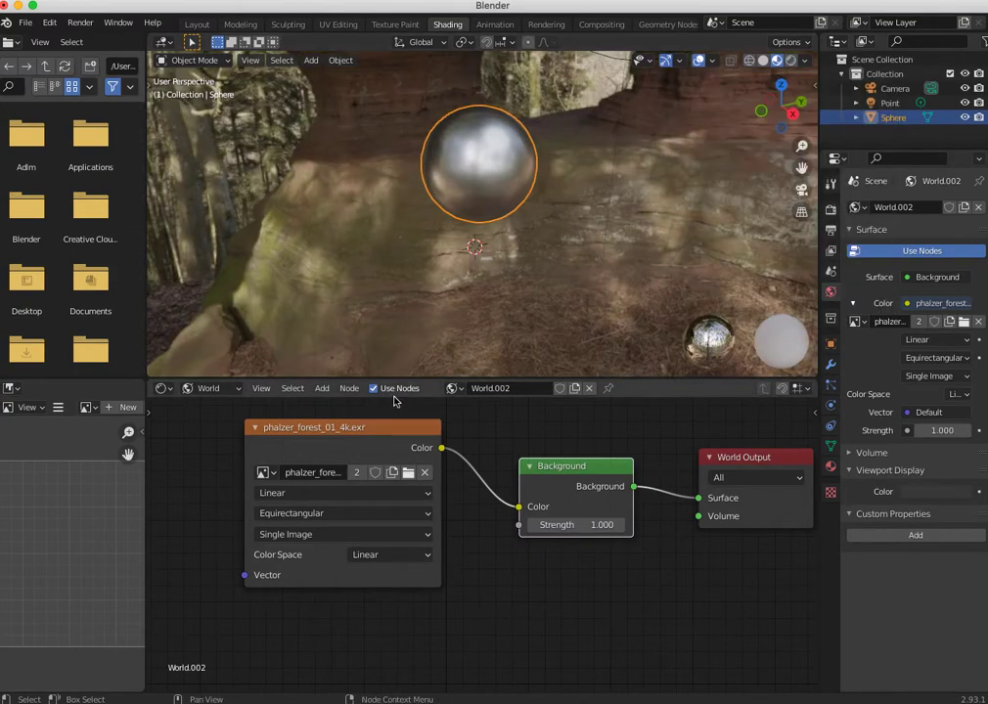
- Change the environment texture's image to neurathen_rock_castle_4k.exr and its interpolation to Smart
left_click(262, 473)
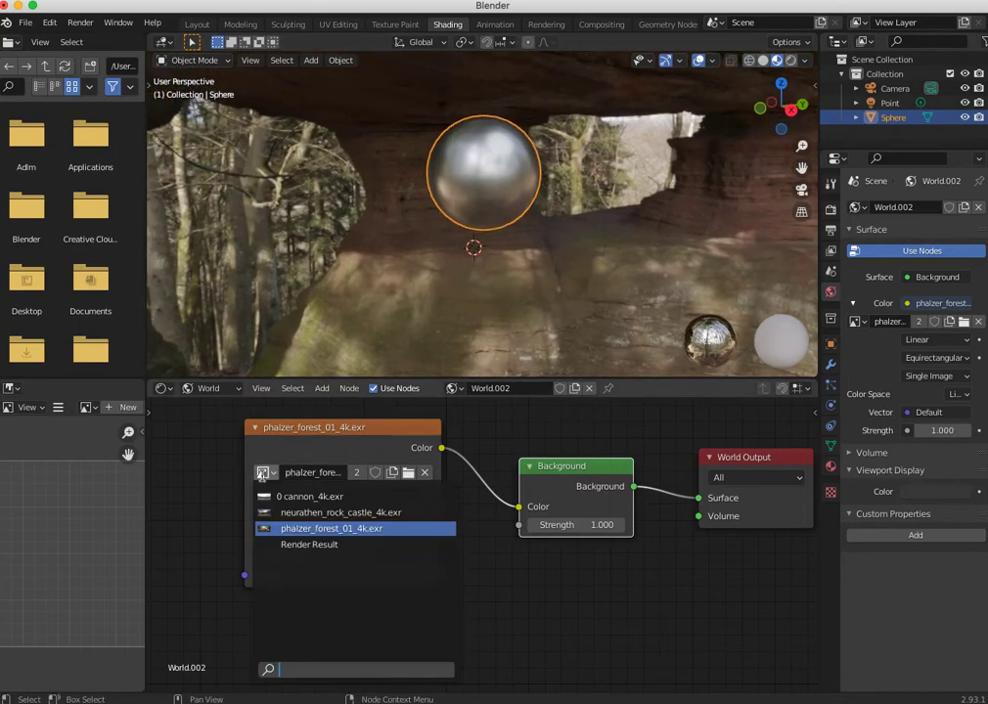
left_click(283, 513)
left_click(281, 494)
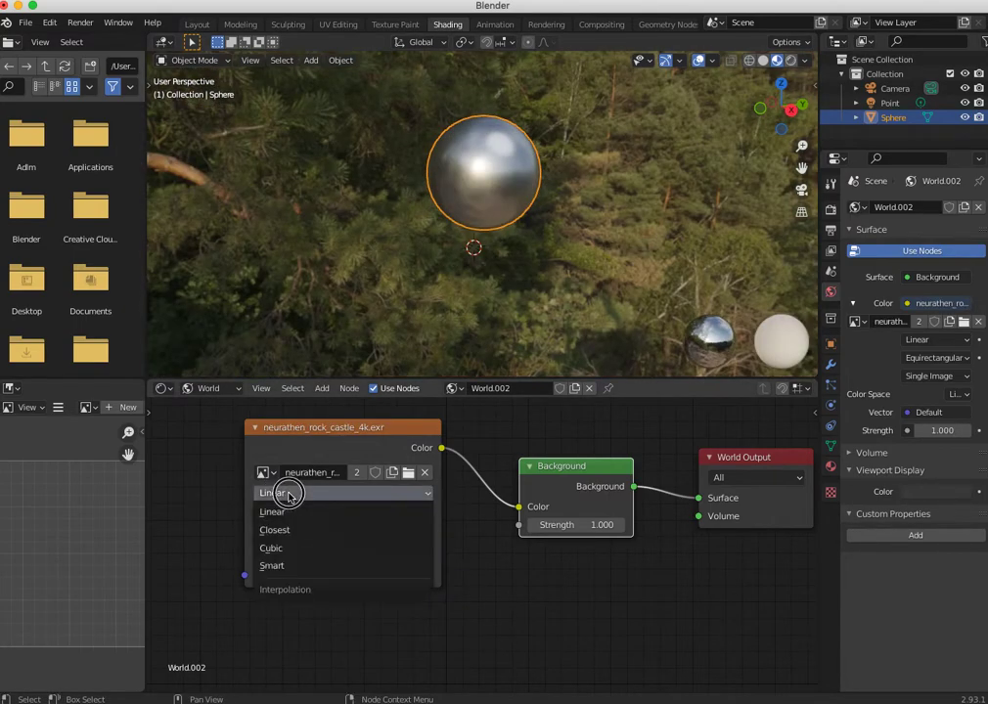
left_click(281, 568)
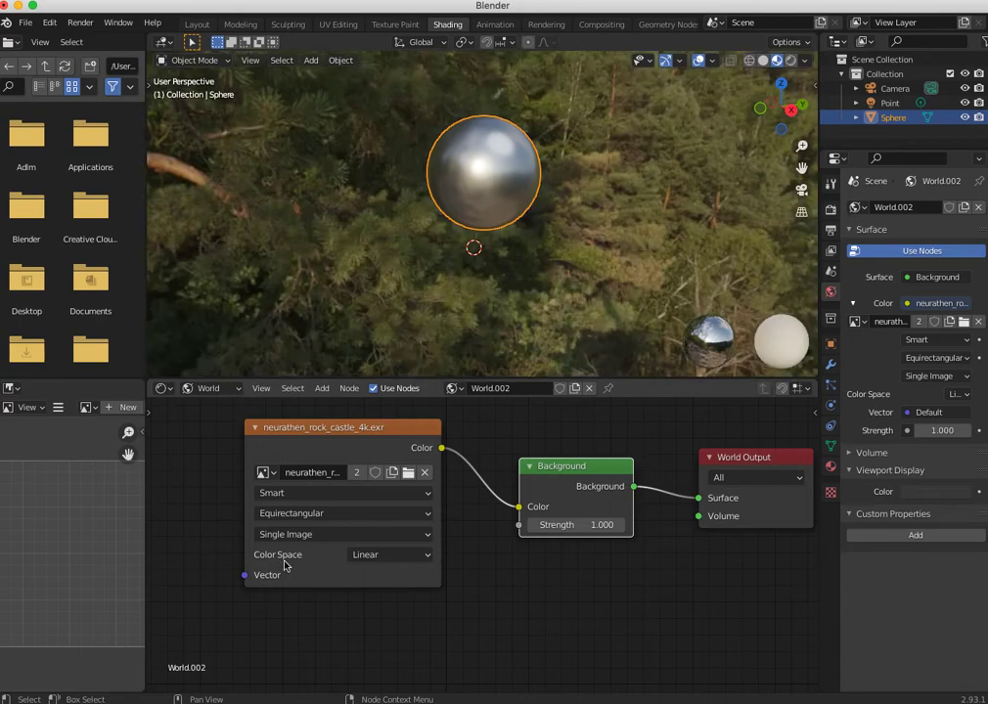
- Switch the environment texture's image to cannon_4k.exr and back to neurathen_rock_castle_4k.exr
left_click(263, 472)
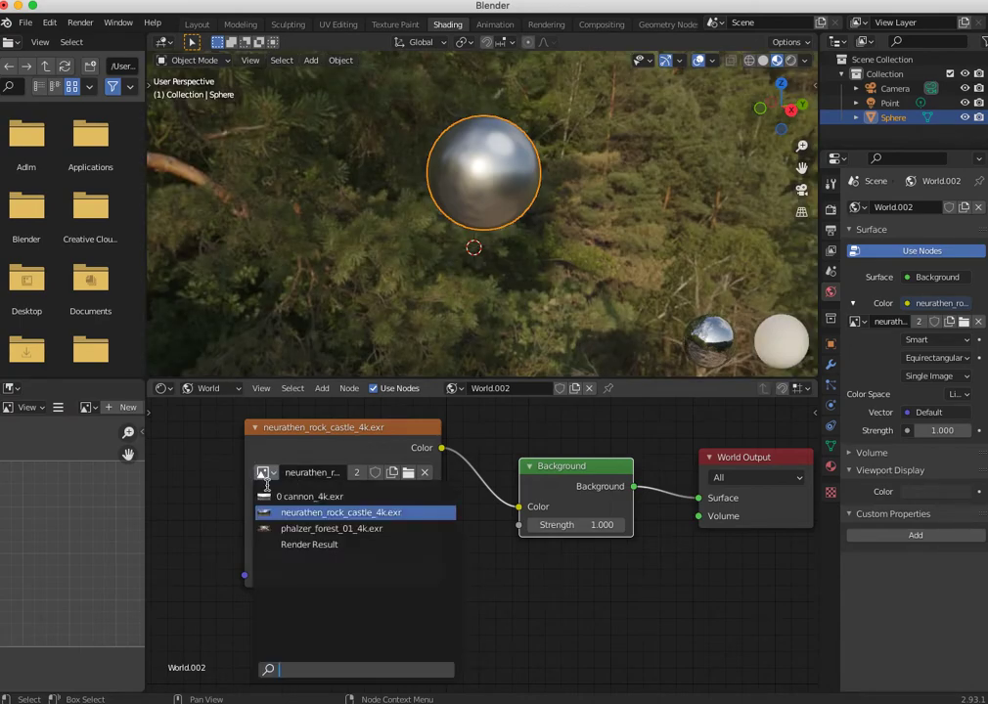
left_click(284, 514)
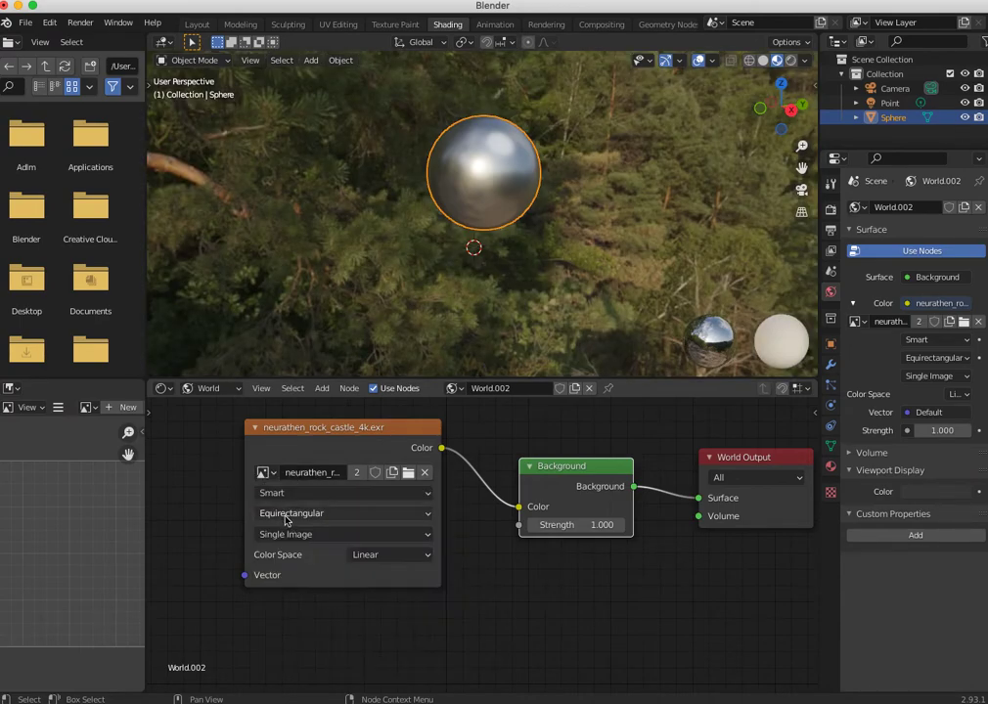
left_click(263, 473)
left_click(288, 494)
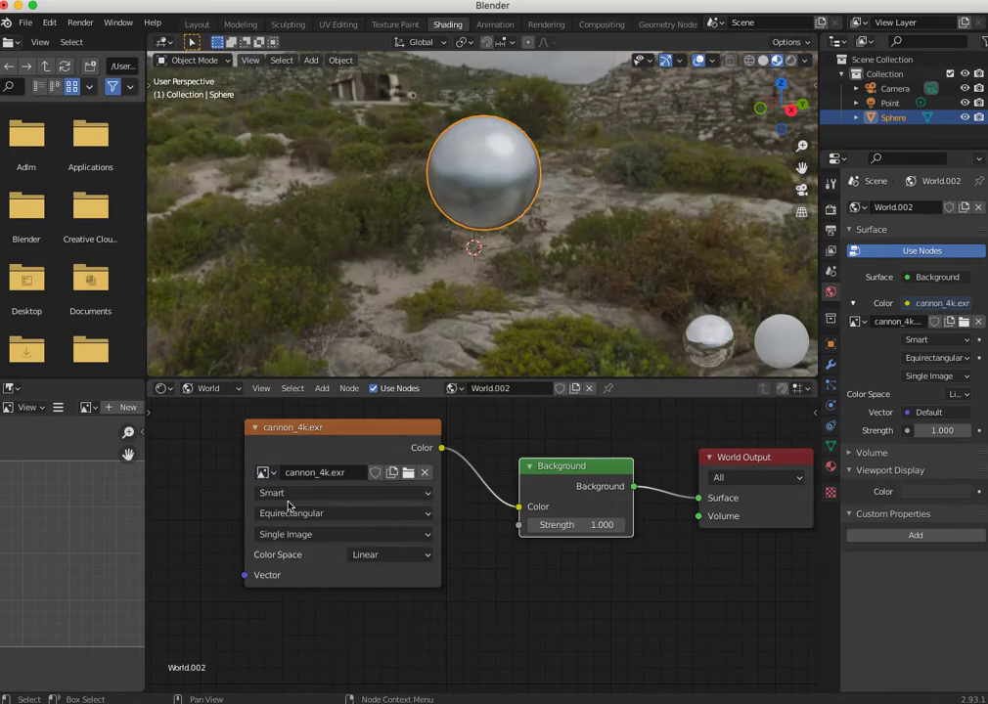
left_click(263, 472)
left_click(282, 513)
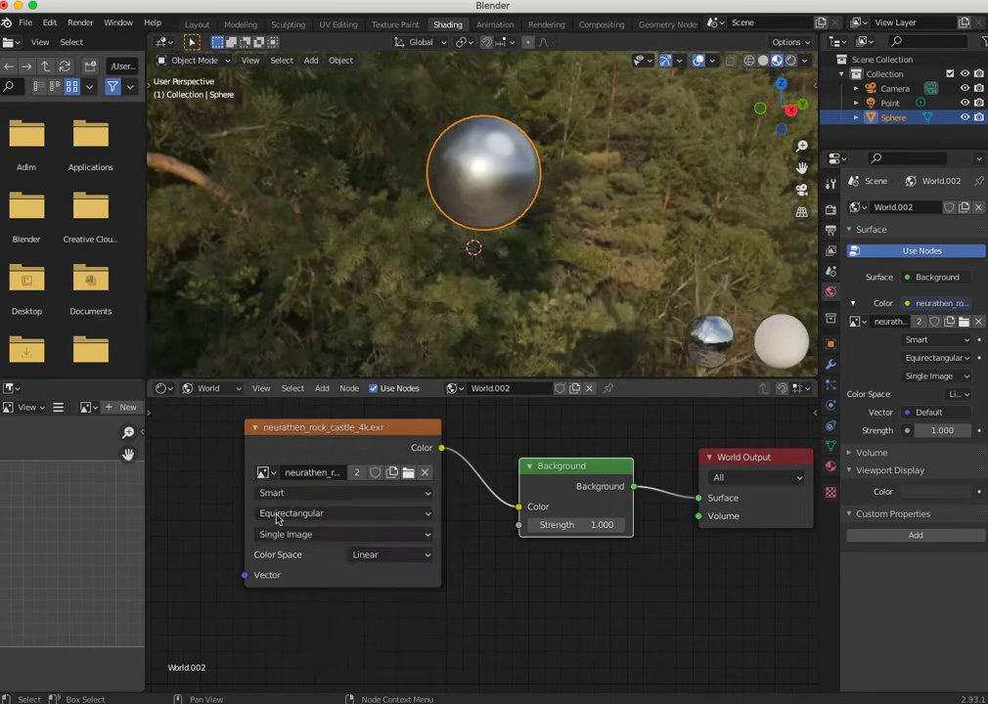
- Render the sphere against the neurathen_rock_castle_4k.exr environment, then close the render window
middle_click_drag(537, 307, 585, 305)
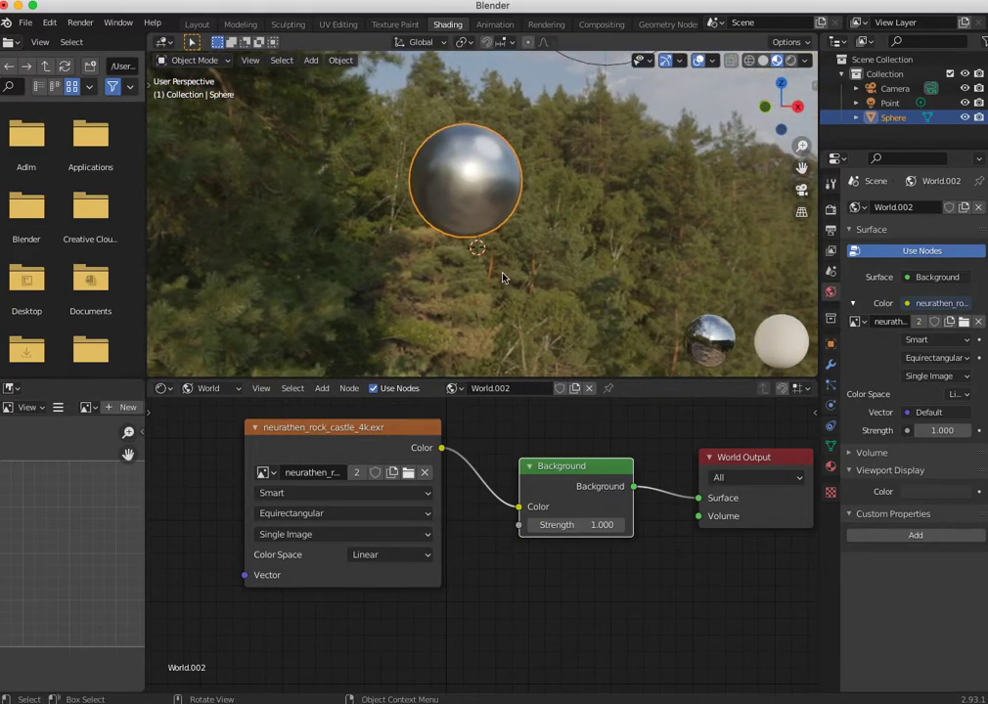
key("F12")
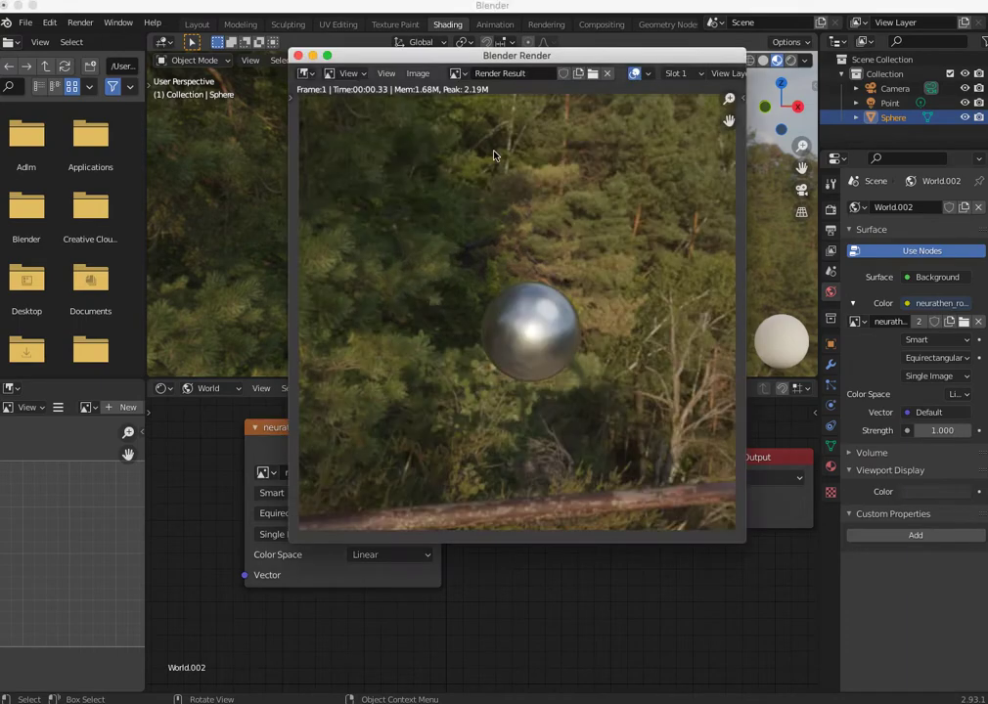
left_click(298, 55)
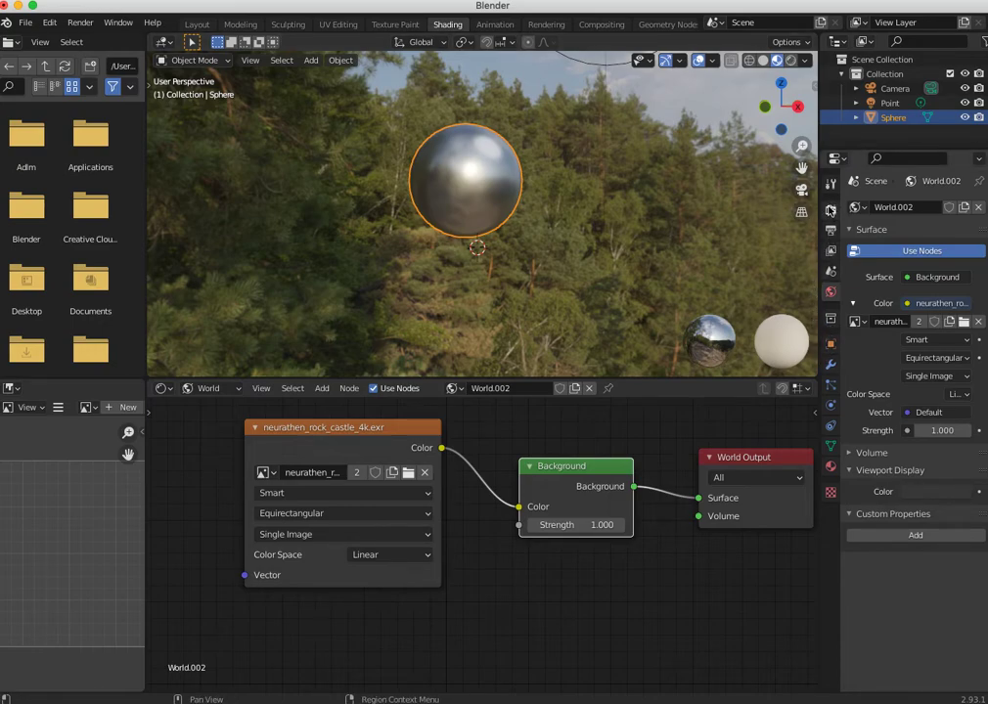
- Enable Transparent in the Film section of the Eevee render settings
left_click(831, 210)
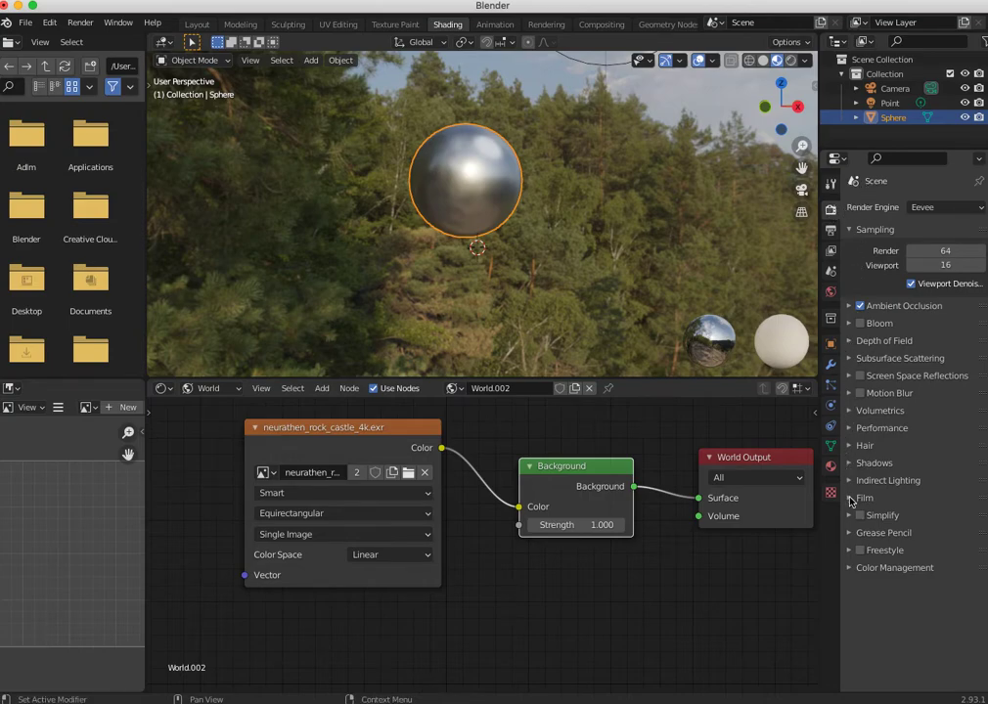
left_click(850, 499)
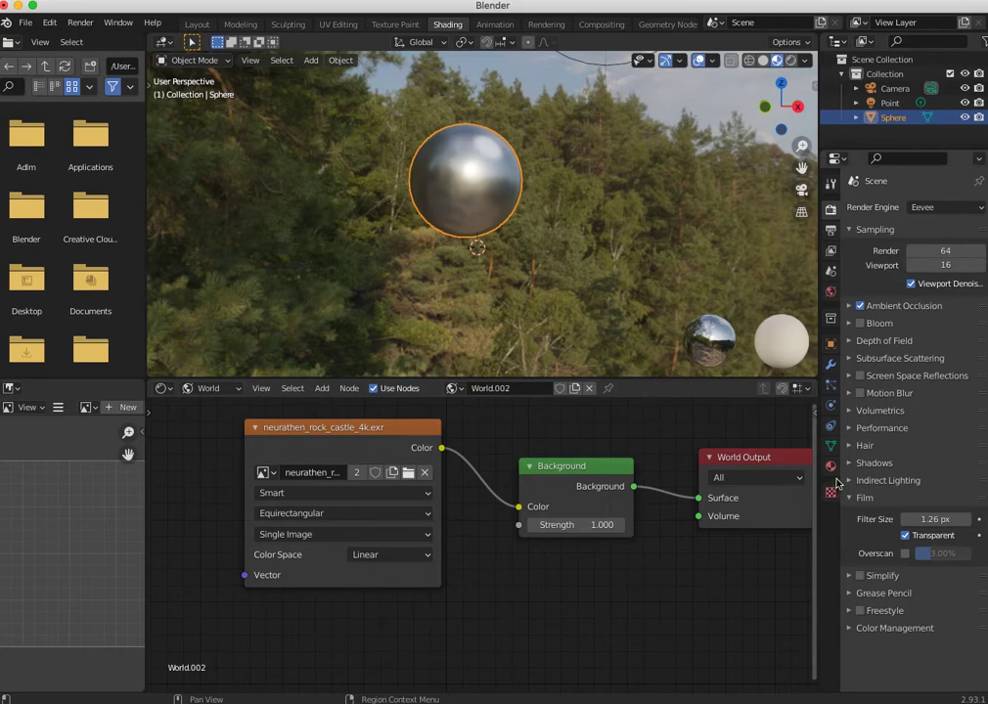
- Rearrange the environment texture, Background and World Output nodes so the whole world node tree fits in the editor
left_click_drag(361, 434, 322, 449)
left_click_drag(565, 468, 488, 484)
left_click_drag(714, 458, 641, 522)
left_click_drag(534, 503, 559, 487)
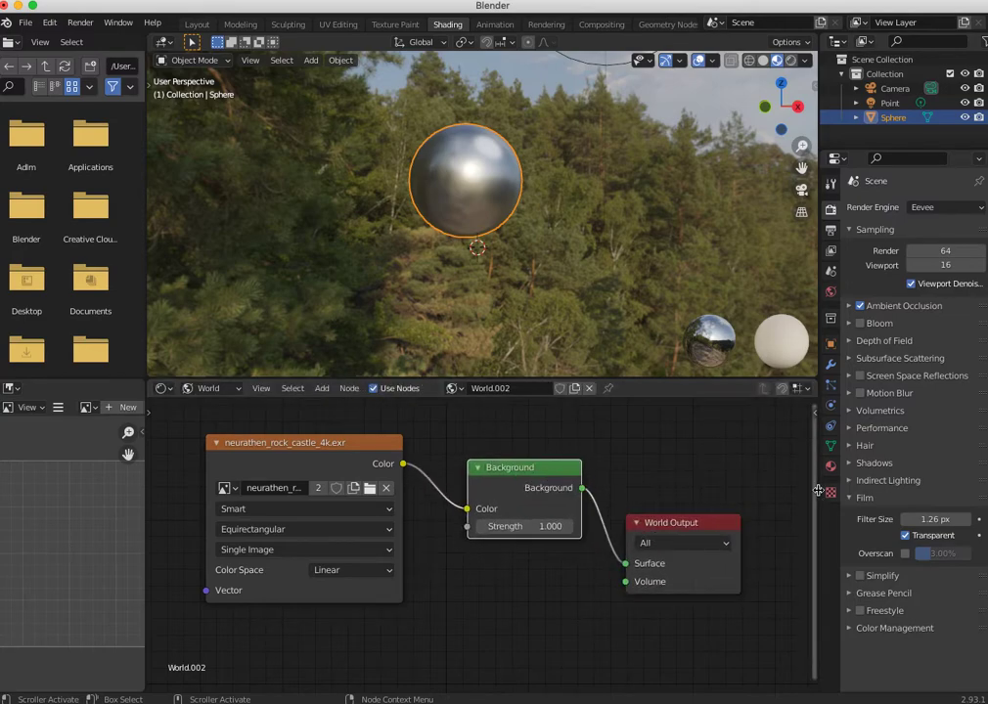
- Render the sphere in Eevee with the transparent film and reposition the render window
left_click(905, 536)
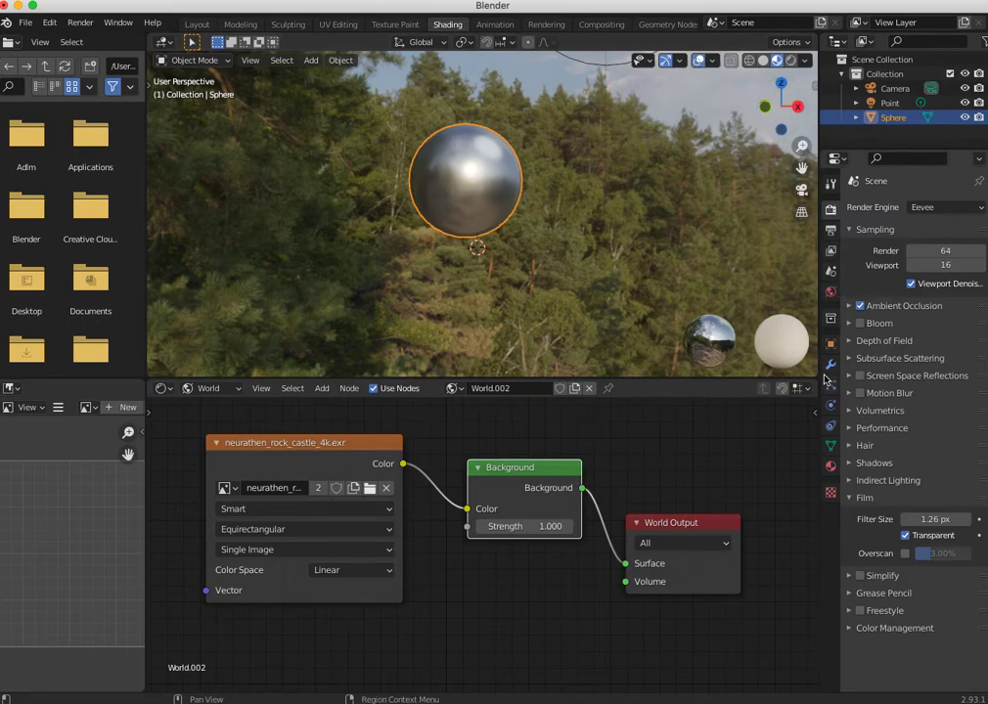
left_click(831, 291)
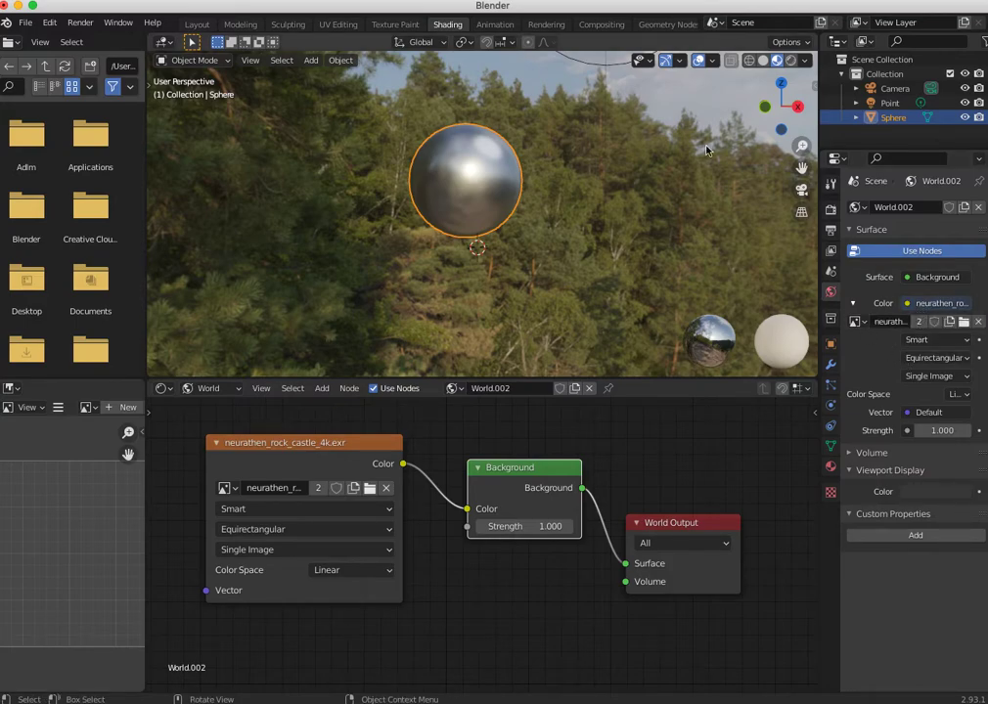
key("F12")
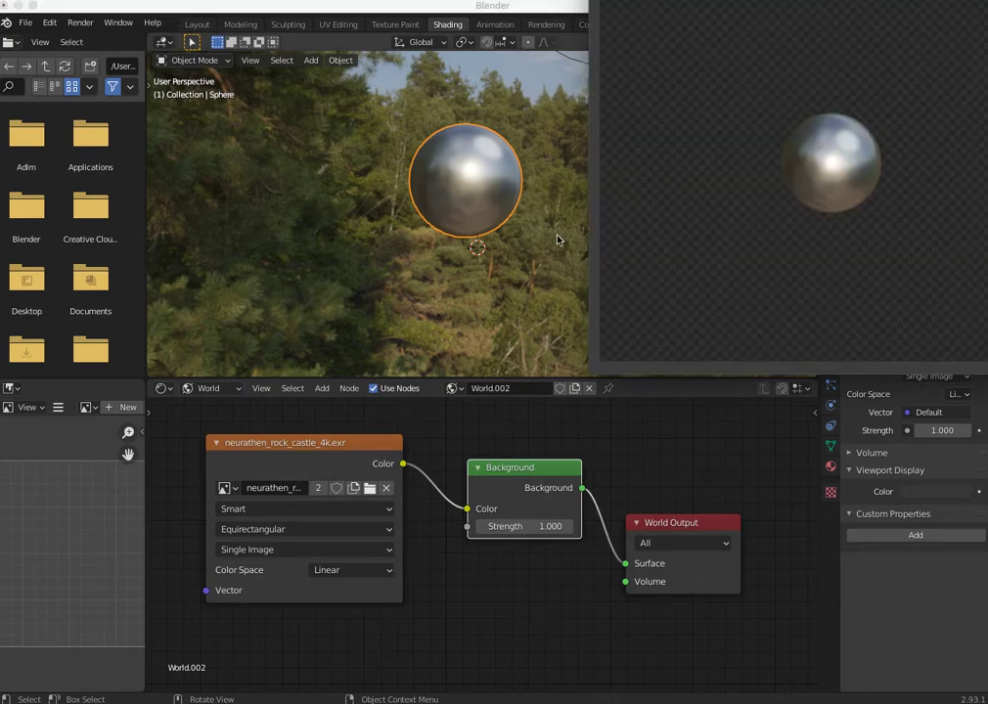
left_click_drag(696, 2, 305, 121)
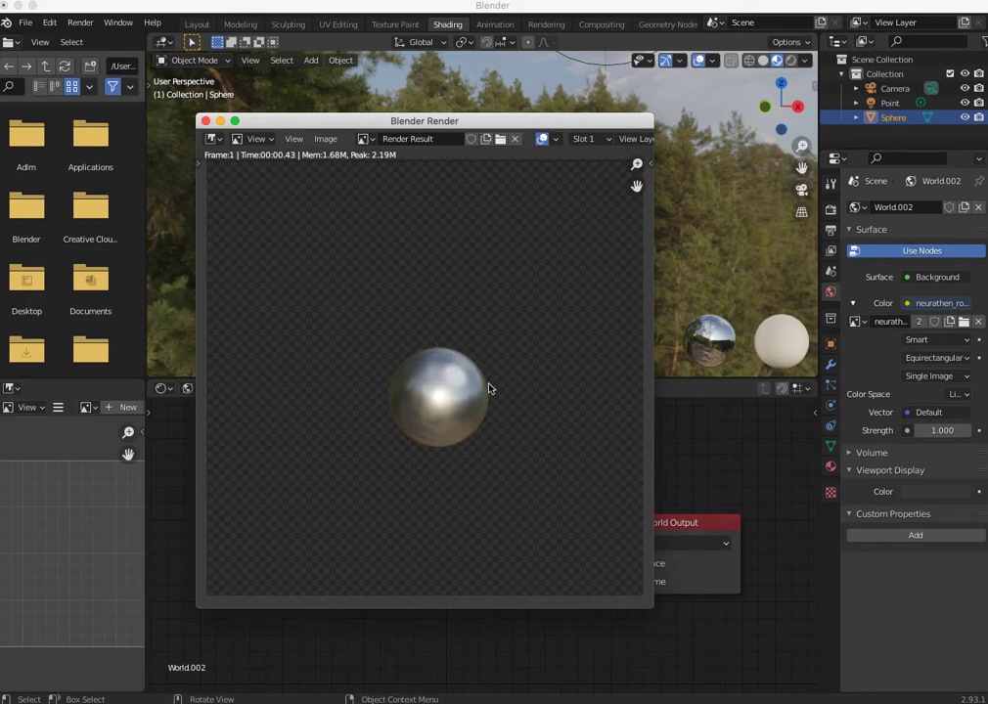
left_click_drag(457, 123, 388, 129)
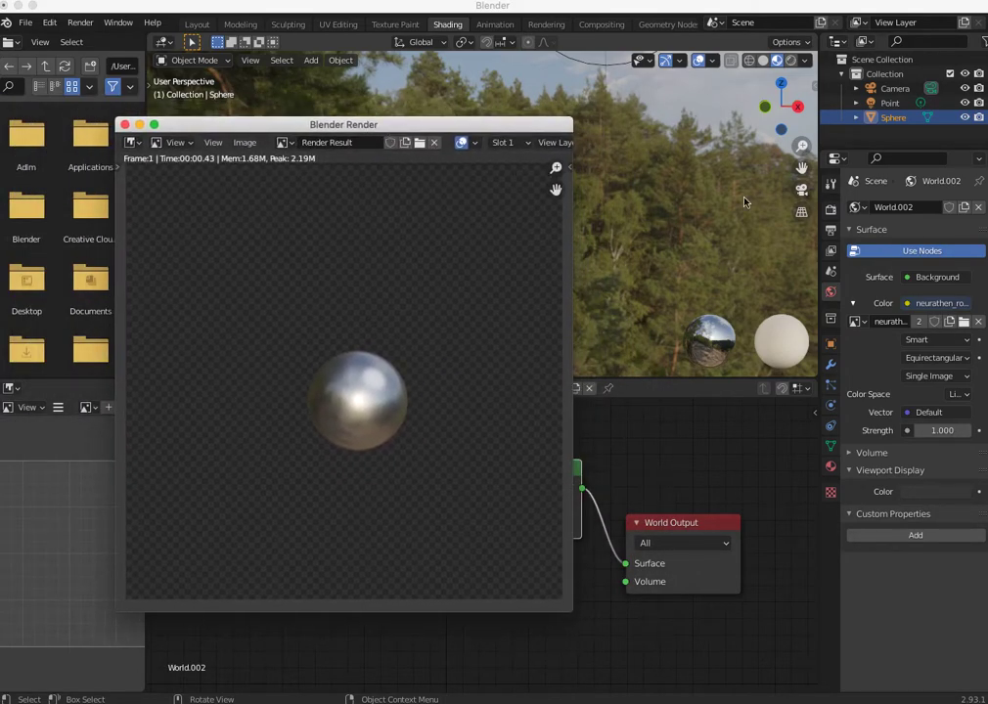
- Set the render engine to Cycles and render the sphere on the transparent background
left_click(830, 209)
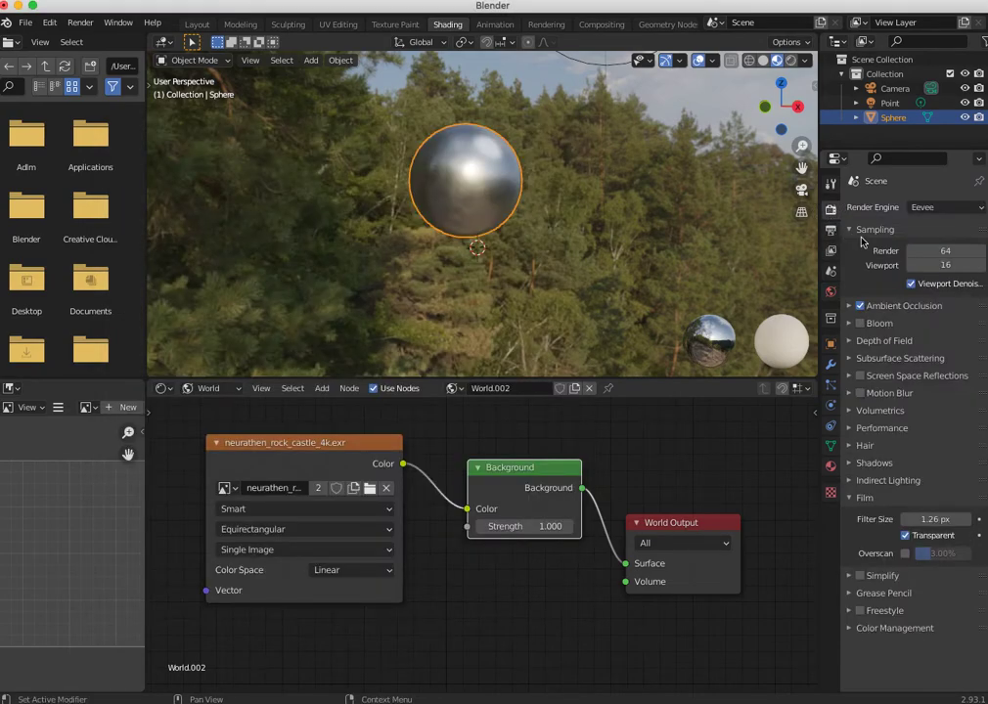
left_click(919, 208)
left_click(910, 256)
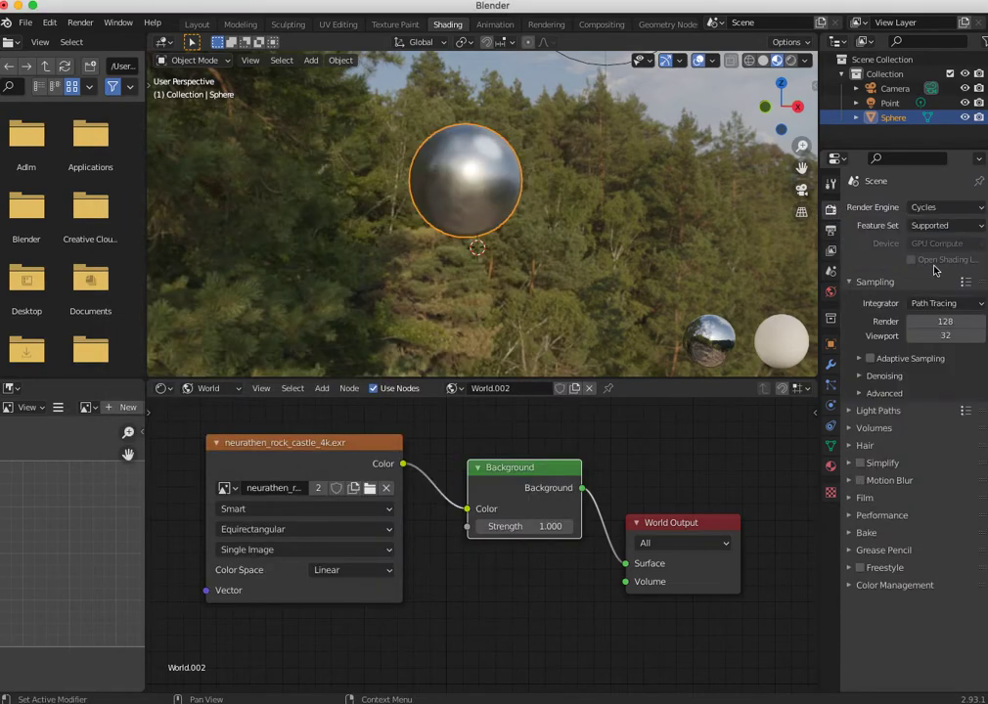
key("F12")
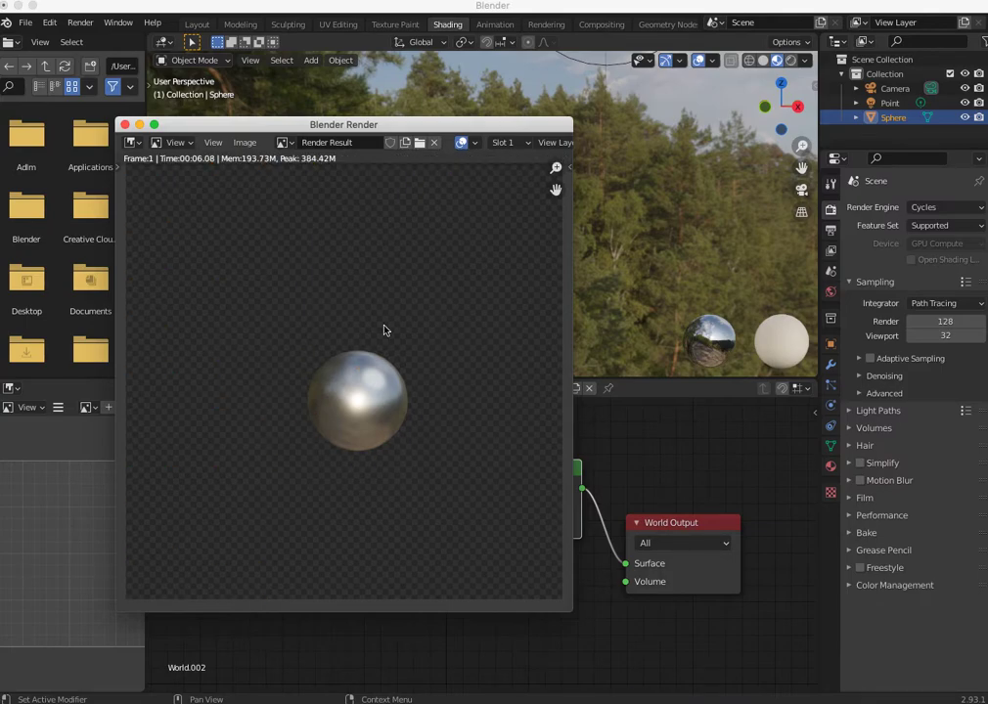
left_click_drag(391, 123, 472, 130)
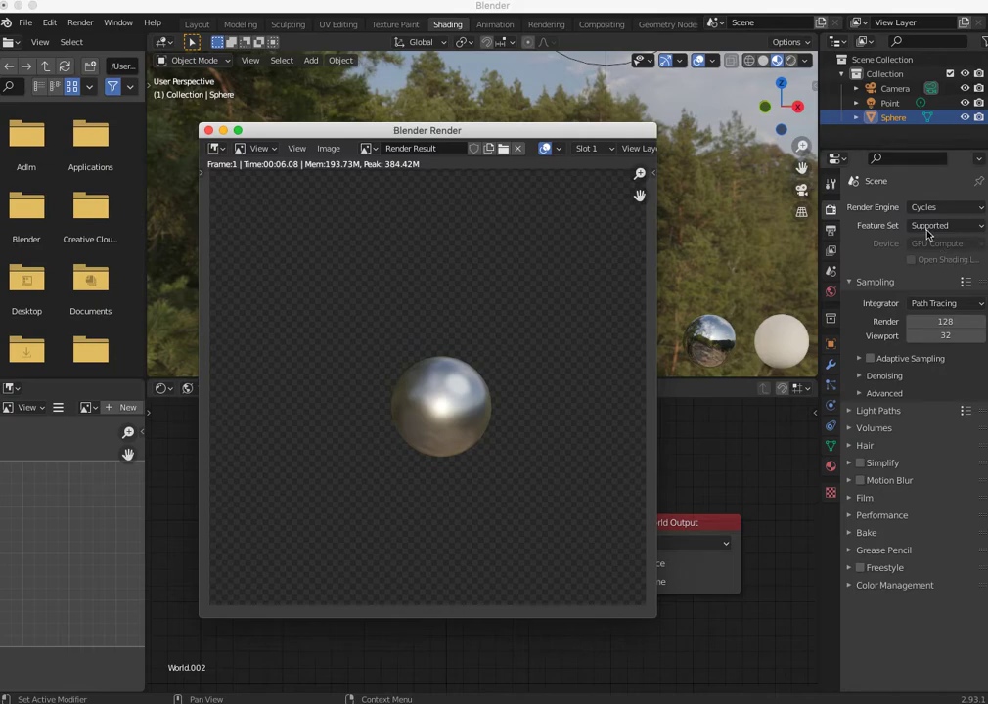
left_click(927, 209)
left_click(929, 211)
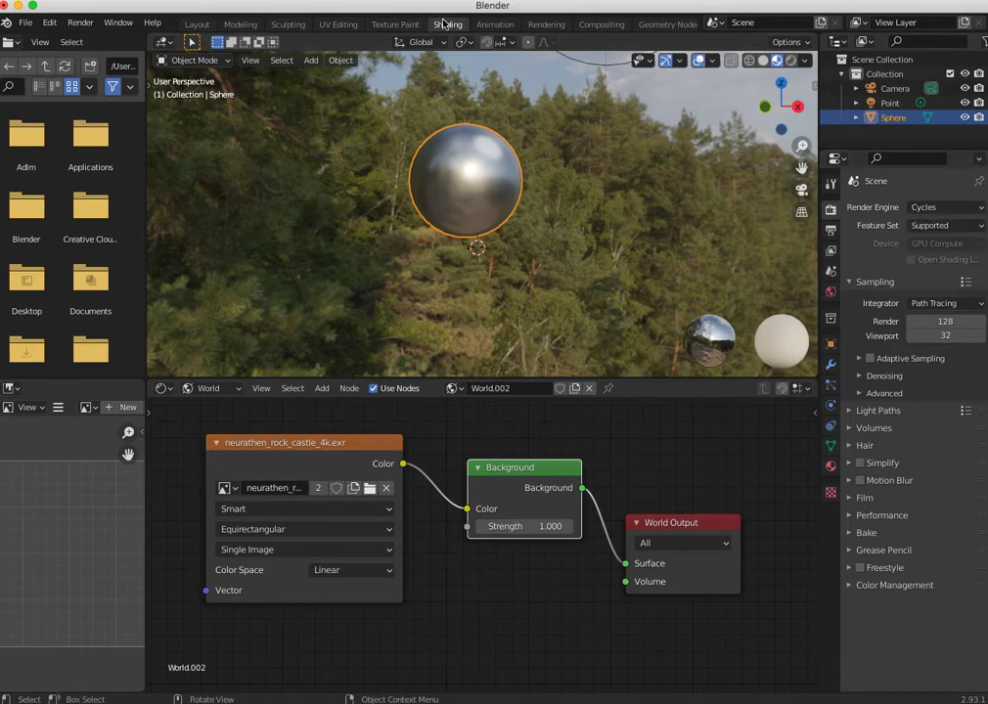
- Add a plane mesh at the 3D cursor and scale it up into a large floor
left_click(310, 60)
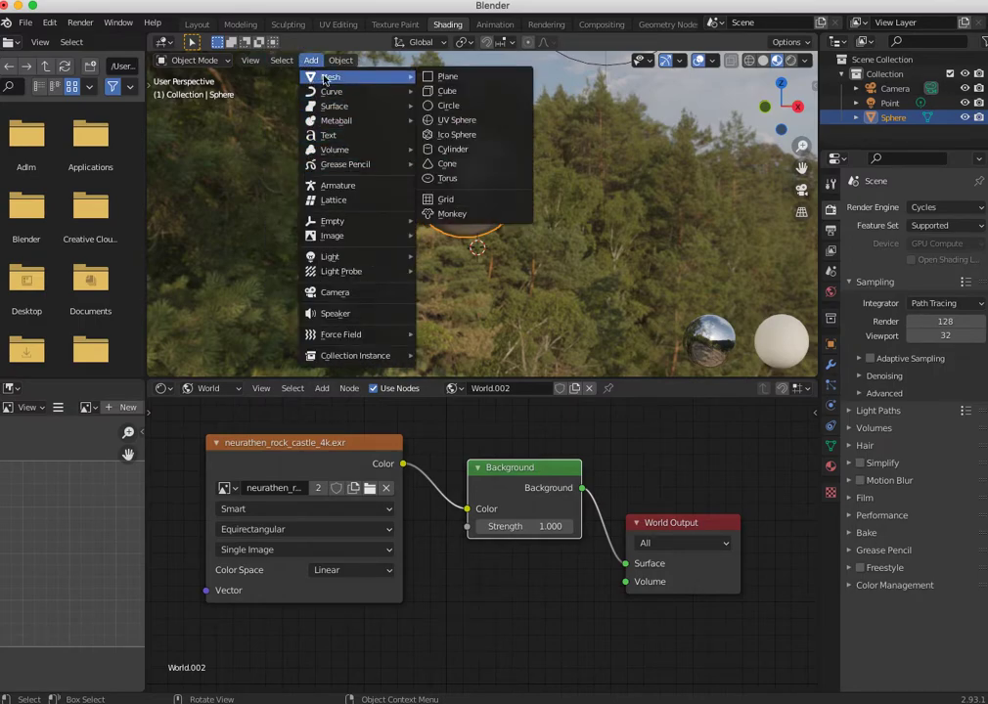
left_click(437, 76)
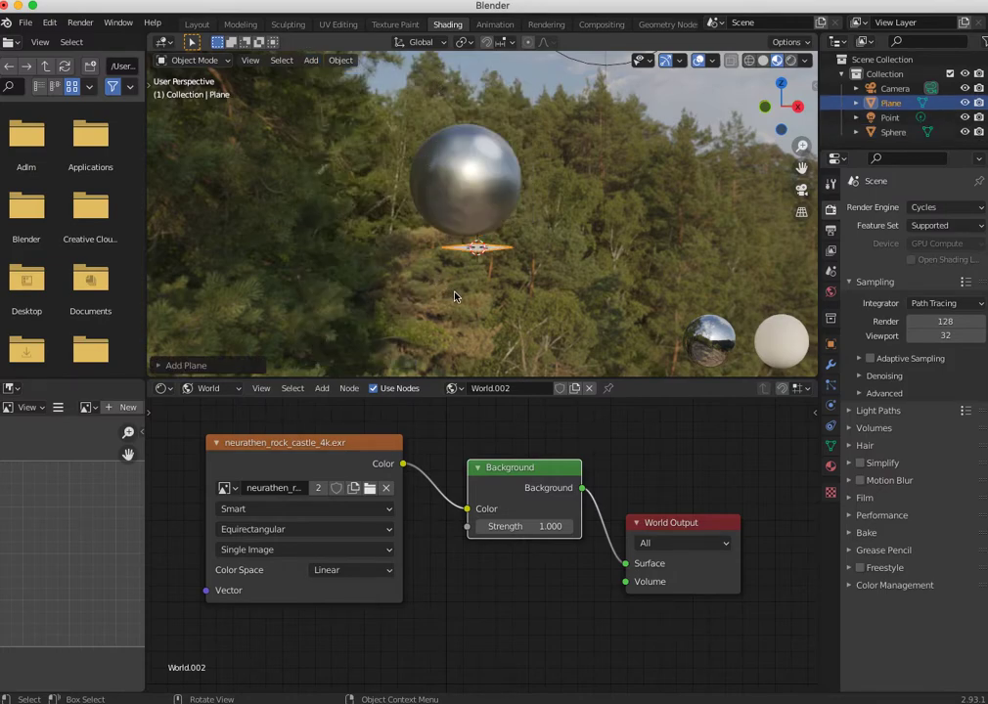
key("s")
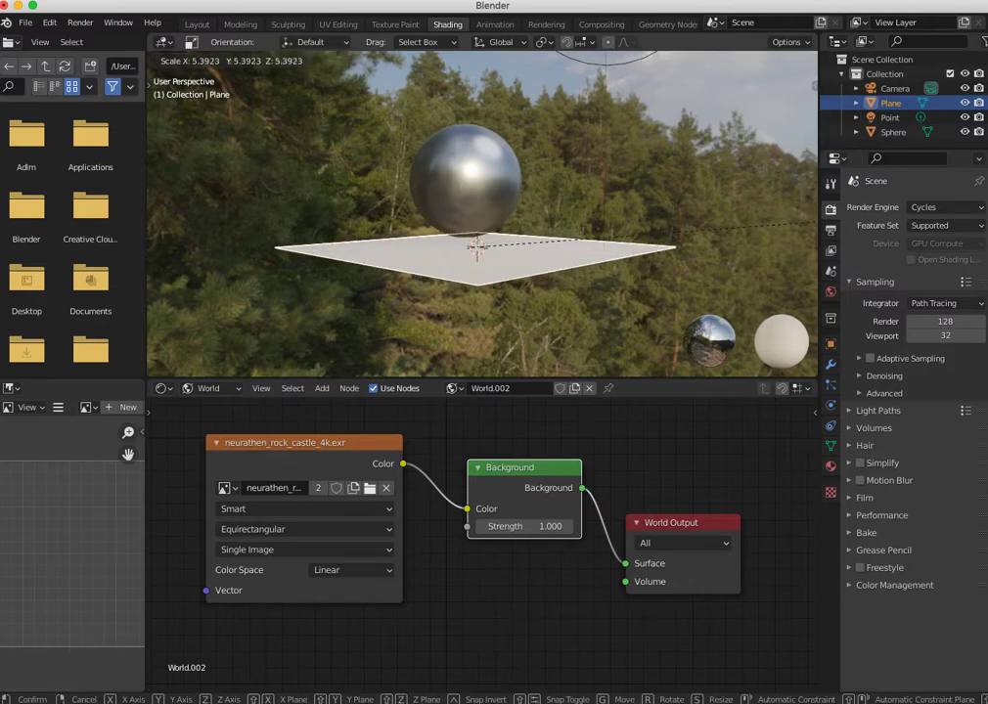
left_click(966, 214)
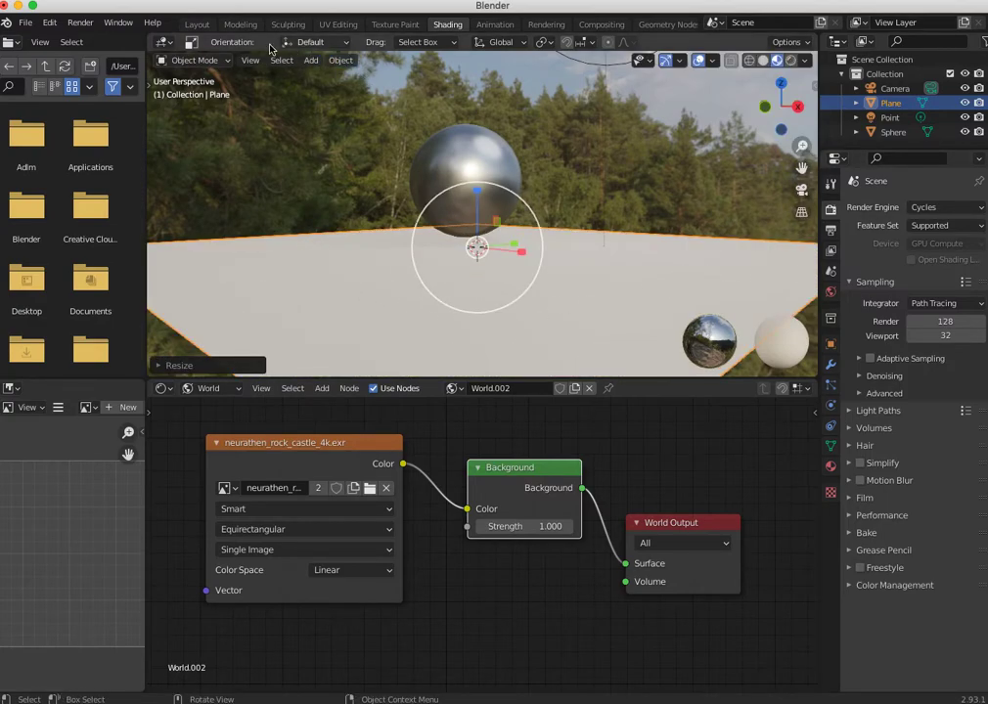
- Switch to the Layout workspace and move the floor plane into place beneath the sphere
left_click(197, 24)
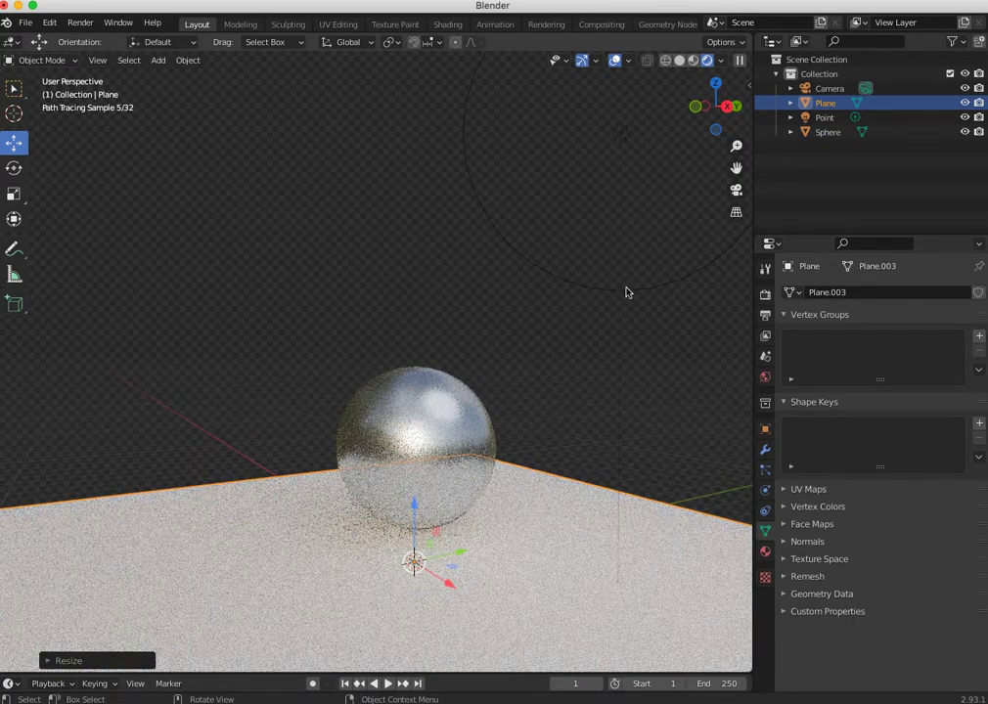
left_click_drag(453, 584, 430, 479)
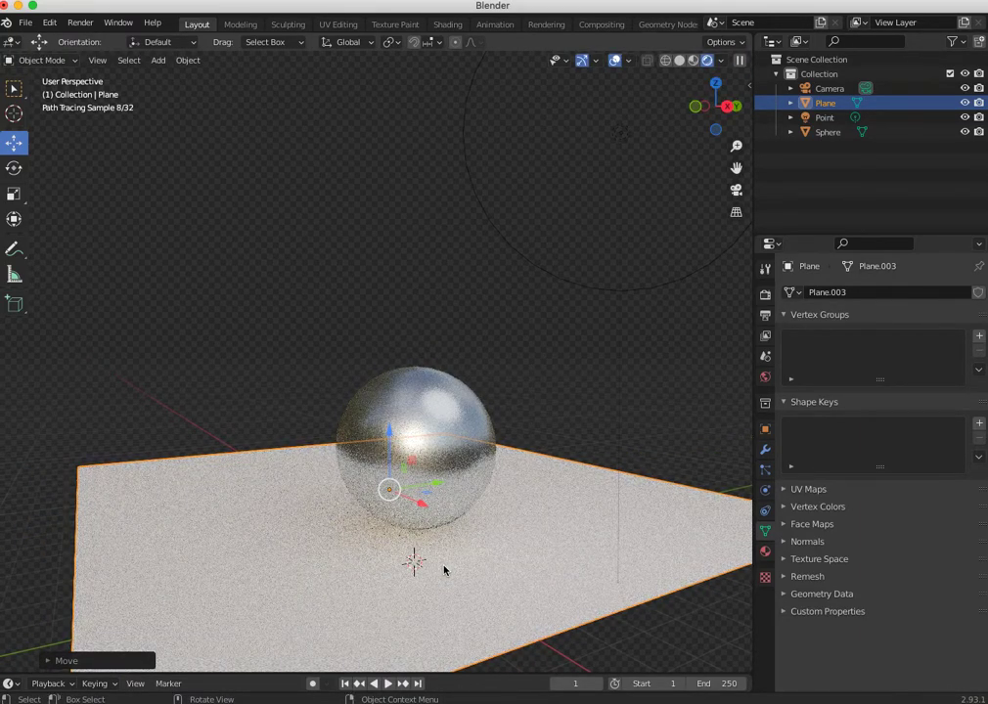
- Set the render engine to Eevee and render the sphere with the floor plane
left_click(765, 295)
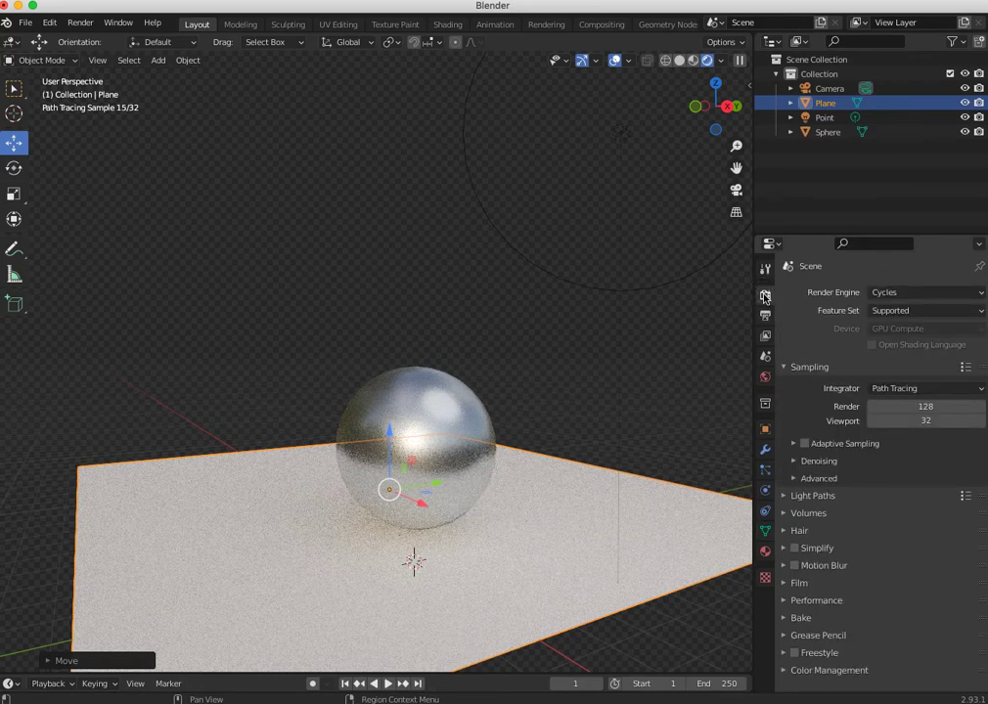
left_click(879, 292)
left_click(879, 309)
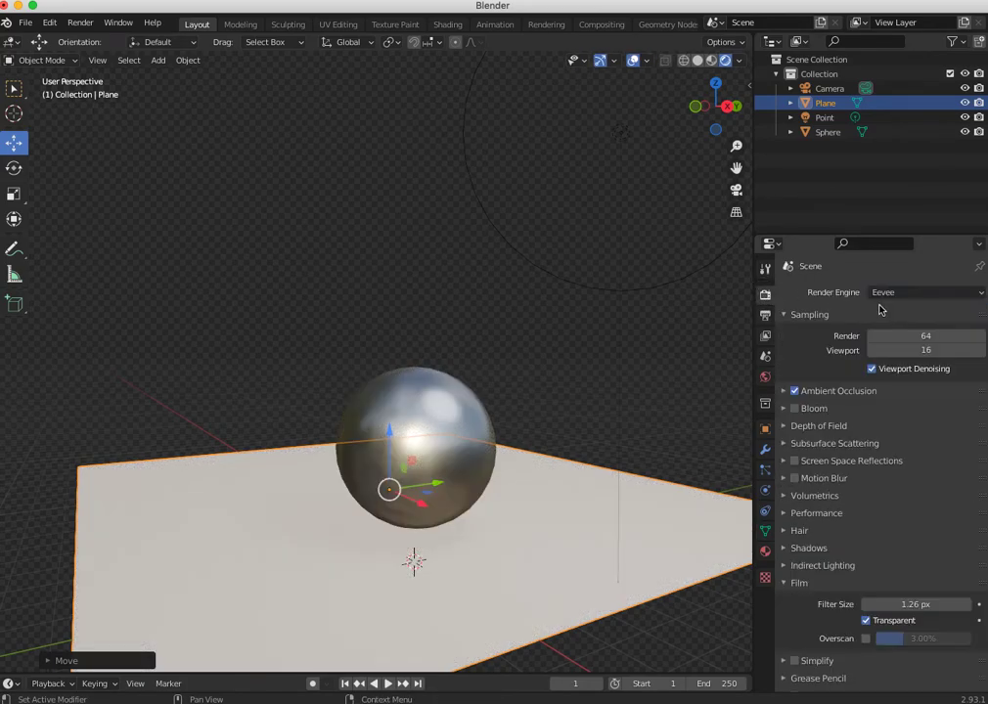
middle_click_drag(518, 334, 588, 507)
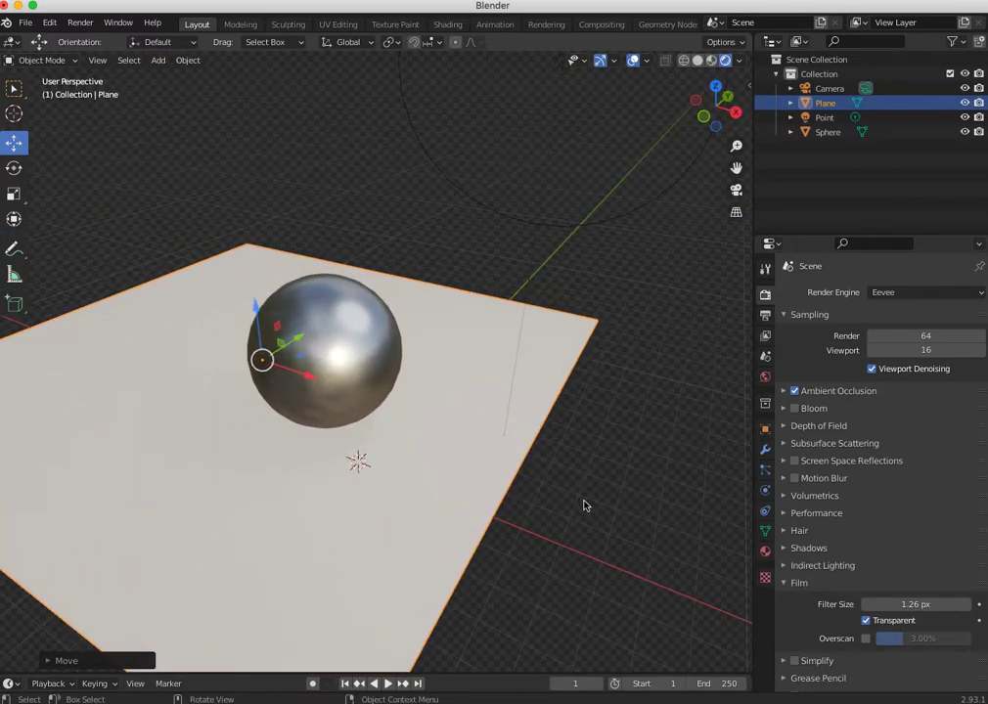
key("F12")
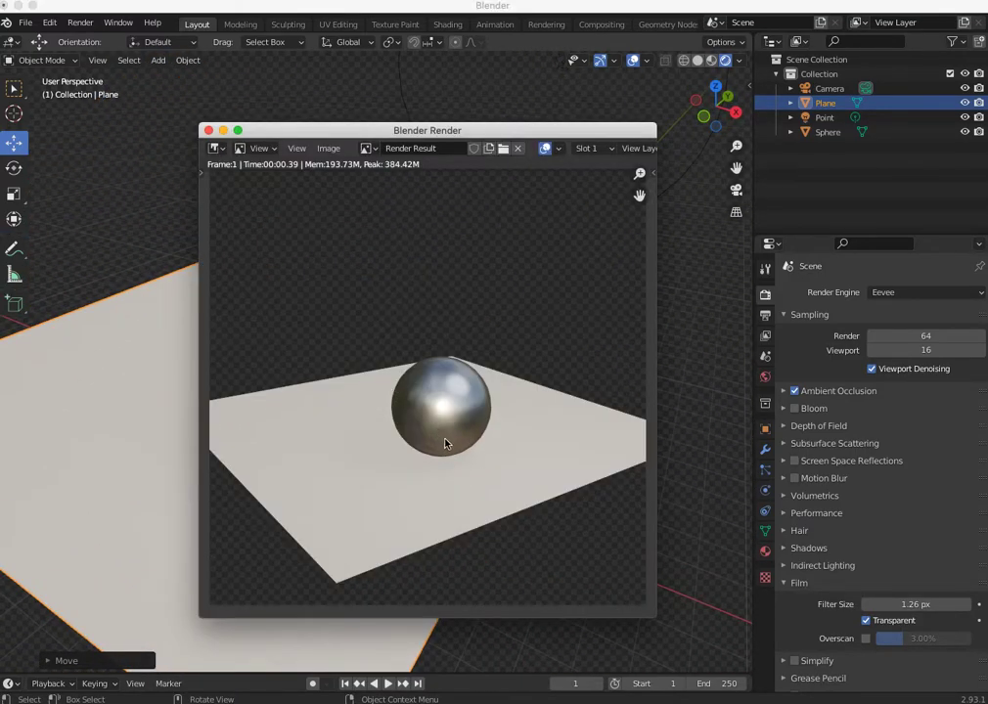
- Set the render engine back to Cycles and render the sphere on the floor plane
left_click(884, 293)
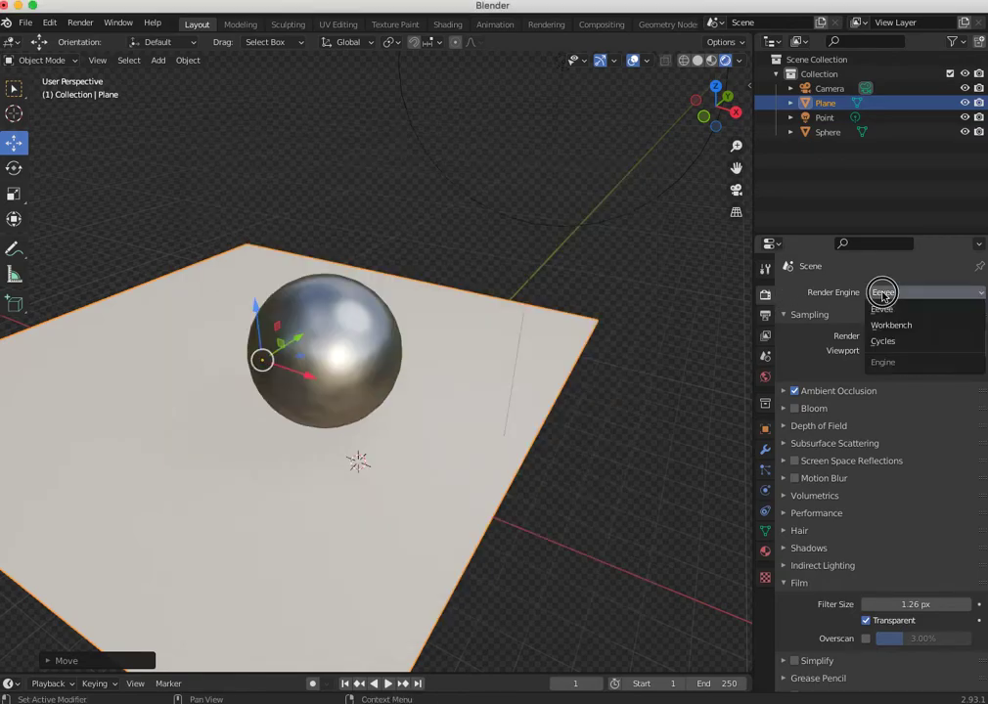
left_click(884, 341)
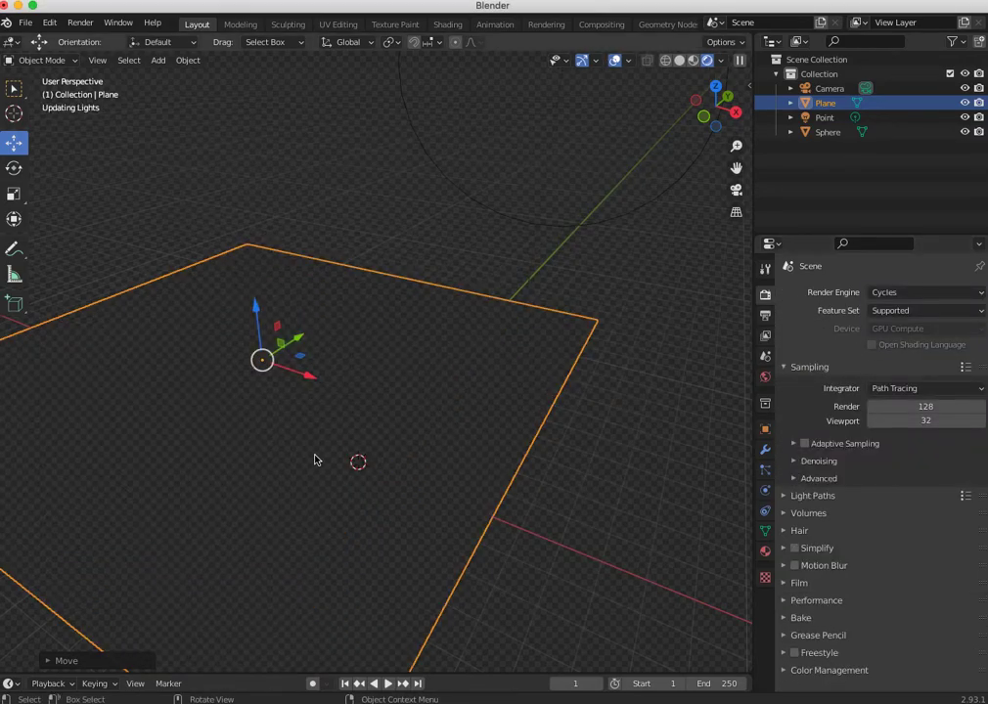
key("F12")
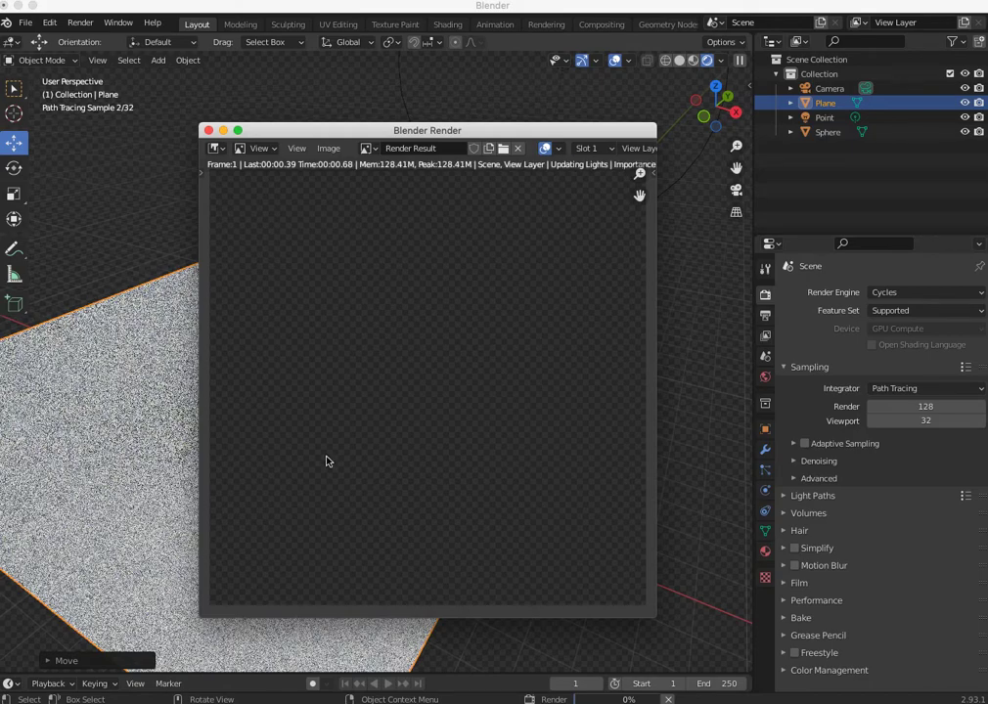